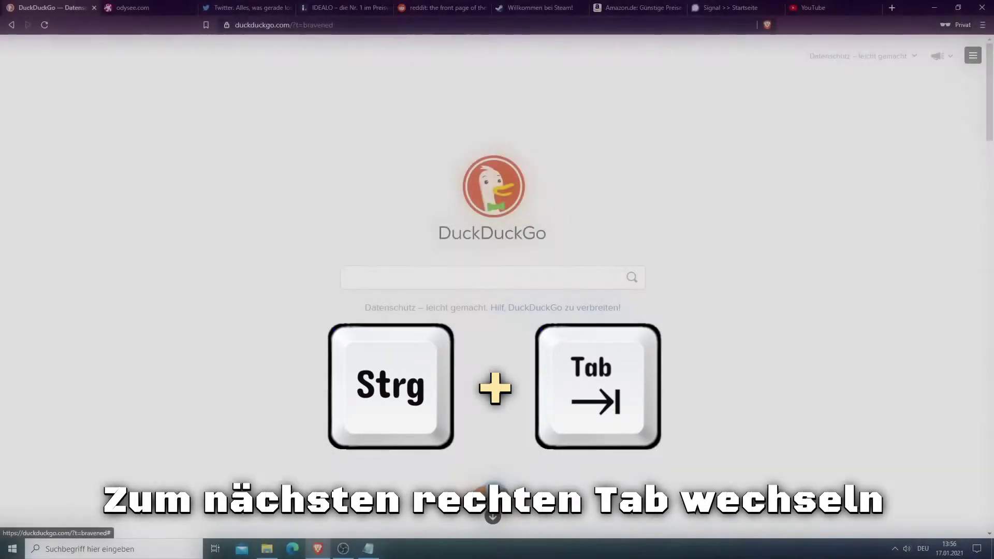
# Cycle rightward through the open tabs past Steam and Signal with Ctrl+Tab.
pyautogui.hotkey('ctrl', 'Tab')
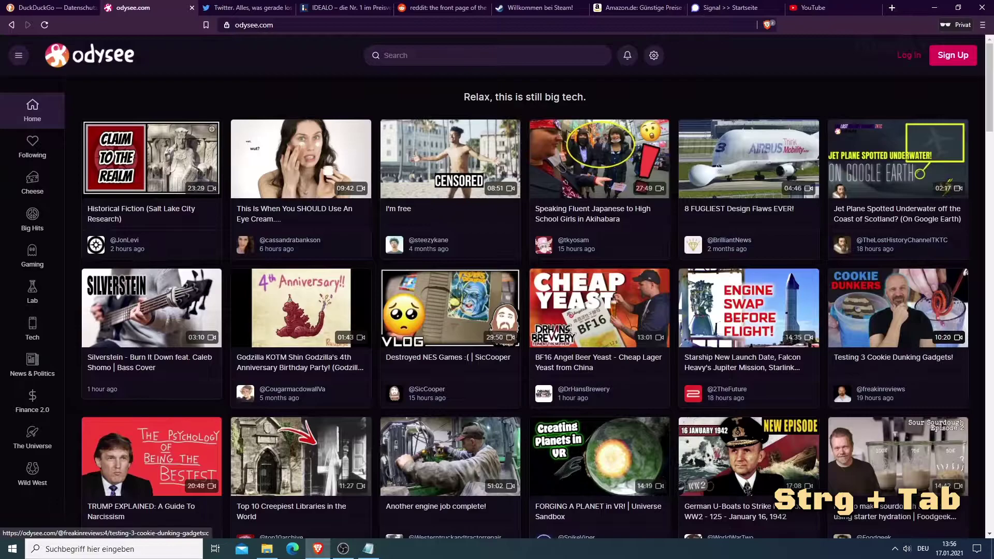
pyautogui.hotkey('ctrl', 'Tab')
pyautogui.hotkey('ctrl', 'Tab')
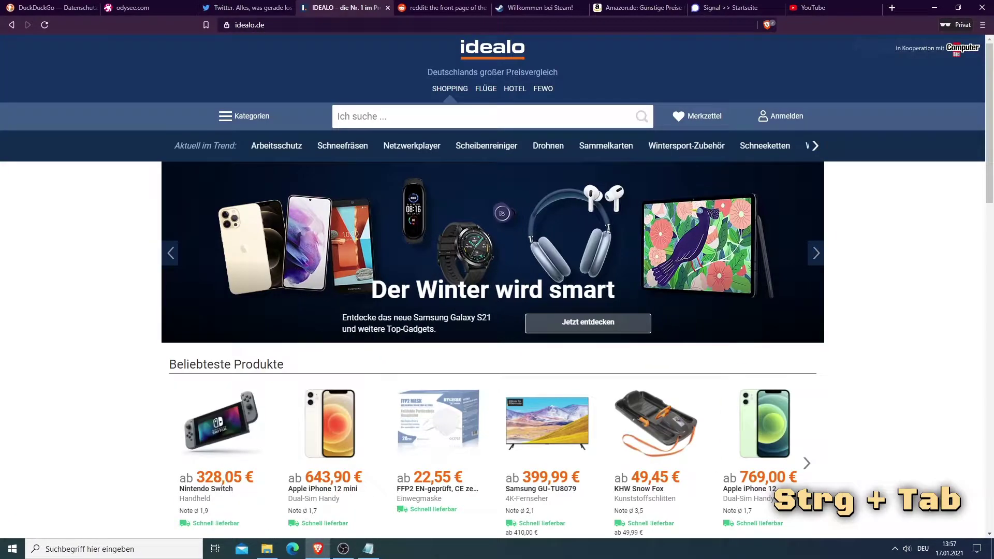
pyautogui.hotkey('ctrl', 'Tab')
pyautogui.hotkey('ctrl', 'Tab')
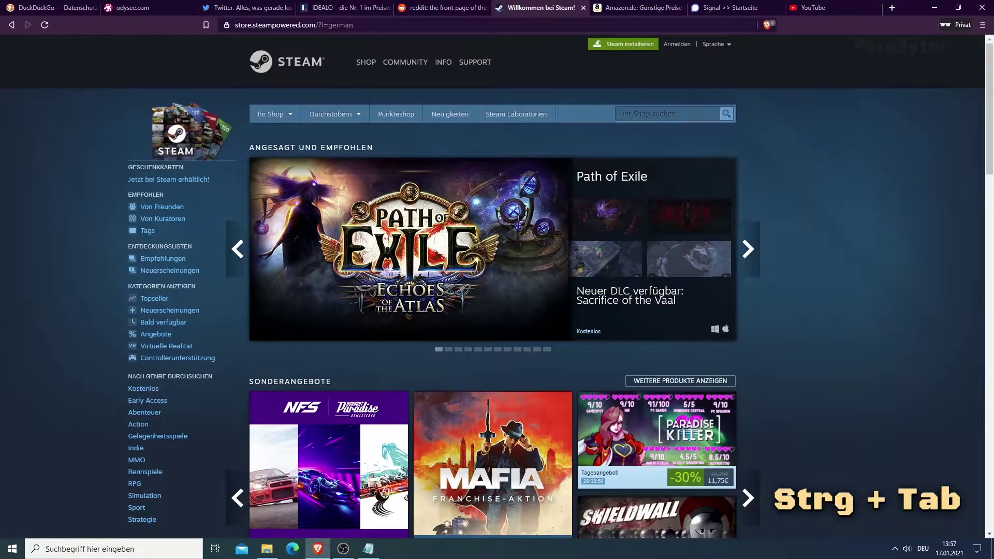
pyautogui.hotkey('ctrl', 'Tab')
pyautogui.hotkey('ctrl', 'Tab')
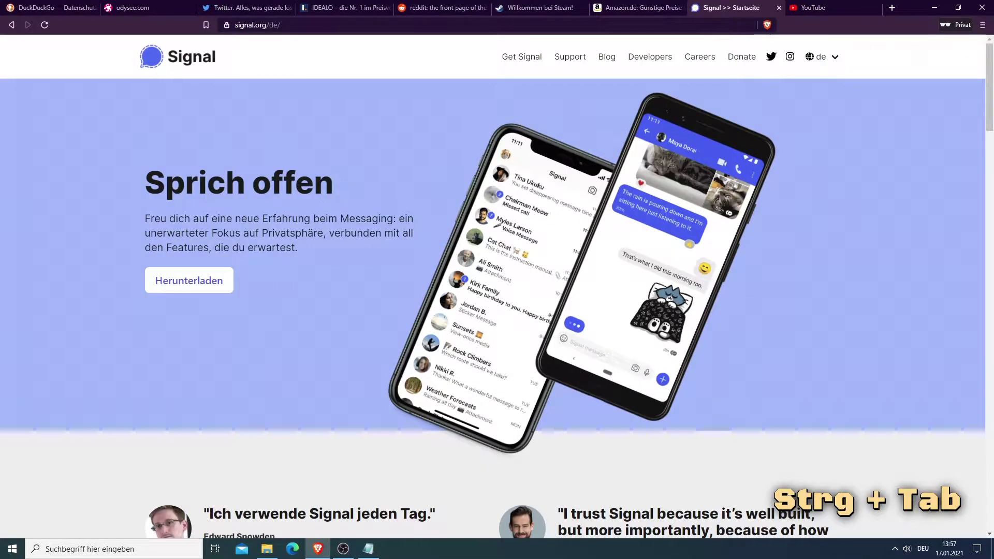
pyautogui.hotkey('ctrl', 'Tab')
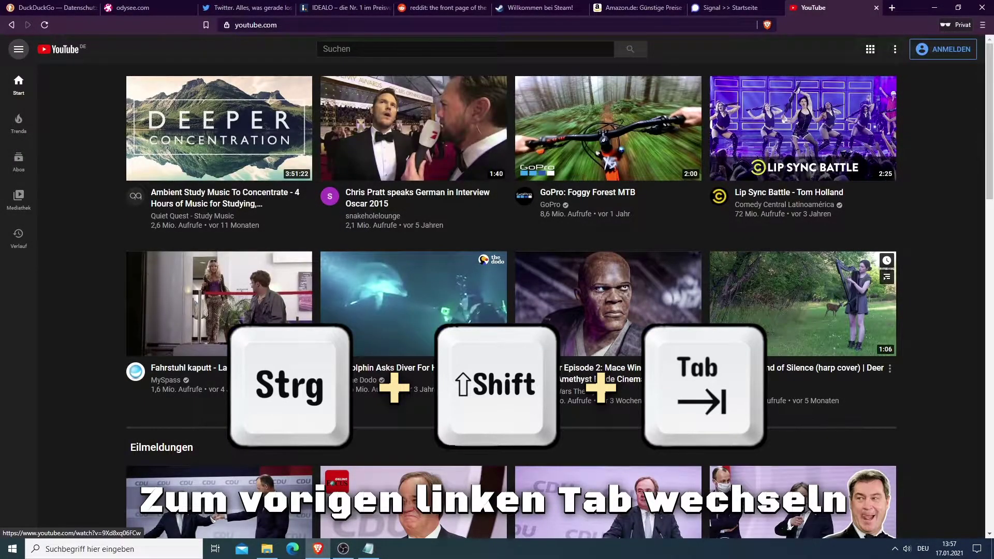
# Step back leftward past Amazon.de and idealo to the odysee.com tab.
pyautogui.hotkey('ctrl', 'shift', 'Tab')
pyautogui.hotkey('ctrl', 'shift', 'Tab')
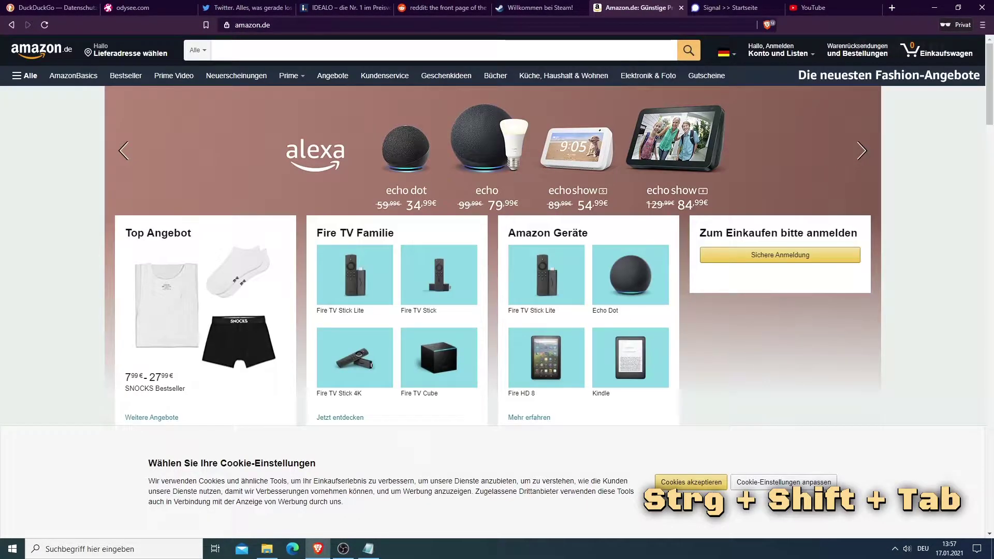
pyautogui.hotkey('ctrl', 'shift', 'Tab')
pyautogui.hotkey('ctrl', 'shift', 'Tab')
pyautogui.hotkey('ctrl', 'shift', 'Tab')
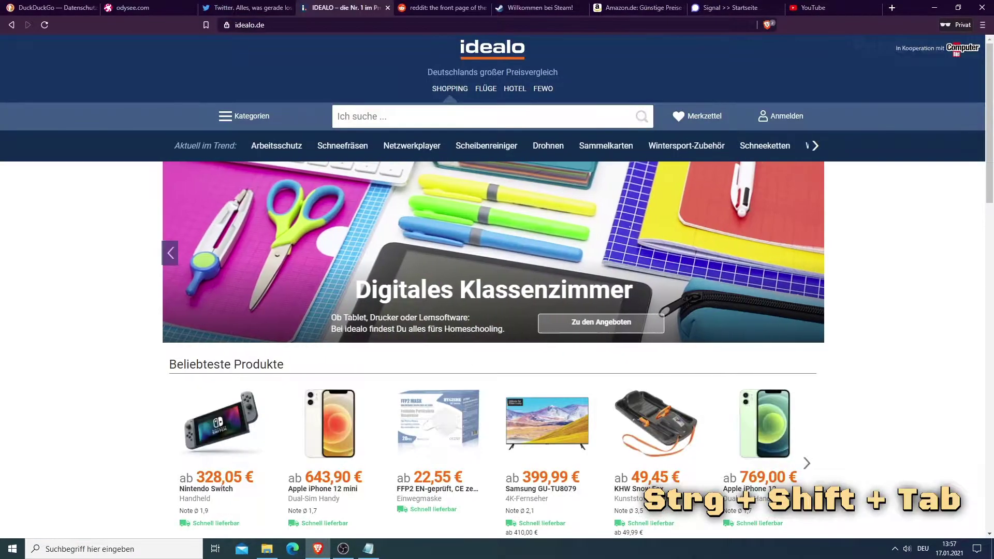
pyautogui.hotkey('ctrl', 'shift', 'Tab')
pyautogui.hotkey('ctrl', 'shift', 'Tab')
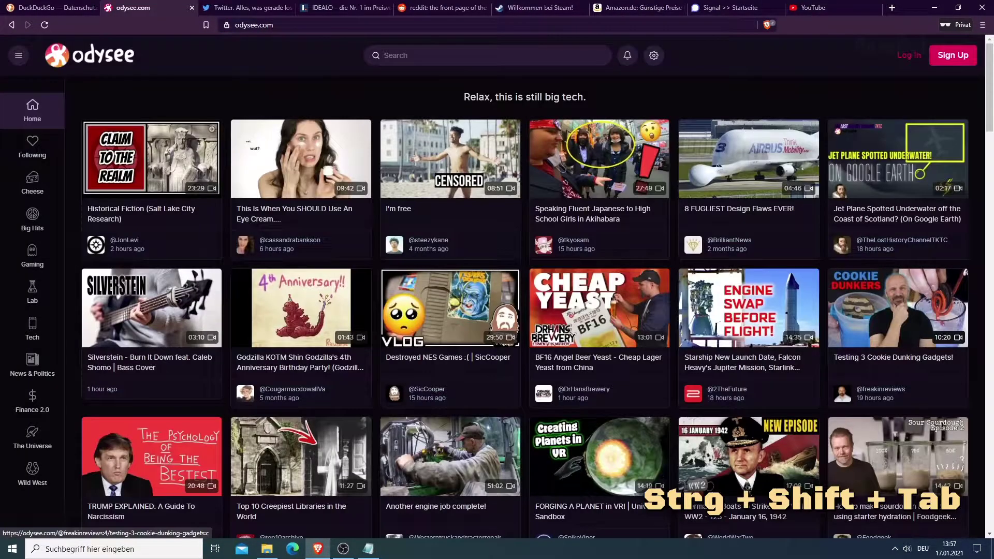
pyautogui.hotkey('ctrl', 'shift', 'Tab')
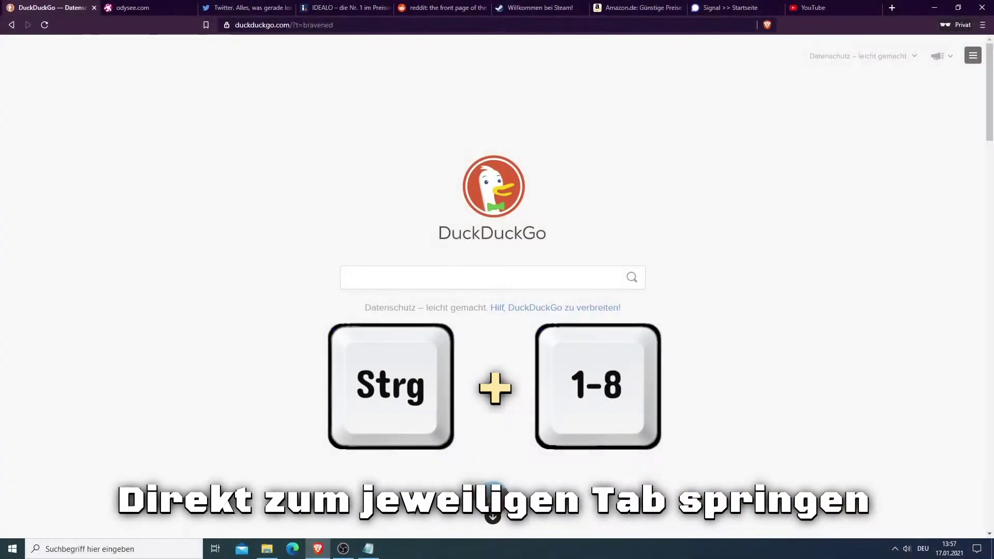
# Jump directly to the fifth, last, third and sixth tabs, then the last again.
pyautogui.hotkey('ctrl', '5')
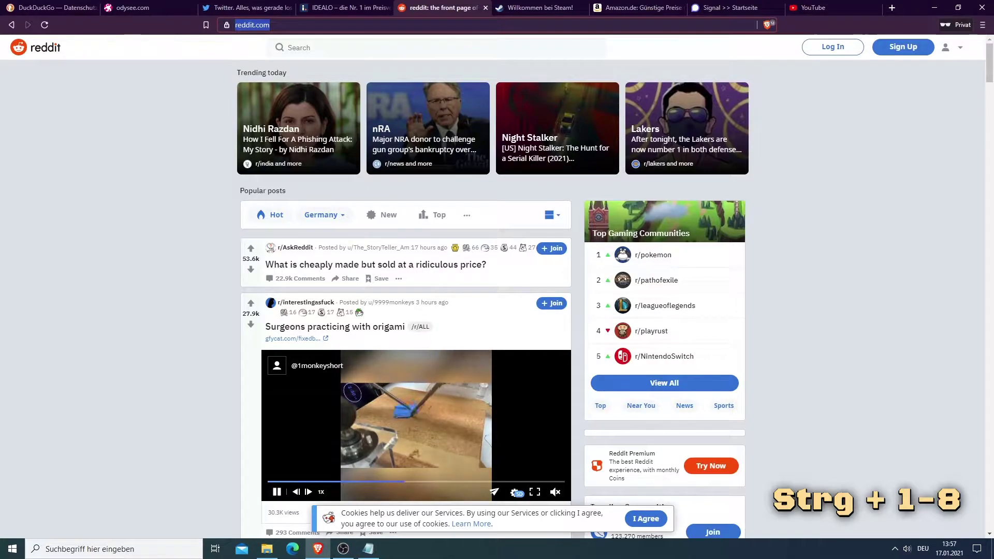
pyautogui.hotkey('ctrl', '9')
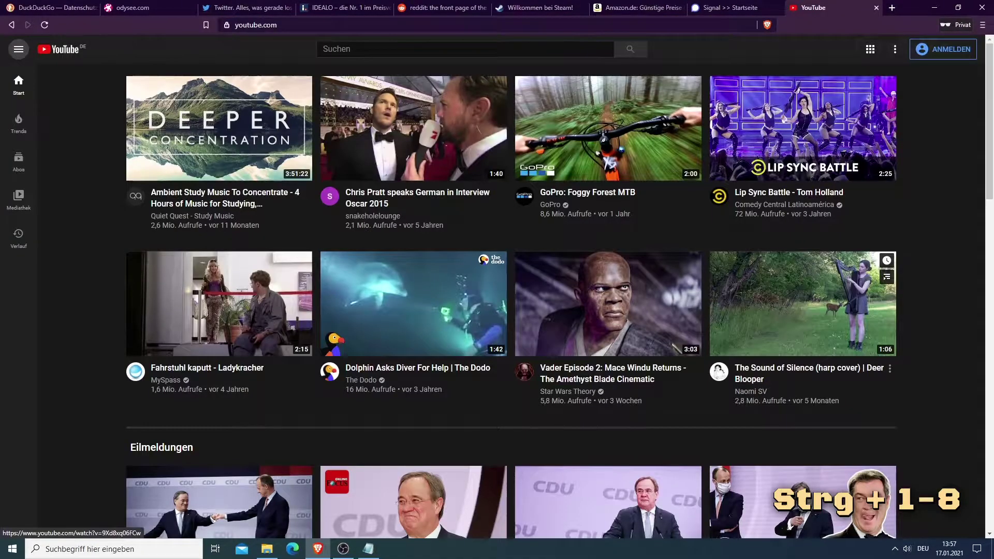
pyautogui.hotkey('ctrl', '3')
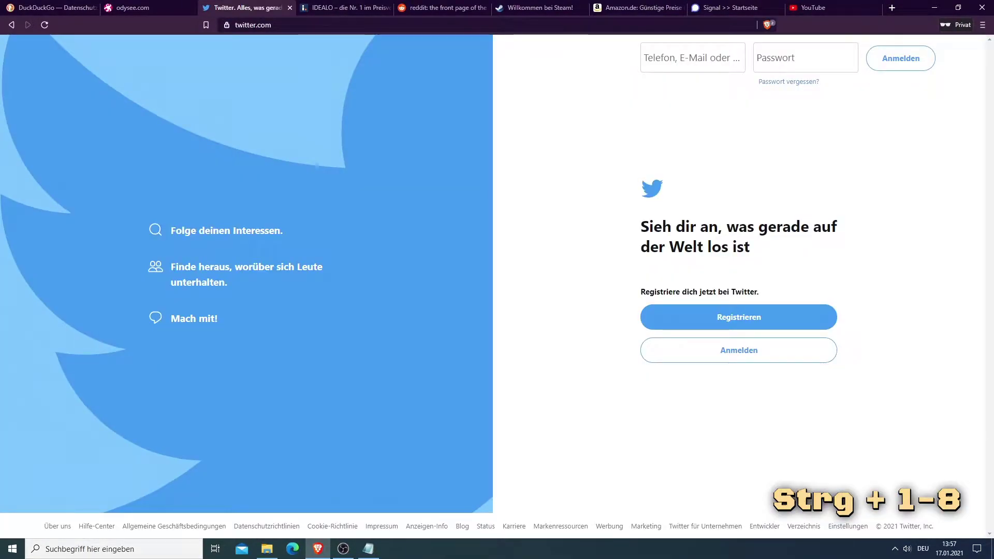
pyautogui.hotkey('ctrl', '6')
pyautogui.hotkey('ctrl', '9')
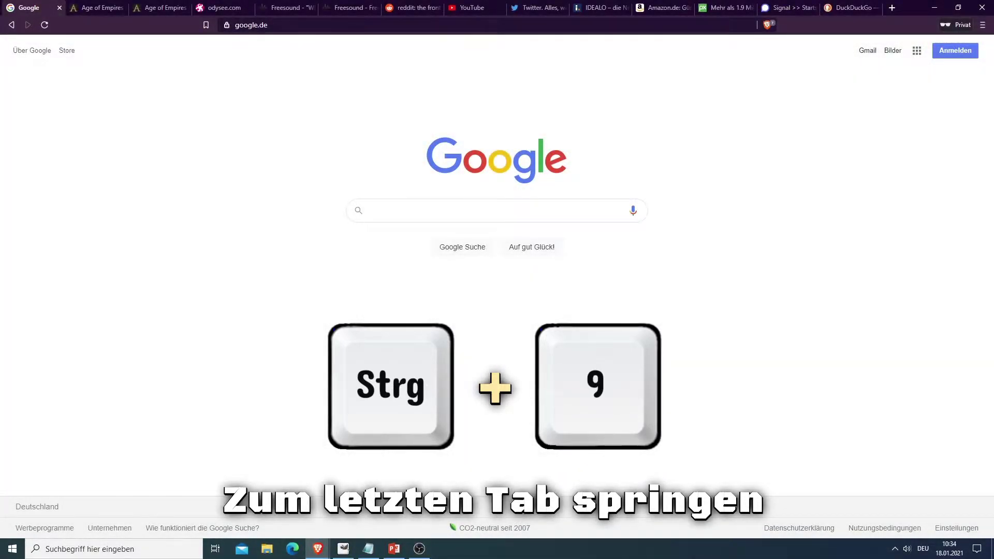
# Alternate between the first tab, Google, and the last tab, ending on DuckDuckGo.
pyautogui.hotkey('ctrl', '9')
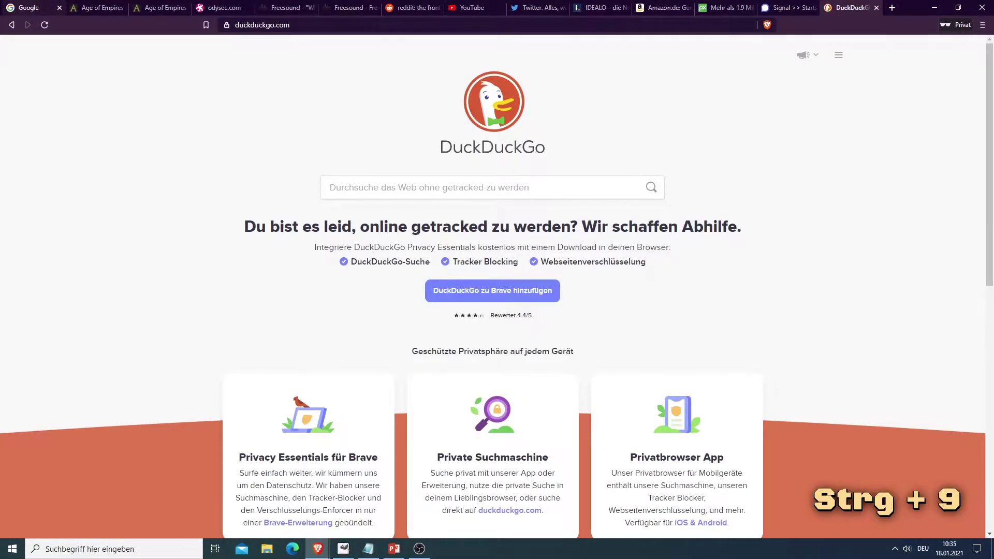
pyautogui.hotkey('ctrl', '1')
pyautogui.hotkey('ctrl', '9')
pyautogui.hotkey('ctrl', '1')
pyautogui.hotkey('ctrl', '9')
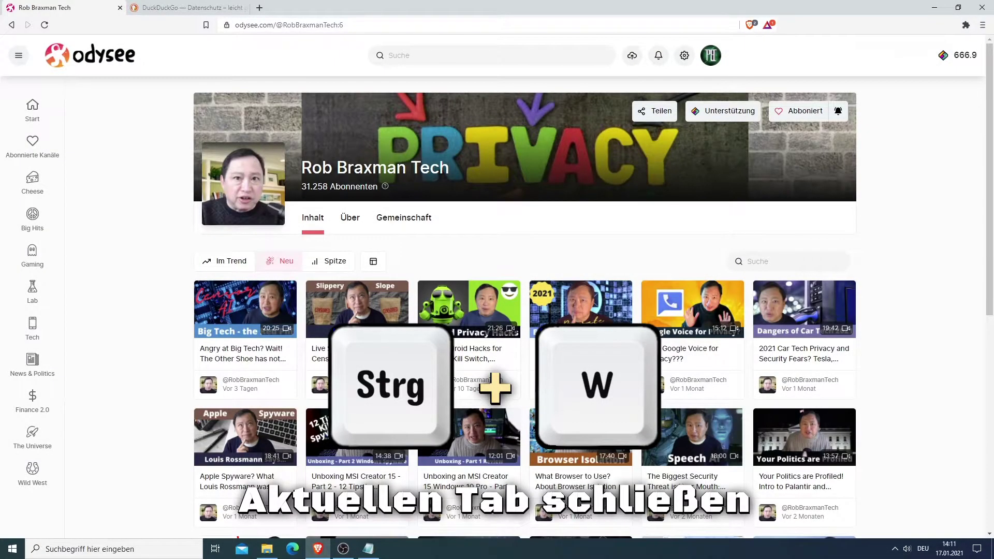
# Close the Odysee tab, reopen it with Ctrl+Shift+T, then open new empty tabs.
pyautogui.hotkey('ctrl', 'w')
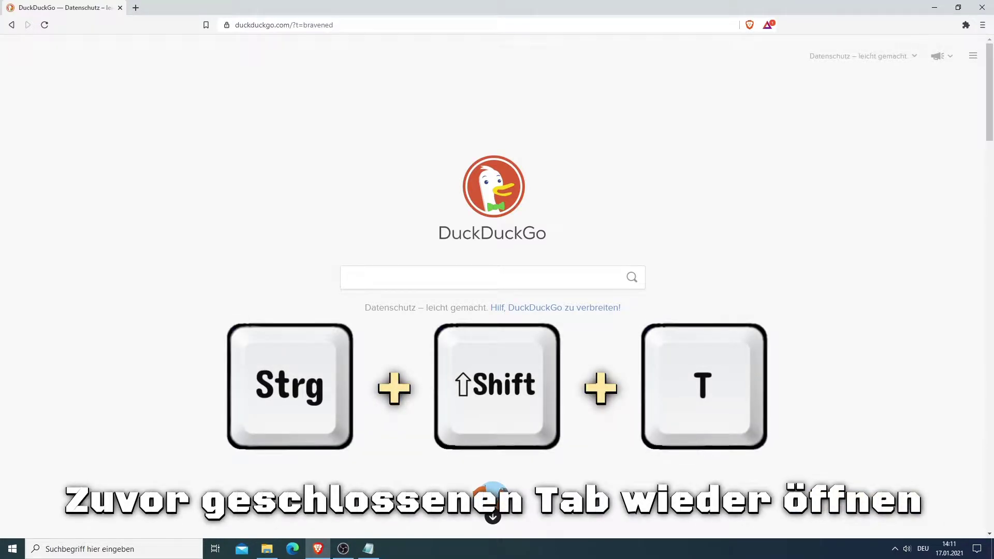
pyautogui.hotkey('ctrl', 'shift', 't')
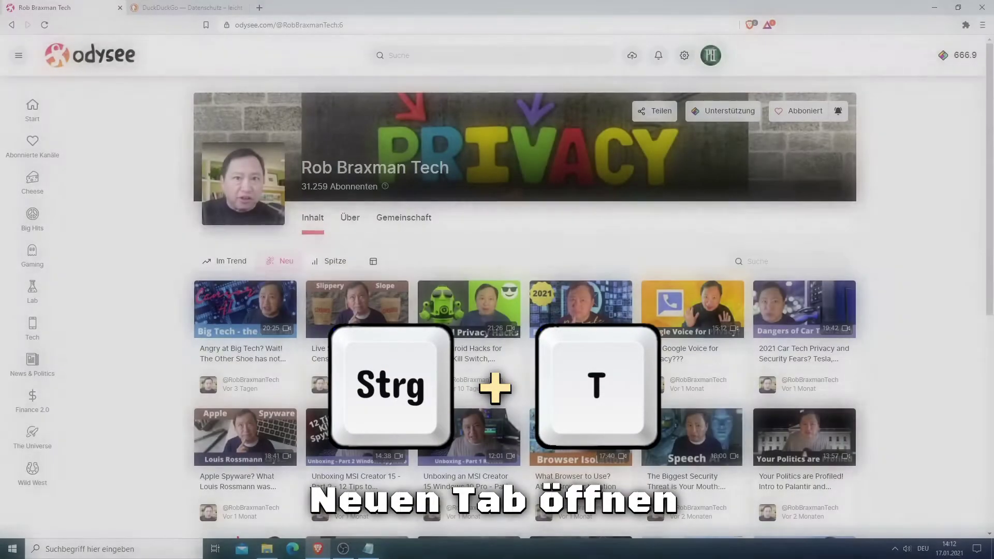
pyautogui.hotkey('ctrl', 't')
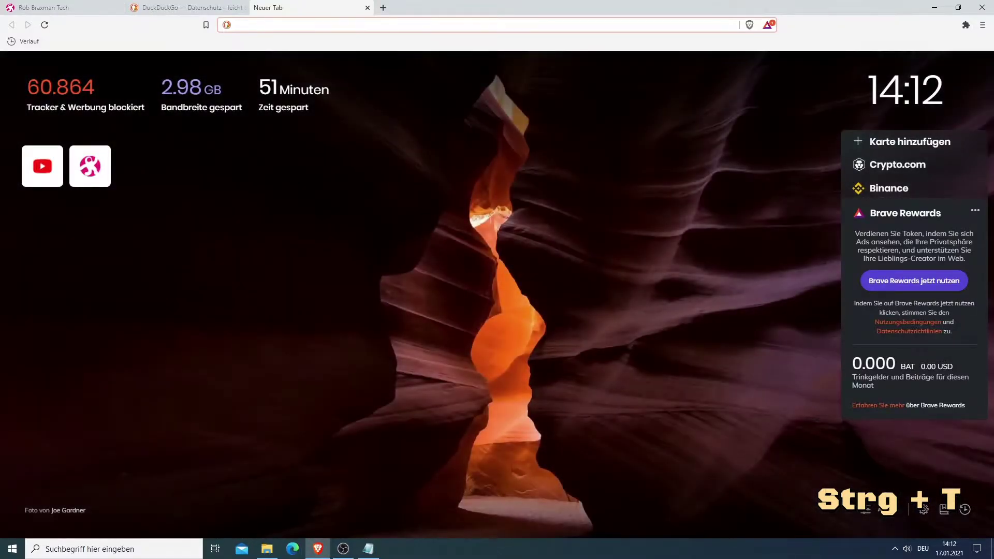
pyautogui.hotkey('ctrl', 't')
pyautogui.hotkey('ctrl', 't')
pyautogui.hotkey('ctrl', 't')
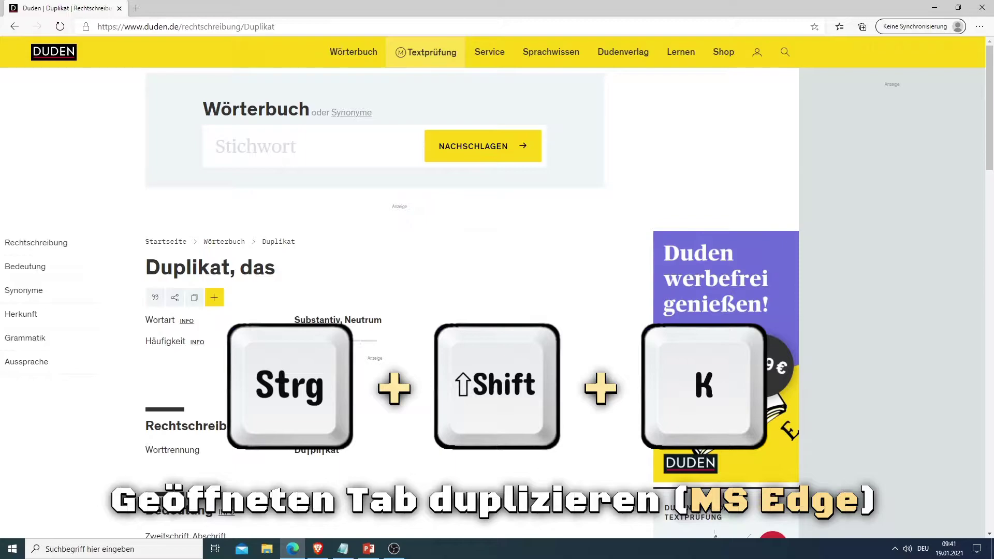
# Duplicate the Duden 'Duplikat' tab twice, then step back left to the second copy.
pyautogui.hotkey('ctrl', 'shift', 'k')
pyautogui.hotkey('ctrl', 'shift', 'k')
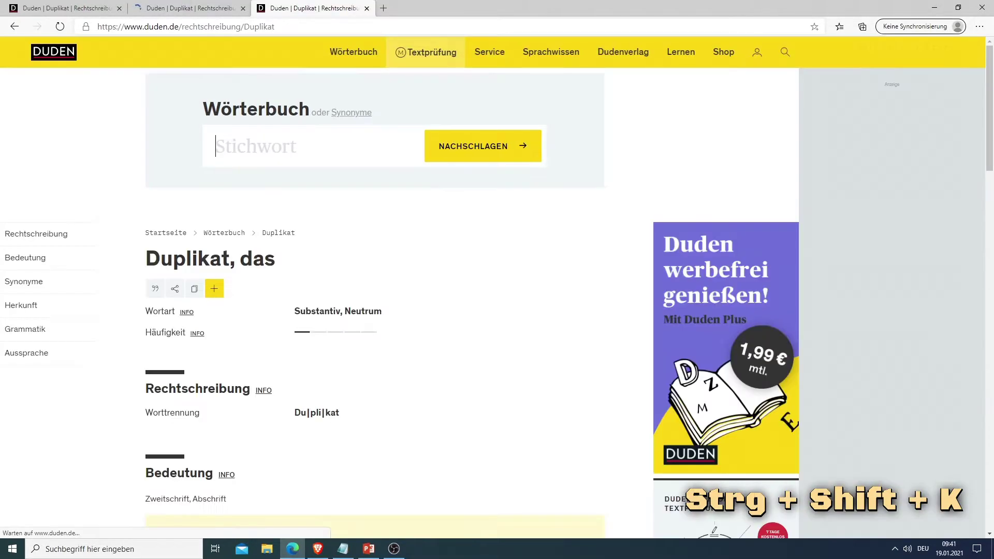
pyautogui.hotkey('ctrl', 'shift', 'k')
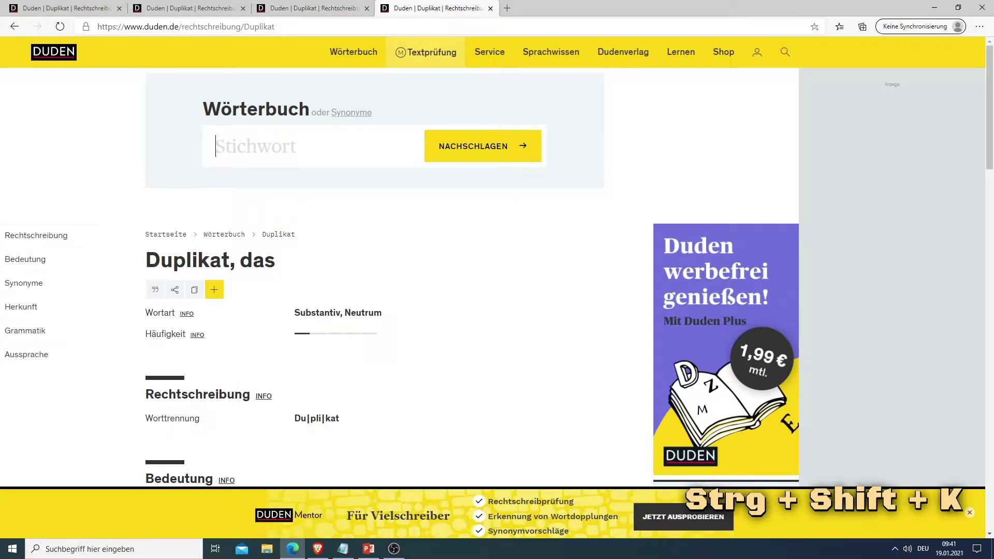
pyautogui.hotkey('ctrl', 'pageup')
pyautogui.hotkey('ctrl', 'pageup')
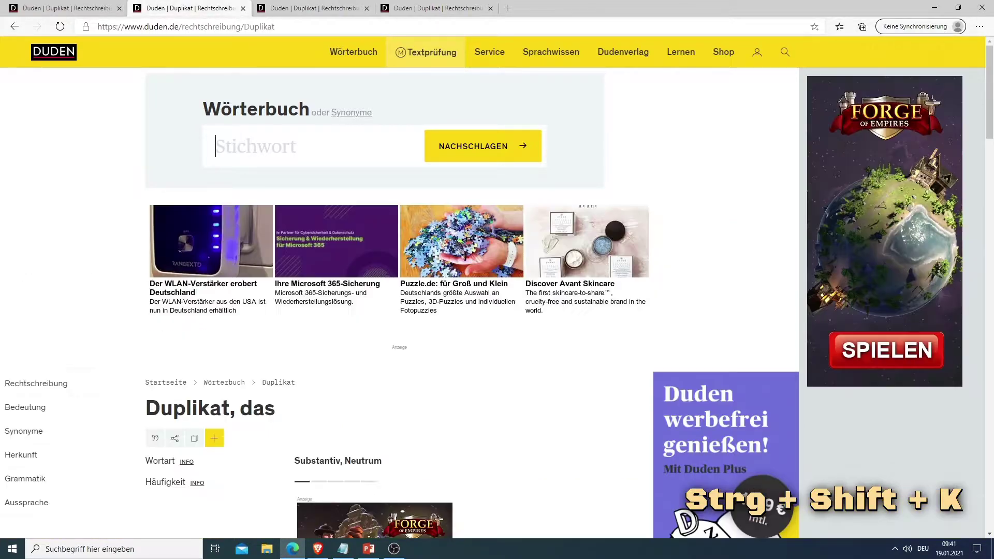
pyautogui.hotkey('ctrl', 'pageup')
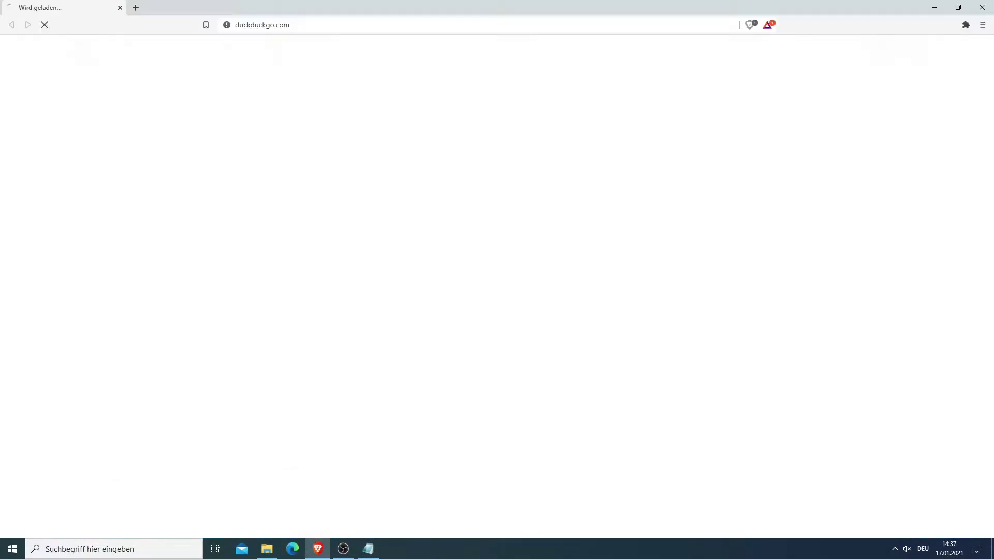
# Show the DuckDuckGo start page, then leave startup set to open specific pages in settings.
pyautogui.hotkey('alt', 'f')
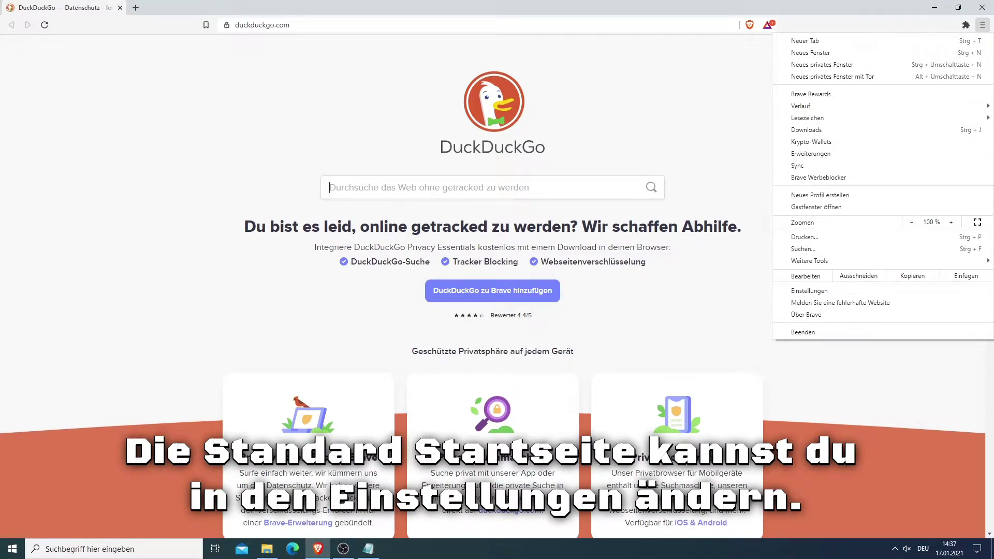
pyautogui.press('Return')
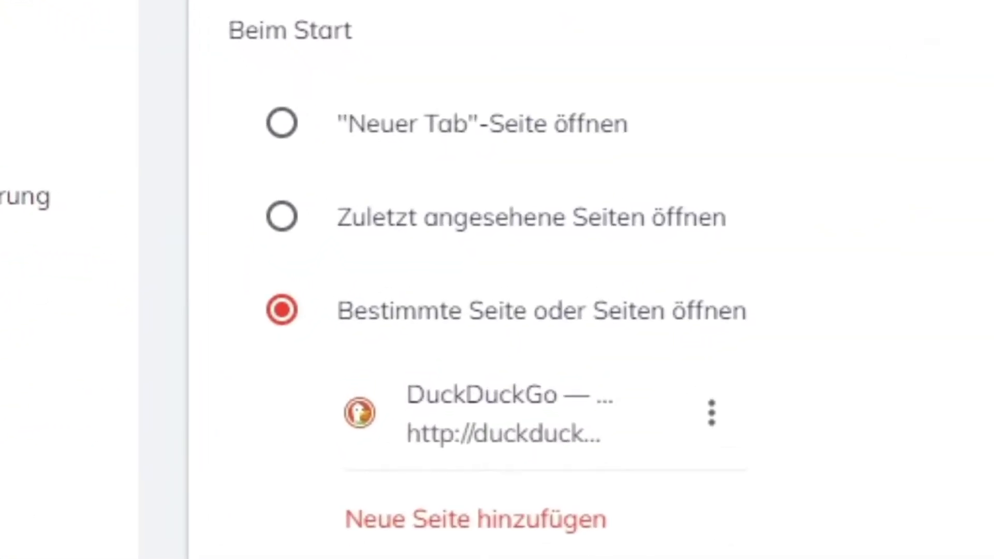
pyautogui.click(417, 235)
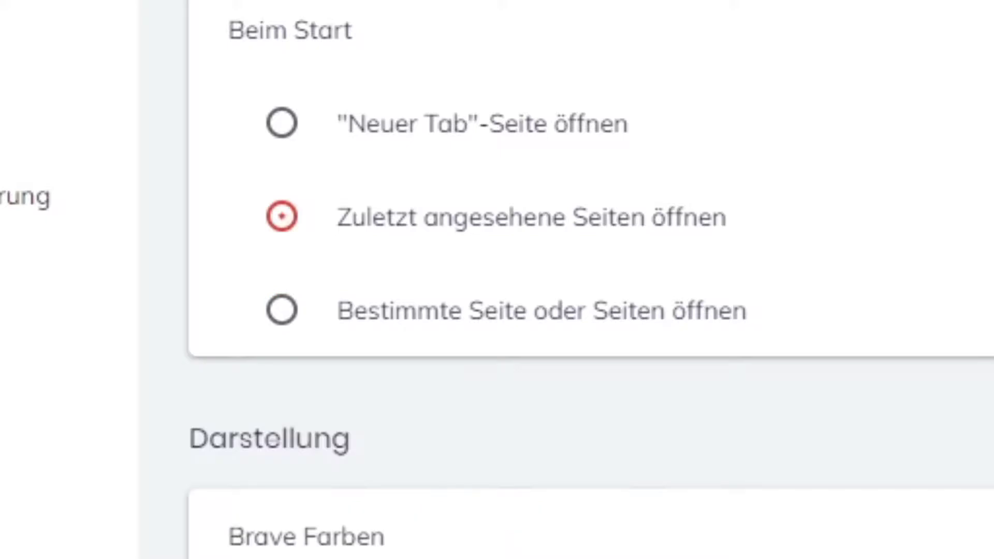
pyautogui.press('Up')
pyautogui.press('Up')
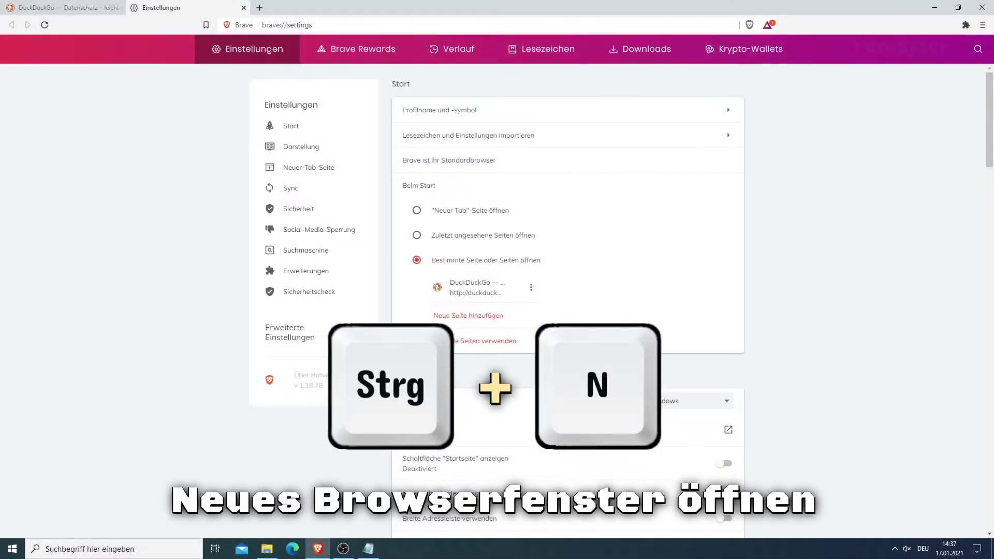
# Open a new window and a private window, selecting its 'Privates Fenster' heading.
pyautogui.hotkey('ctrl', 'n')
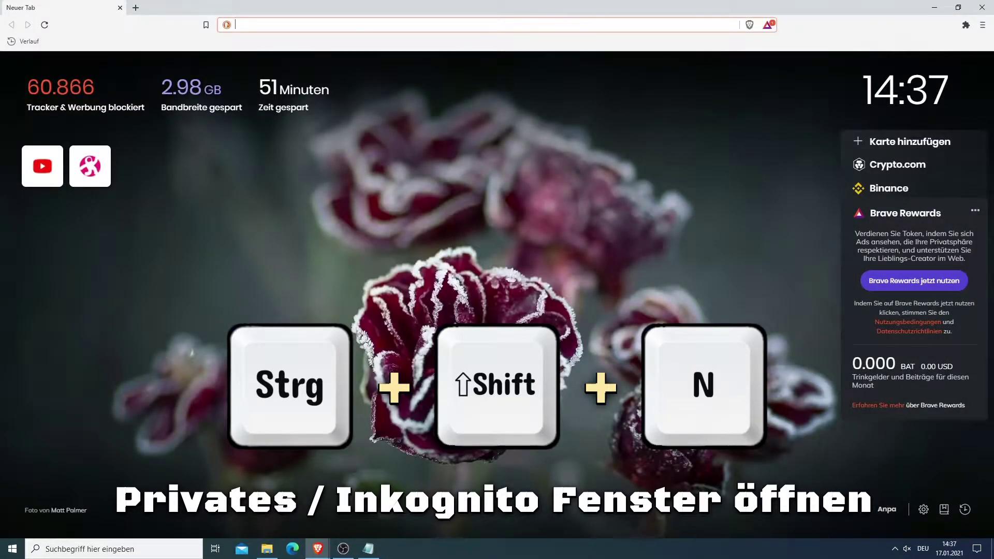
pyautogui.hotkey('ctrl', 'shift', 'n')
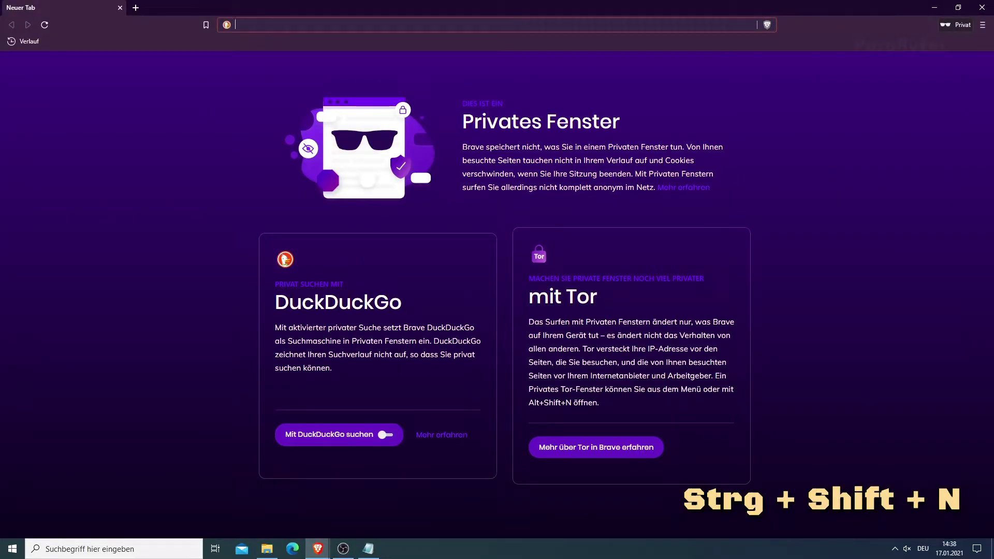
pyautogui.moveTo(620, 121); pyautogui.dragTo(462, 121)
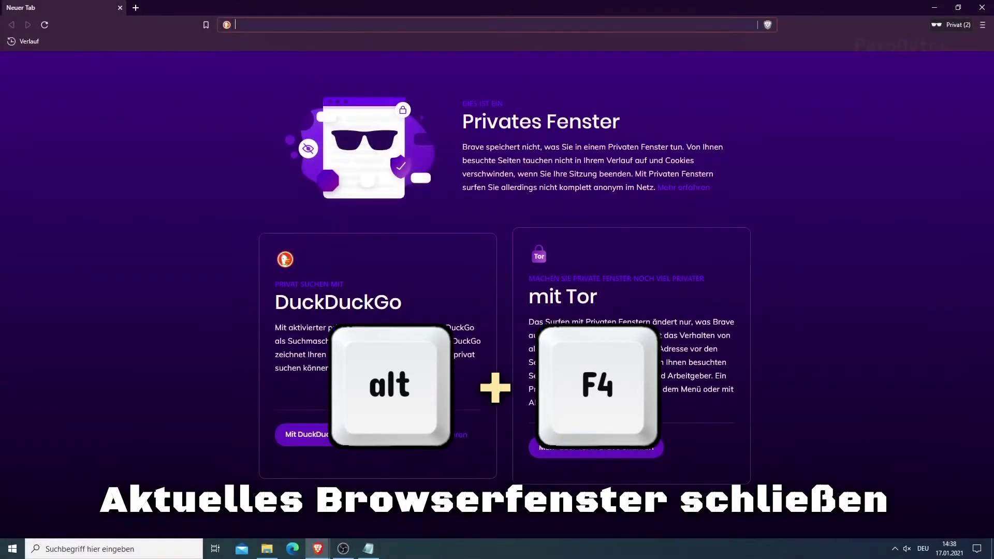
# Close both private windows and the settings window with Alt+F4.
pyautogui.hotkey('alt', 'F4')
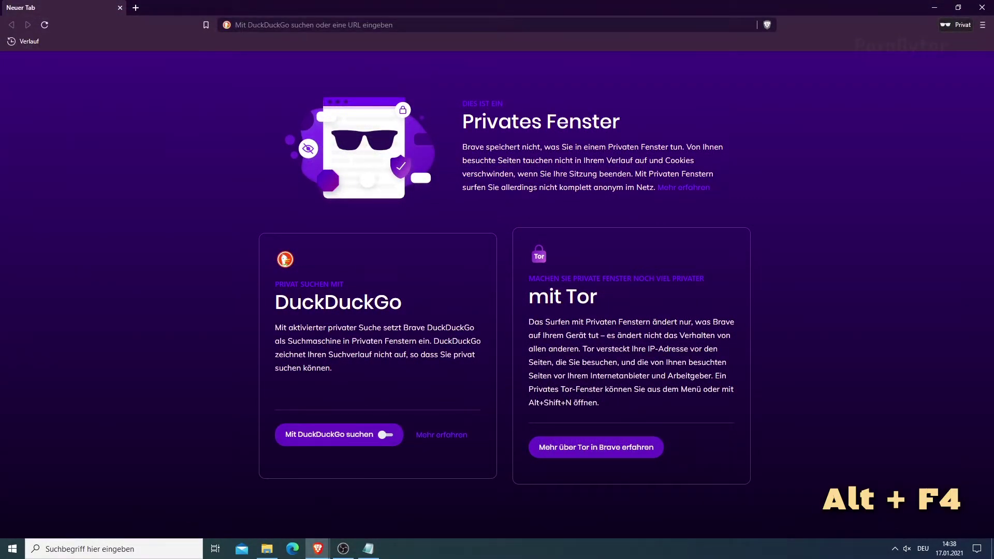
pyautogui.hotkey('alt', 'F4')
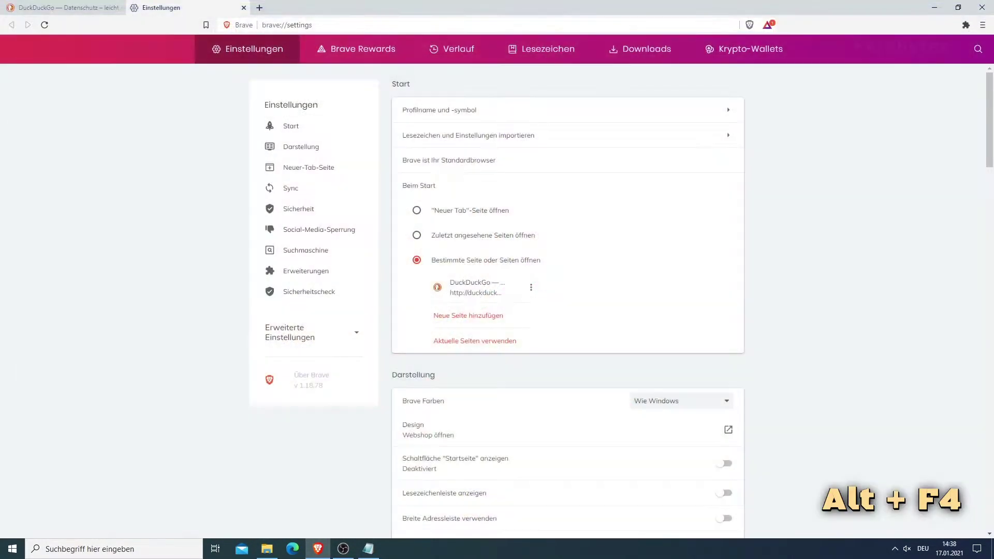
pyautogui.hotkey('alt', 'F4')
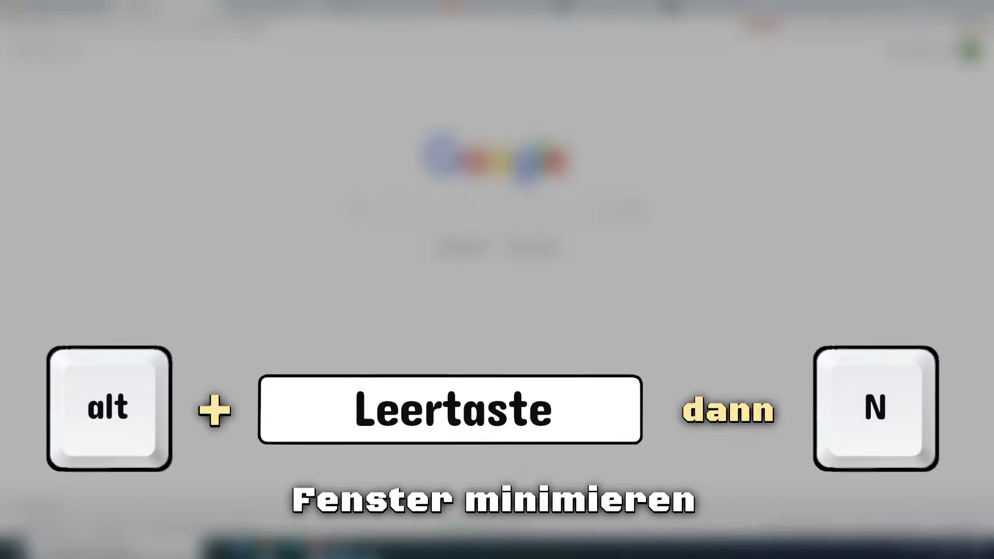
# Minimize the browser window via Alt+Space, N, then restore it from the taskbar.
pyautogui.hotkey('alt', 'space')
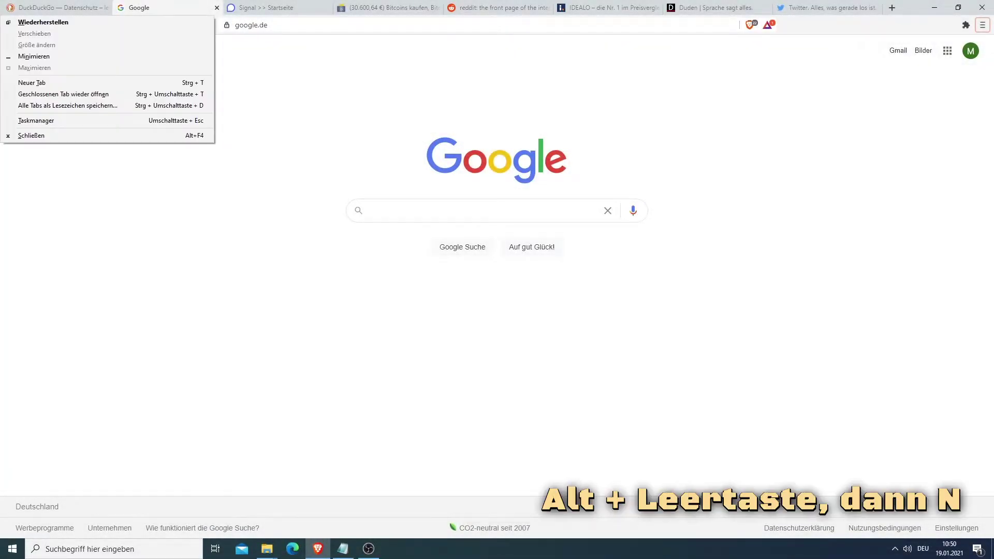
pyautogui.press('n')
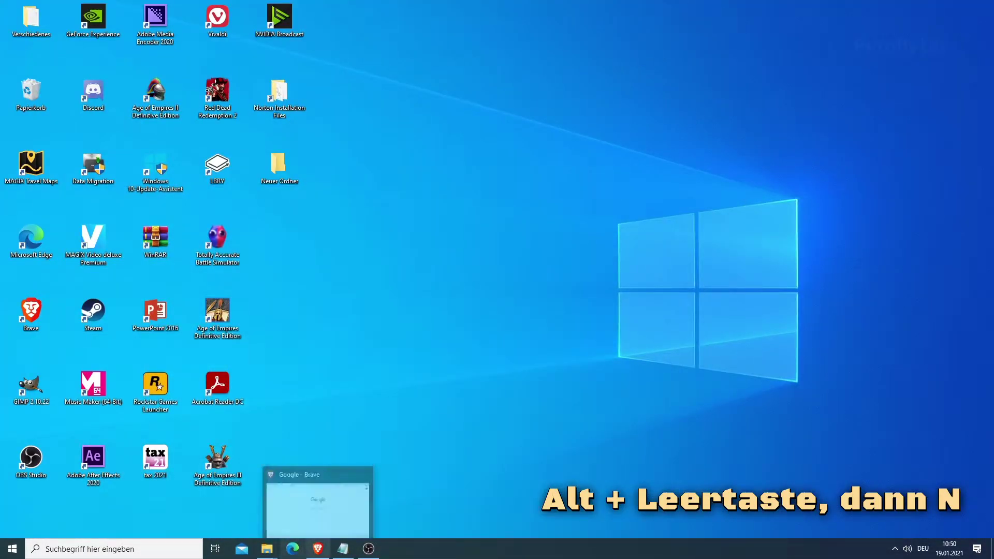
pyautogui.click(318, 549)
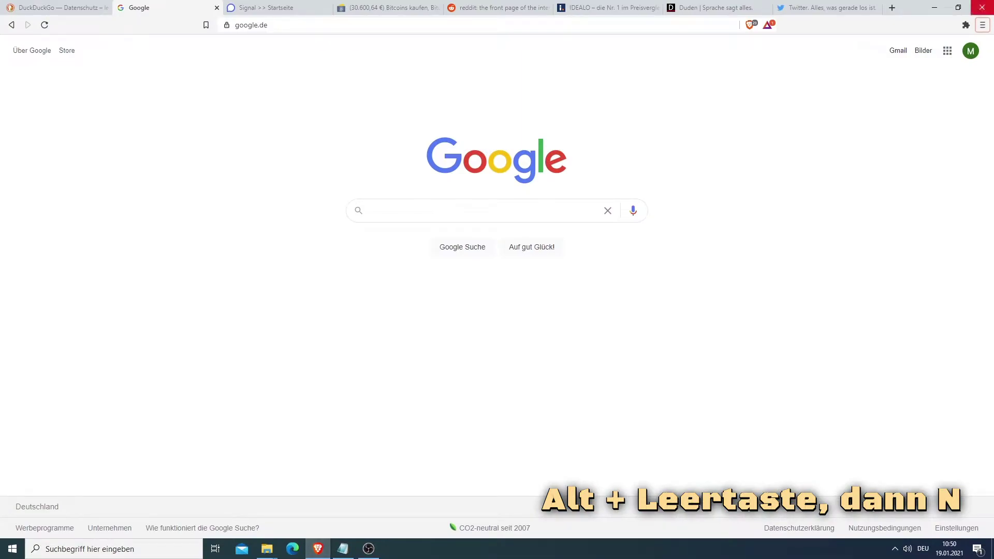
# Shrink the browser to a smaller window, then maximize it again via Alt+Space, X.
pyautogui.click(958, 8)
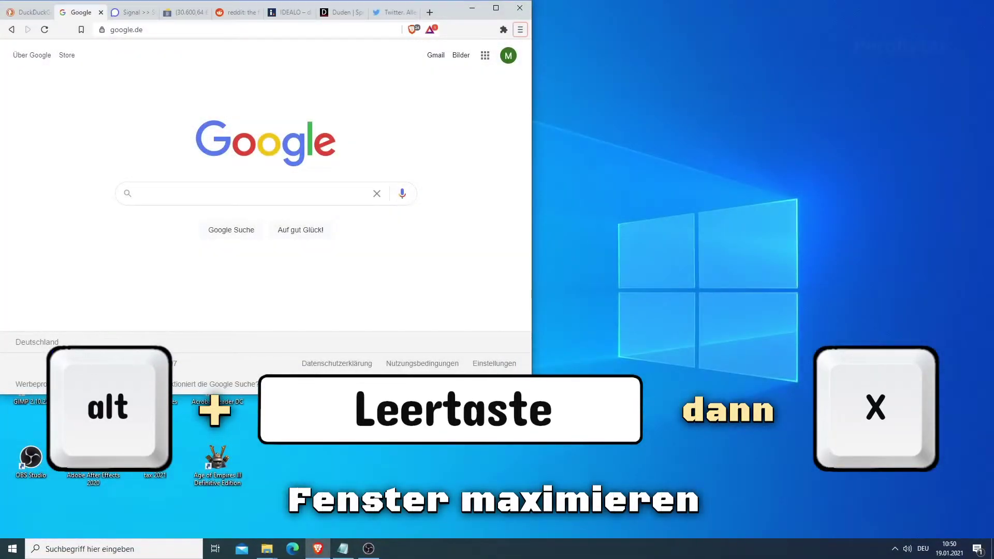
pyautogui.hotkey('alt', 'space')
pyautogui.press('x')
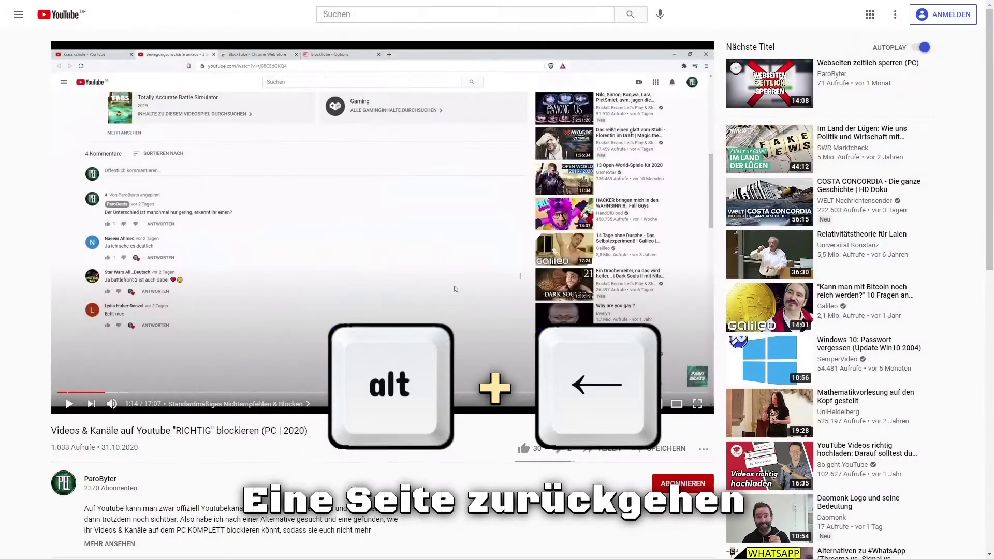
# Go back through the videos to Gaming Quiz allgemein, then forward to Computer & Internet Quiz.
pyautogui.hotkey('alt', 'Left')
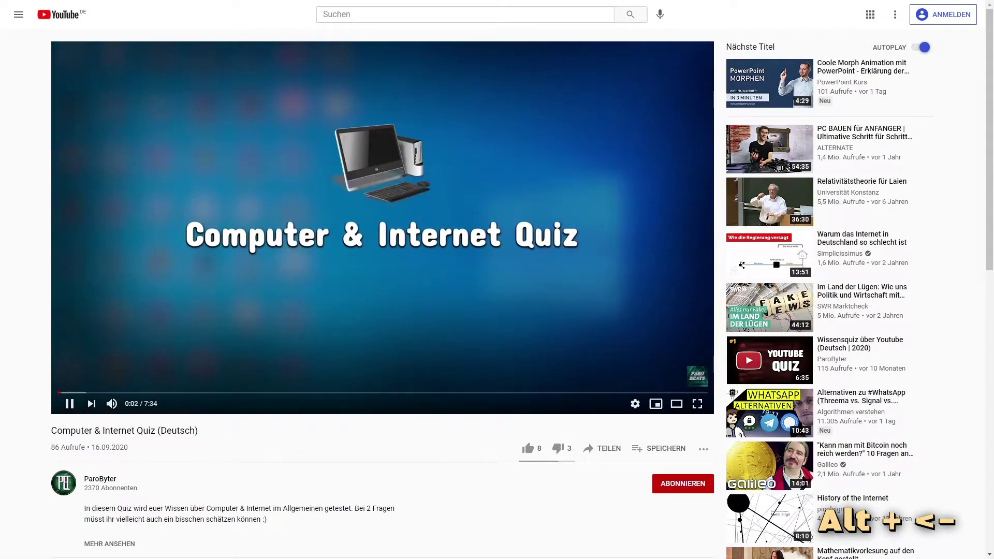
pyautogui.hotkey('alt', 'Left')
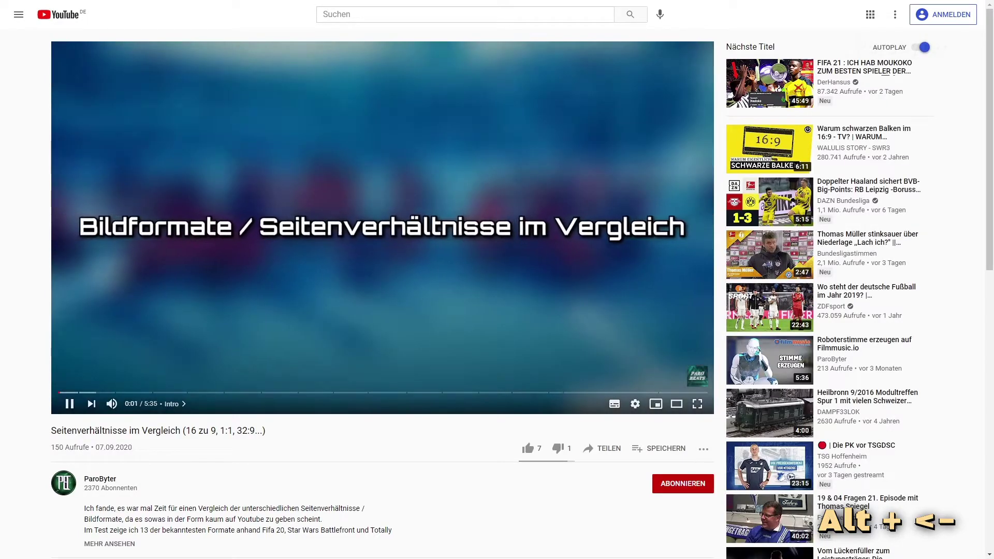
pyautogui.hotkey('alt', 'Right')
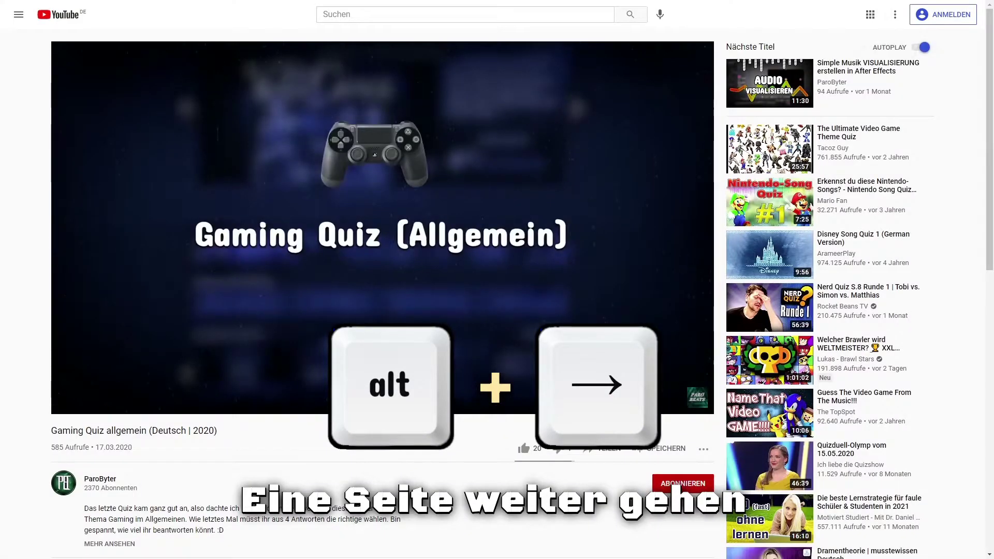
pyautogui.hotkey('alt', 'Right')
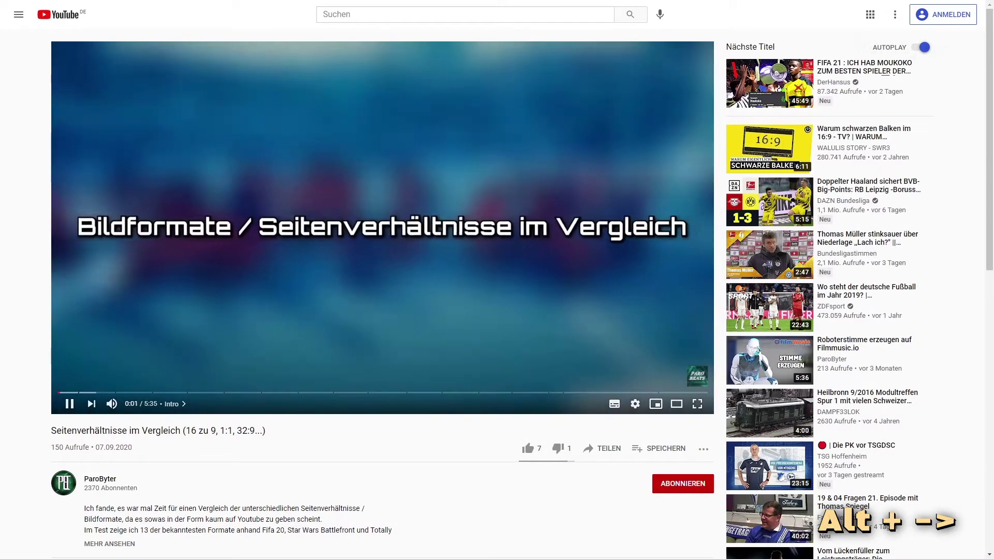
pyautogui.hotkey('alt', 'Right')
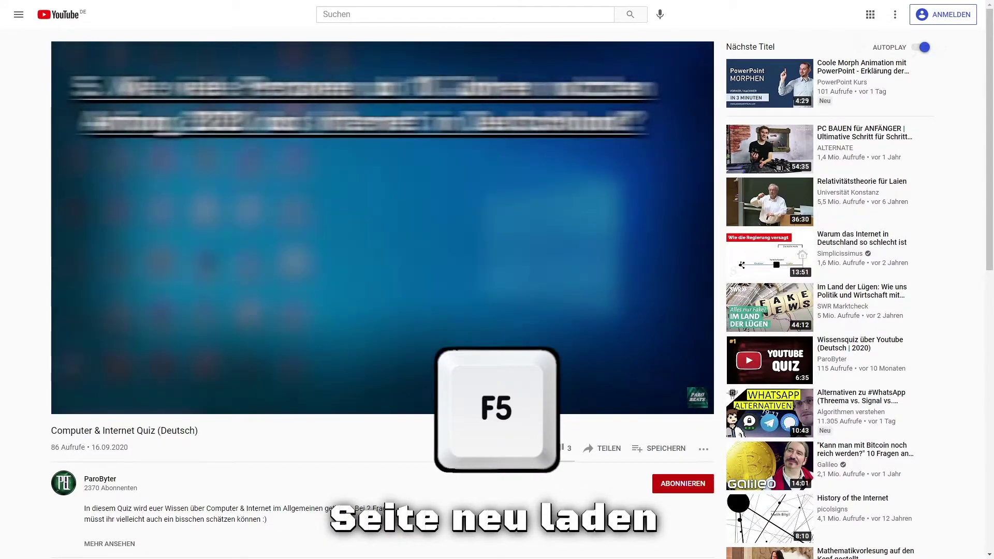
# Reload the Computer & Internet Quiz page with F5, then with Ctrl+F5 bypassing the cache.
pyautogui.press('F5')
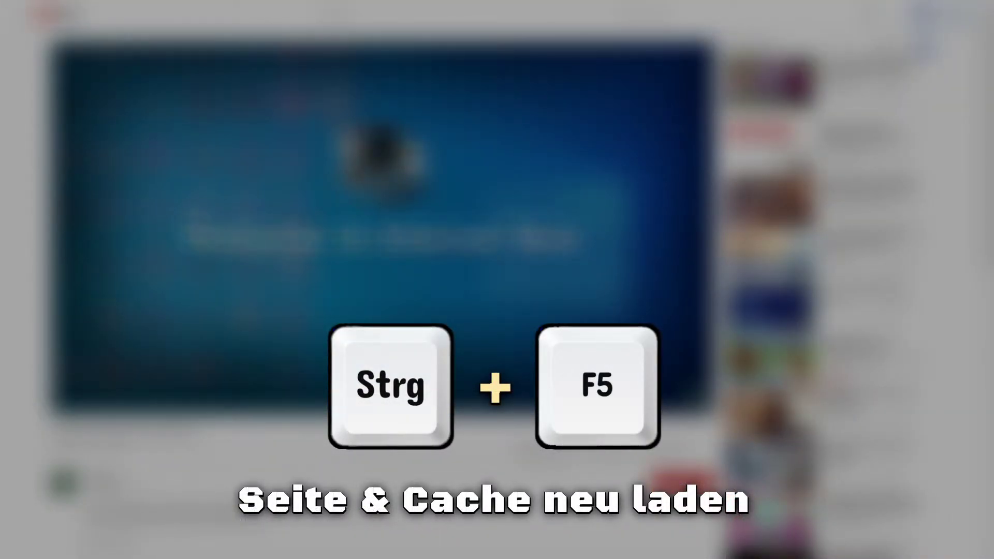
pyautogui.hotkey('ctrl', 'F5')
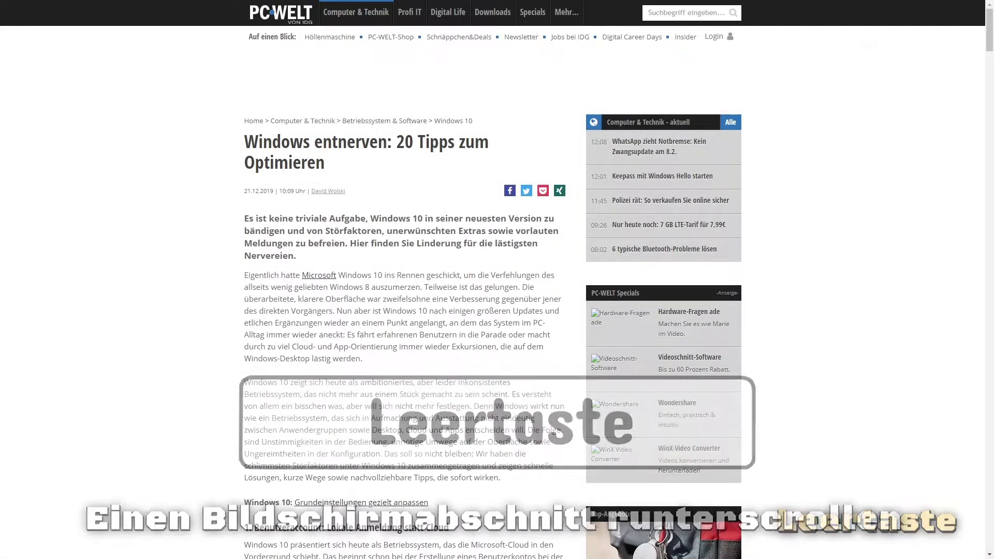
pyautogui.press('space')
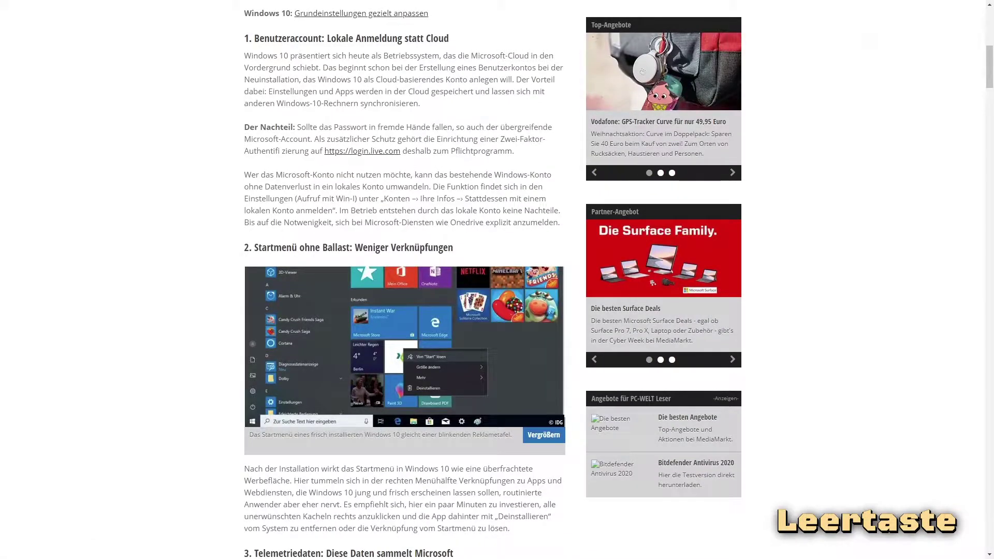
pyautogui.press('space')
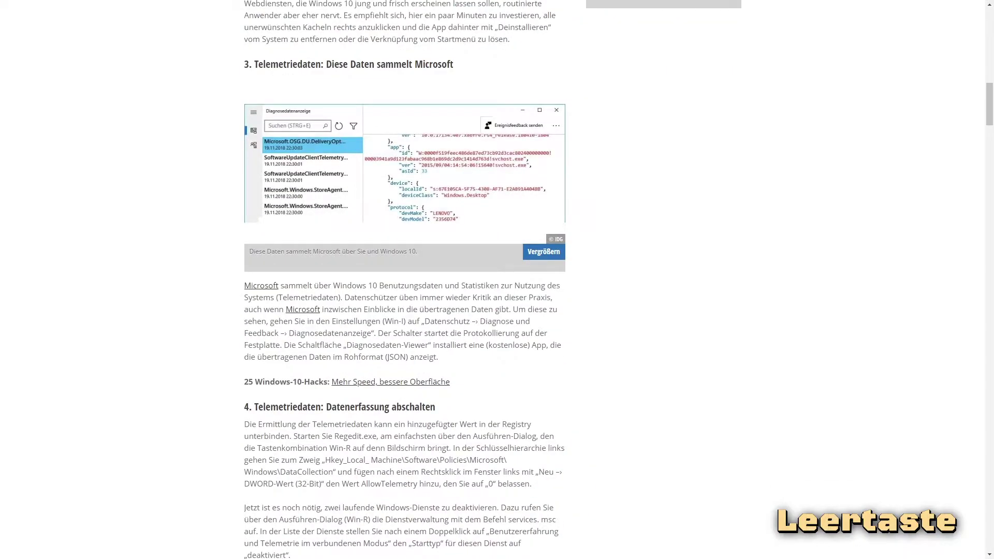
pyautogui.press('space')
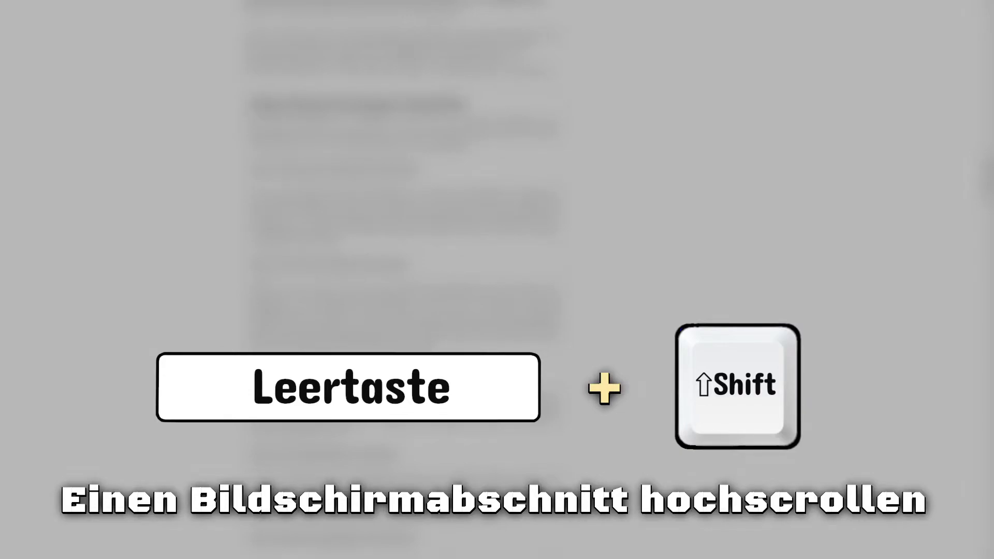
pyautogui.hotkey('shift', 'space')
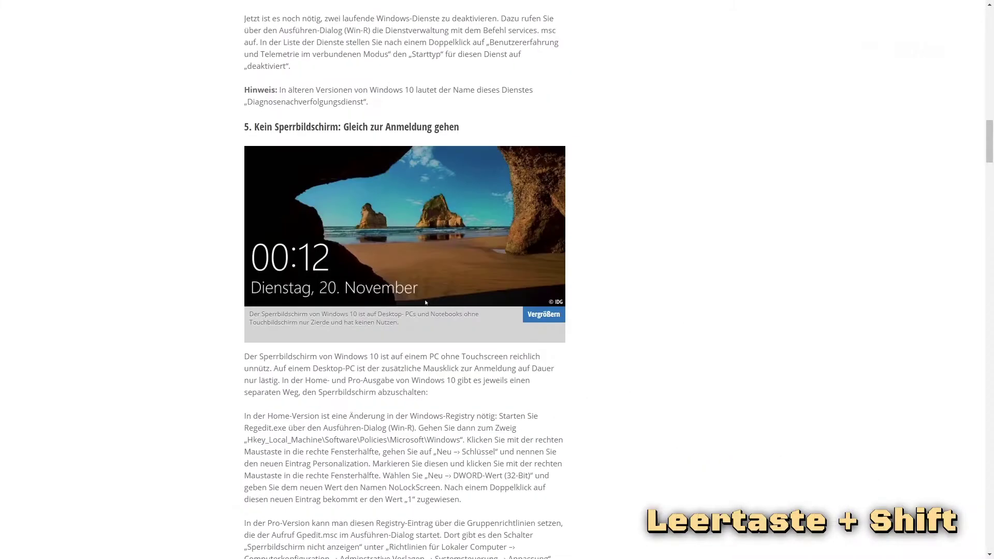
pyautogui.hotkey('shift', 'space')
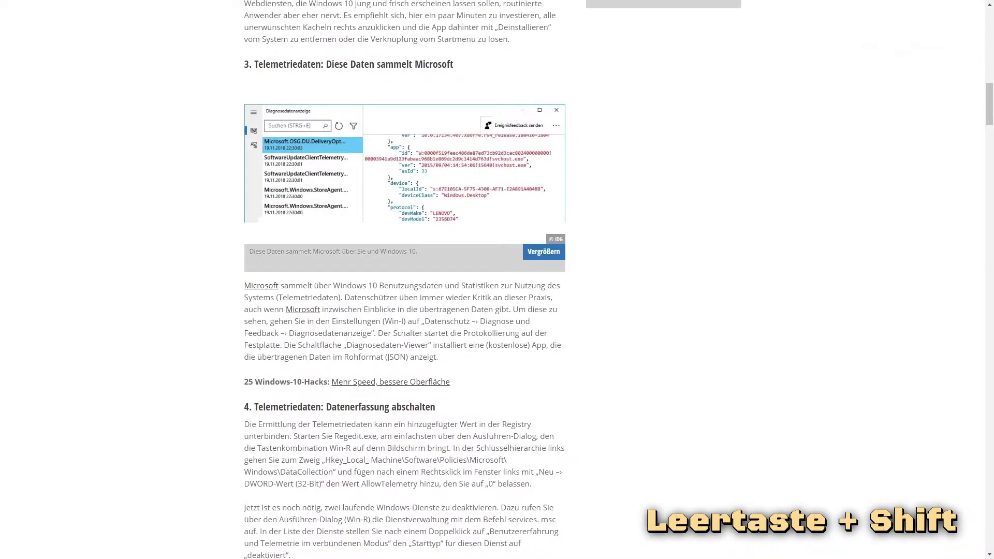
pyautogui.hotkey('shift', 'space')
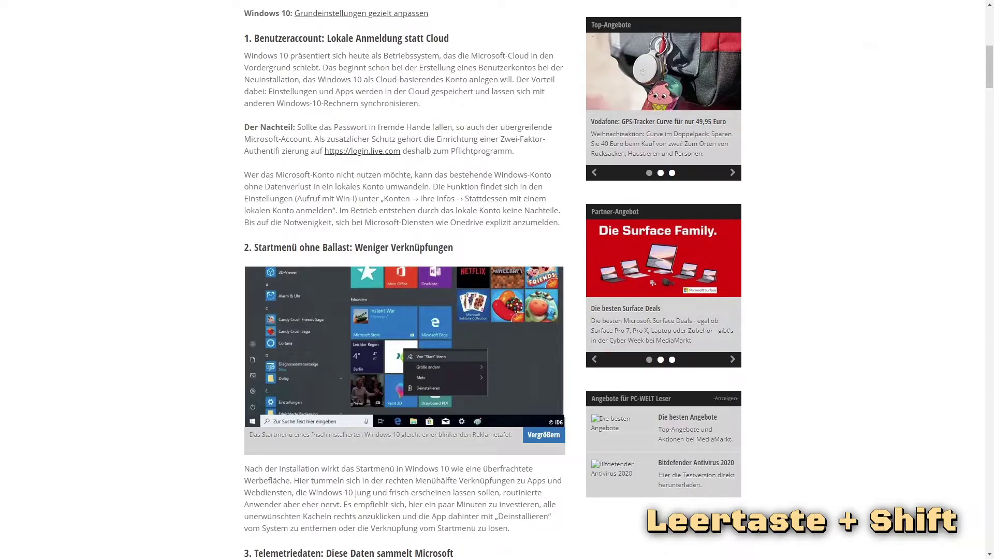
pyautogui.hotkey('shift', 'space')
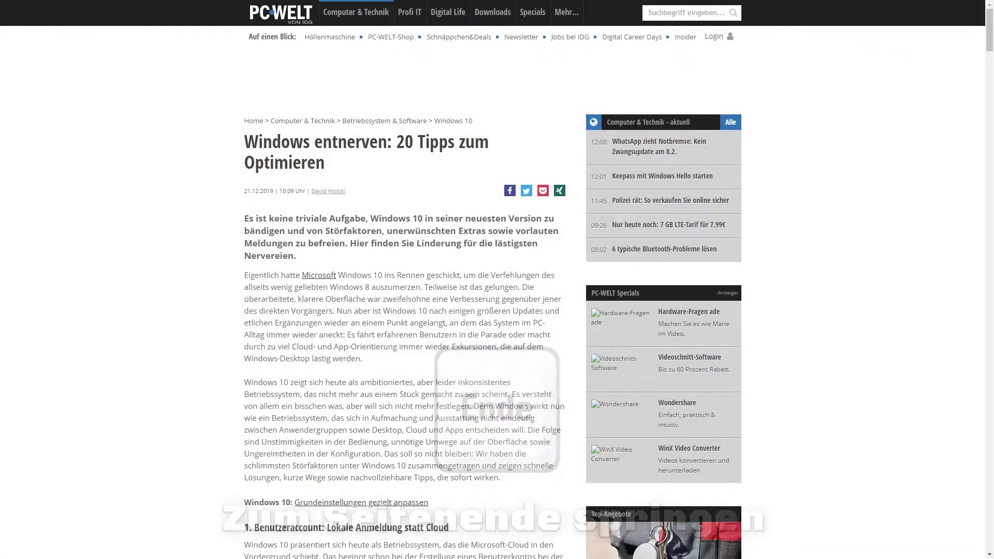
pyautogui.press('End')
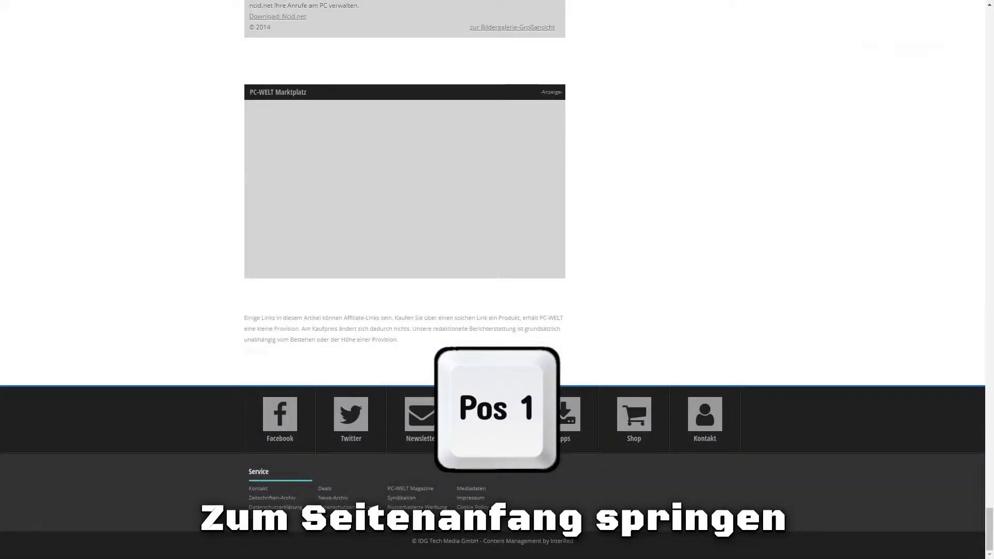
pyautogui.press('Home')
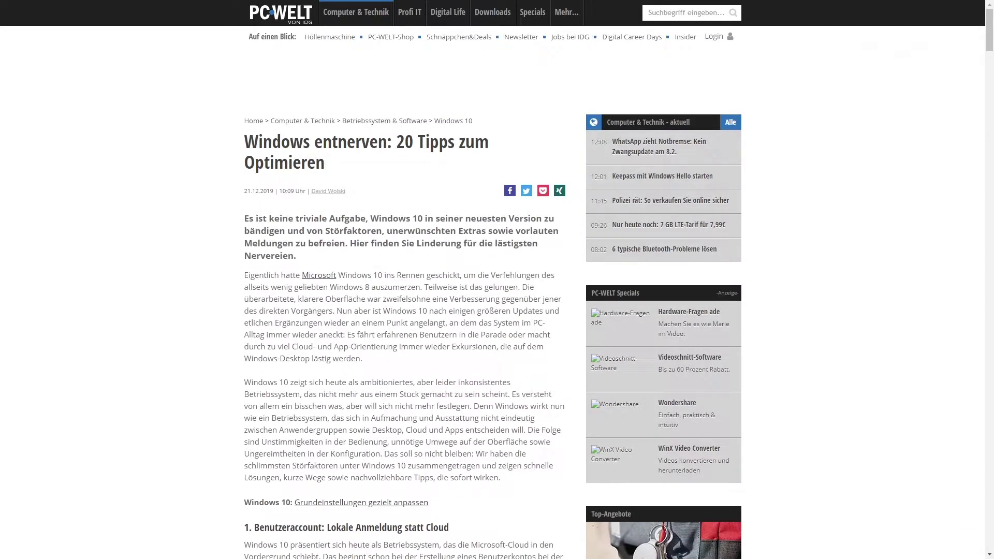
pyautogui.press('End')
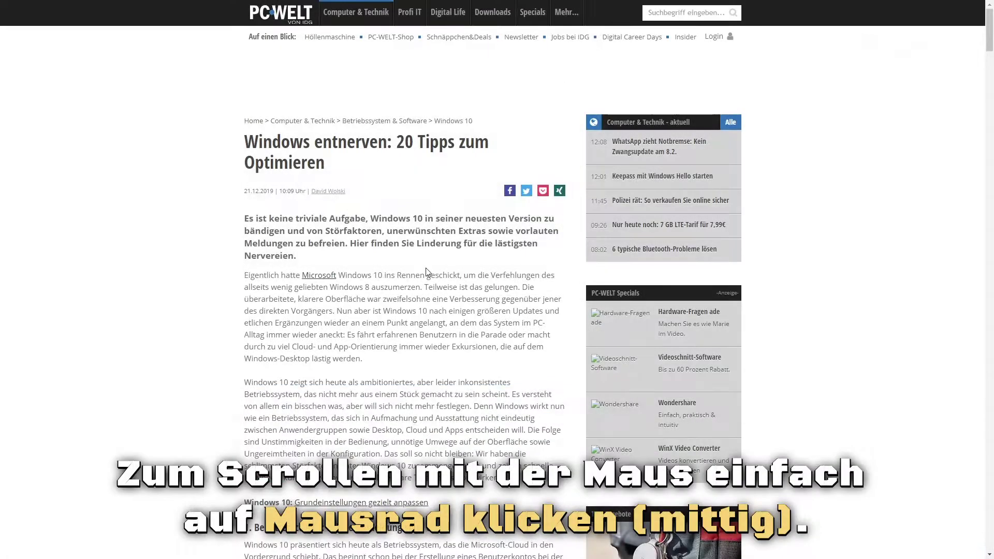
pyautogui.middleClick(458, 268)
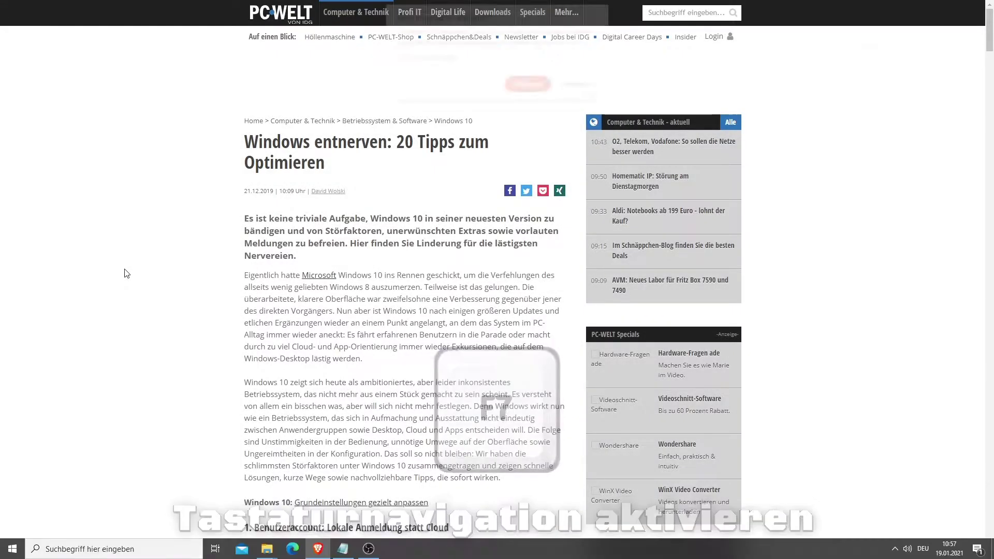
pyautogui.press('F7')
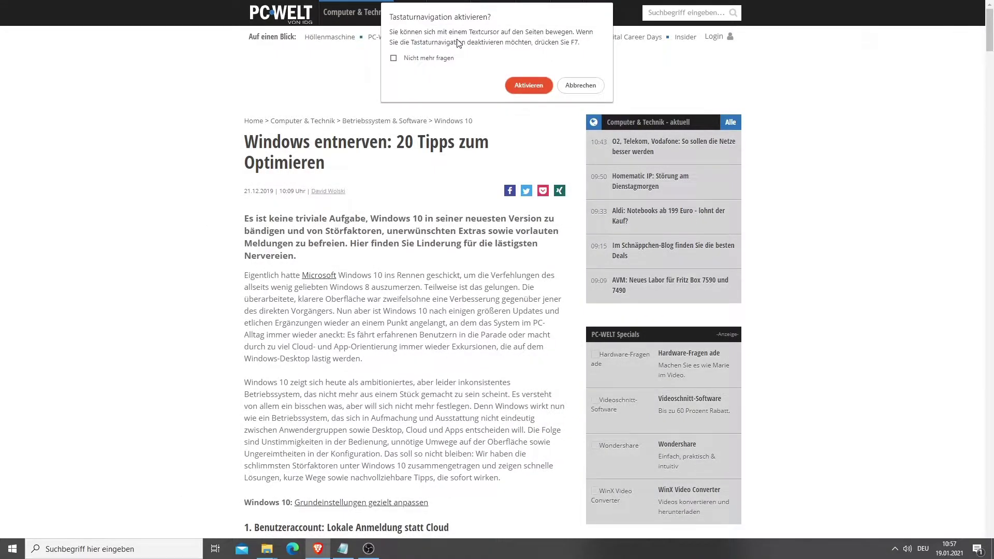
pyautogui.click(528, 87)
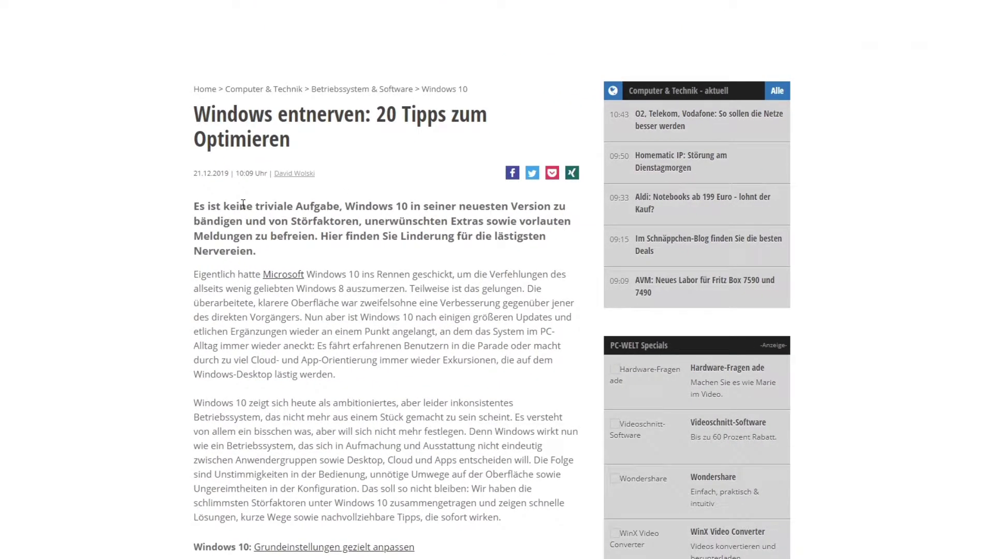
pyautogui.press('Right')
pyautogui.press('Right')
pyautogui.press('Down')
pyautogui.press('Down')
pyautogui.press('Down')
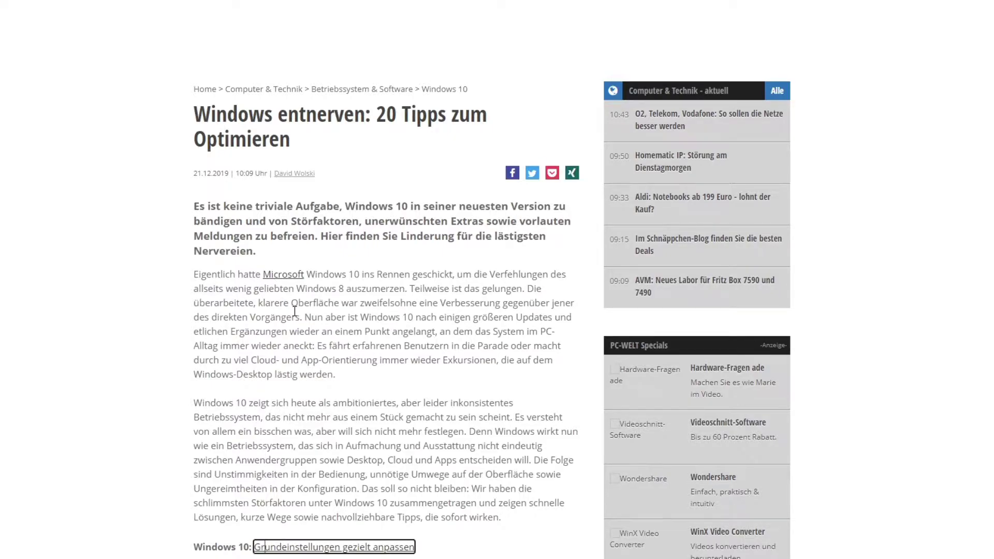
pyautogui.press('Down')
pyautogui.press('Down')
pyautogui.press('Down')
pyautogui.press('Down')
pyautogui.press('Down')
pyautogui.press('Down')
pyautogui.press('Down')
pyautogui.press('Down')
pyautogui.press('Down')
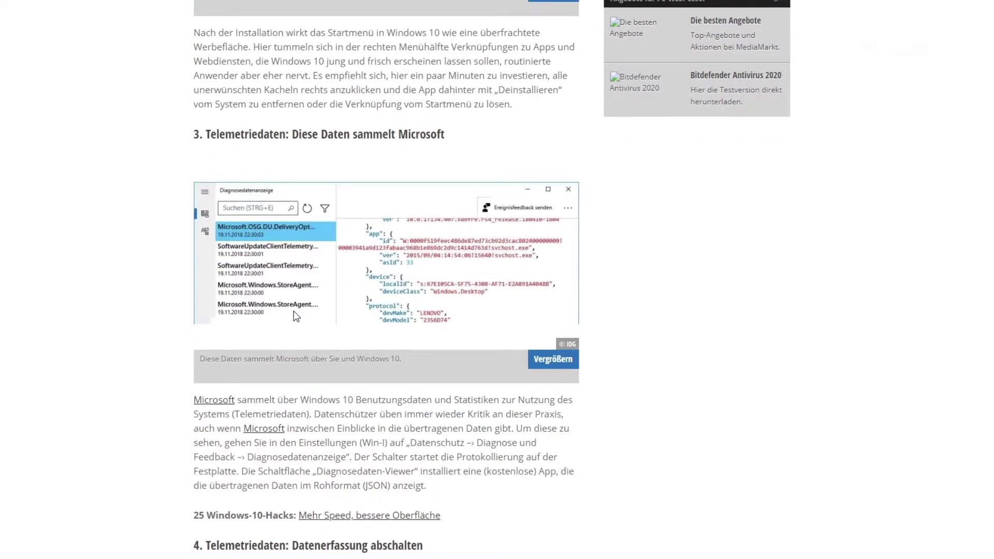
pyautogui.scroll(7, 294, 310)
pyautogui.scroll(5, 294, 310)
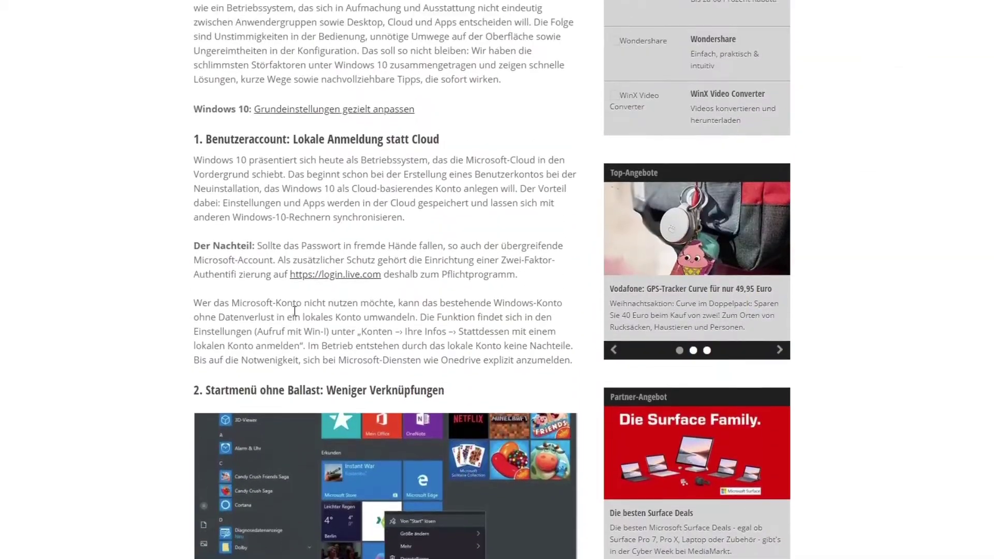
pyautogui.scroll(6, 294, 310)
pyautogui.scroll(2, 295, 311)
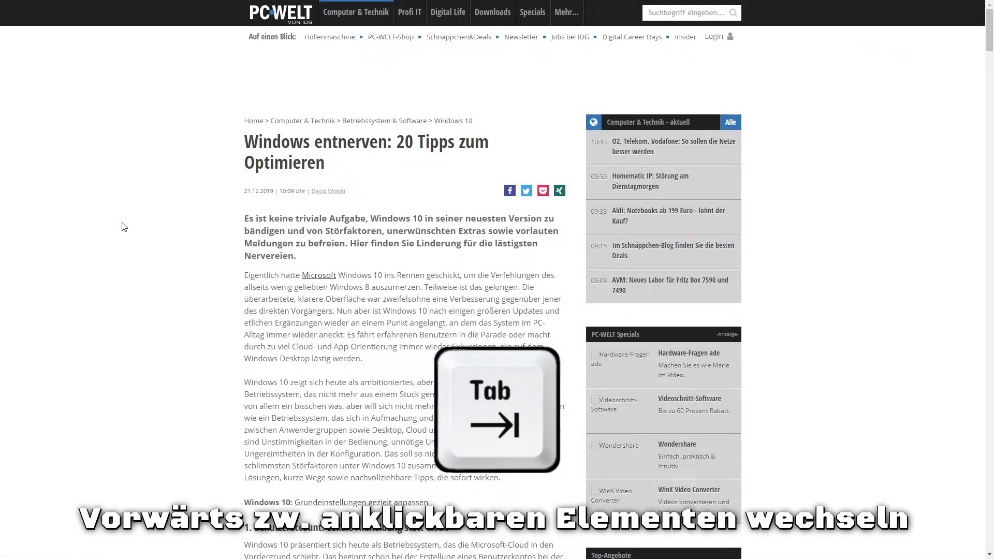
# Move focus forward through the article's links, past Mehr Speed, down to the Firefox link.
pyautogui.press('Tab')
pyautogui.press('Tab')
pyautogui.press('Tab')
pyautogui.press('Tab')
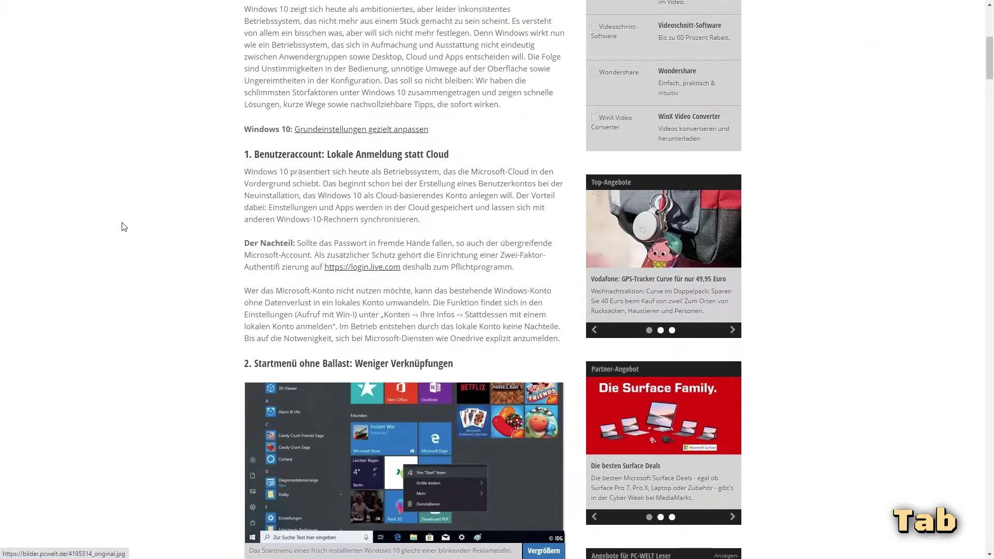
pyautogui.press('Tab')
pyautogui.press('Tab')
pyautogui.press('Tab')
pyautogui.press('Tab')
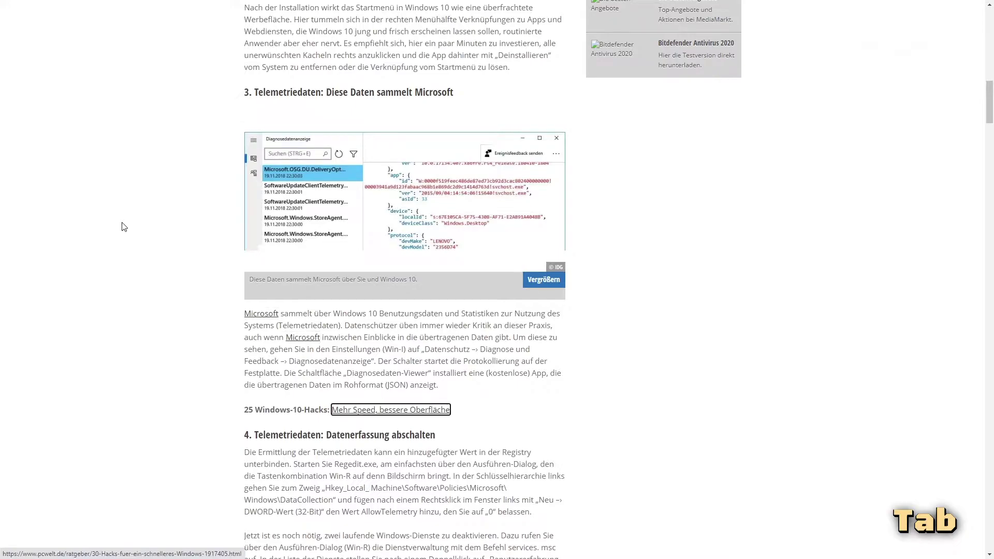
pyautogui.press('Tab')
pyautogui.press('Tab')
pyautogui.press('Tab')
pyautogui.press('Tab')
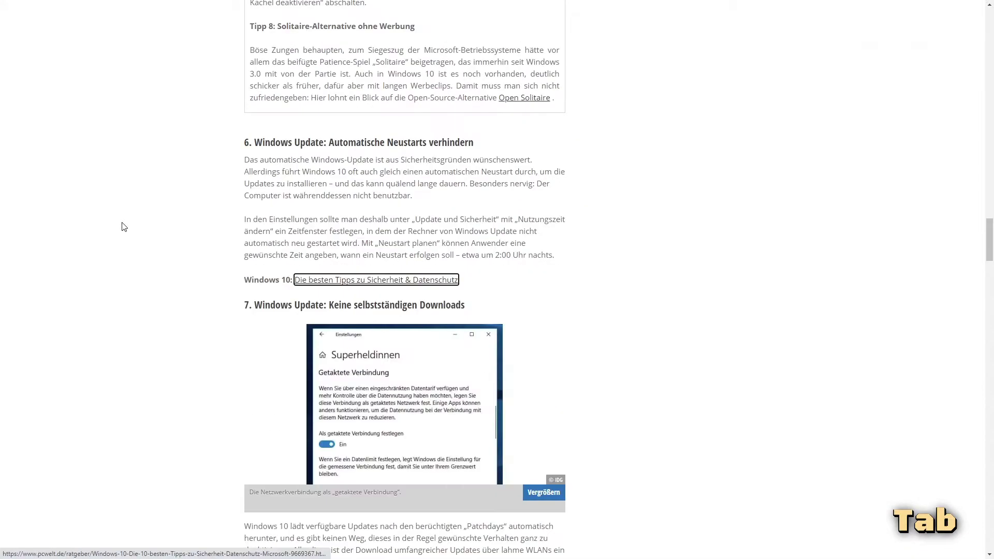
pyautogui.press('Tab')
pyautogui.press('Tab')
pyautogui.press('Tab')
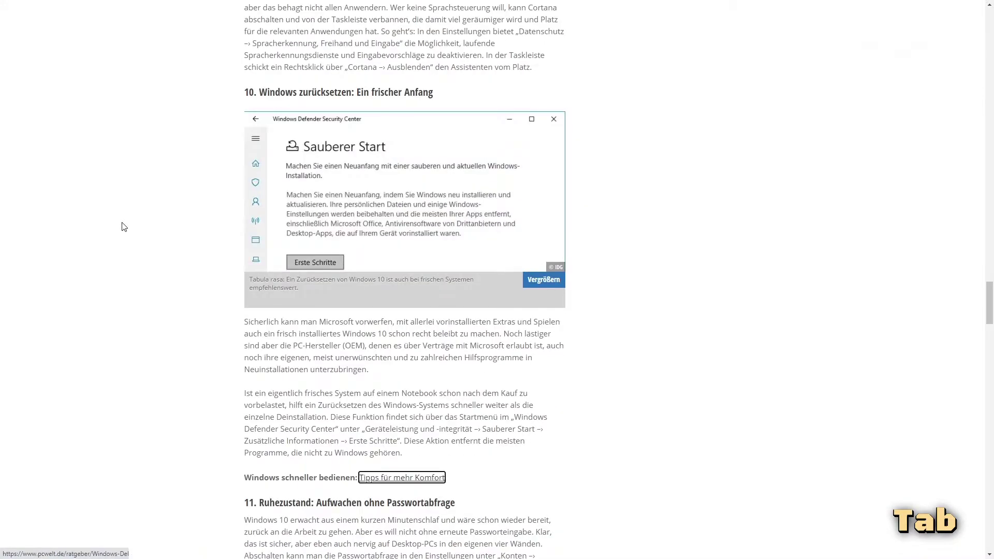
pyautogui.press('Tab')
pyautogui.press('Tab')
pyautogui.press('Tab')
pyautogui.press('Tab')
pyautogui.press('Tab')
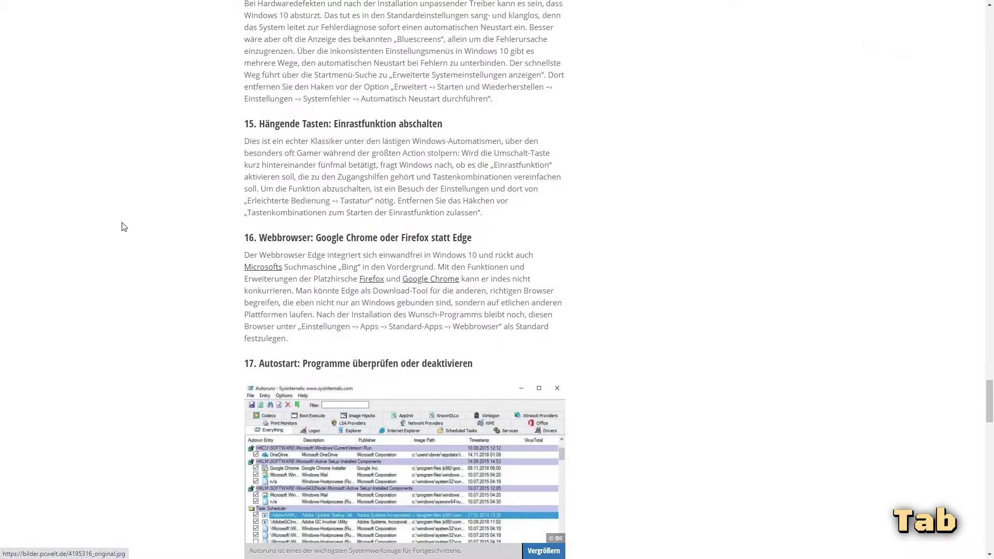
pyautogui.press('Tab')
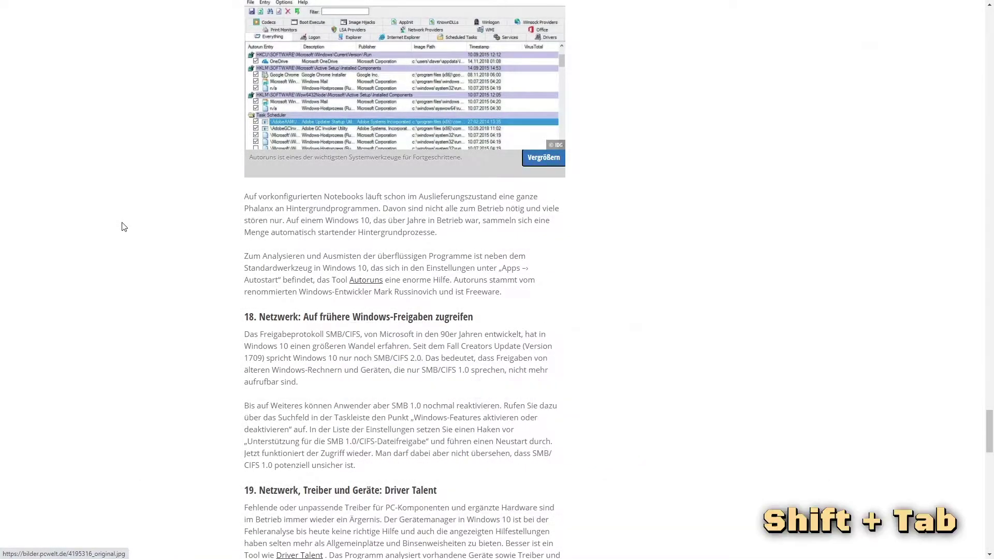
# Move focus backward past section 7's image and Mehr Speed to section 3's image.
pyautogui.hotkey('shift', 'Tab')
pyautogui.hotkey('shift', 'Tab')
pyautogui.hotkey('shift', 'Tab')
pyautogui.hotkey('shift', 'Tab')
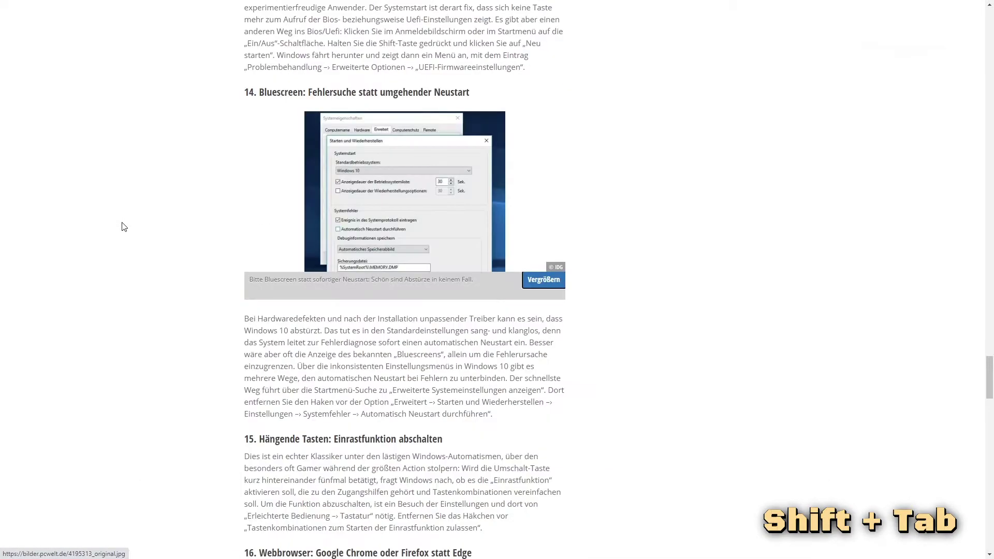
pyautogui.hotkey('shift', 'Tab')
pyautogui.hotkey('shift', 'Tab')
pyautogui.hotkey('shift', 'Tab')
pyautogui.hotkey('shift', 'Tab')
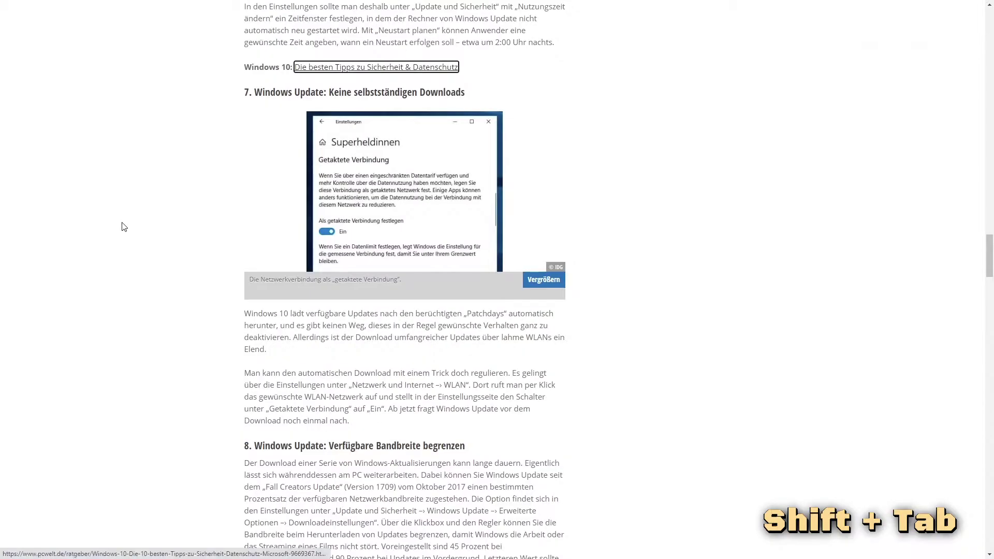
pyautogui.hotkey('shift', 'Tab')
pyautogui.hotkey('shift', 'Tab')
pyautogui.hotkey('shift', 'Tab')
pyautogui.hotkey('shift', 'Tab')
pyautogui.hotkey('shift', 'Tab')
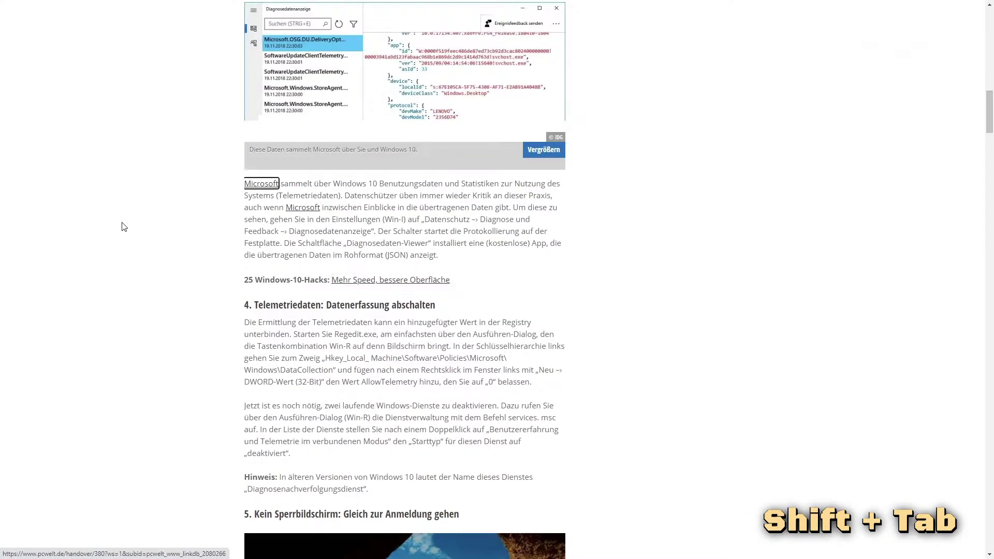
pyautogui.hotkey('shift', 'Tab')
pyautogui.hotkey('shift', 'Tab')
pyautogui.hotkey('shift', 'Tab')
pyautogui.hotkey('shift', 'Tab')
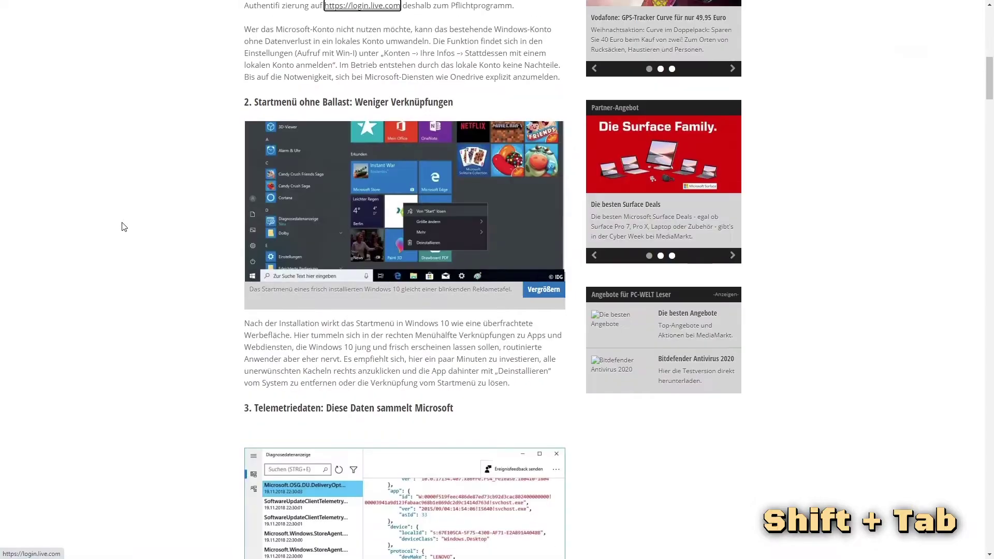
pyautogui.hotkey('shift', 'Tab')
pyautogui.hotkey('shift', 'Tab')
pyautogui.hotkey('shift', 'Tab')
pyautogui.hotkey('shift', 'Tab')
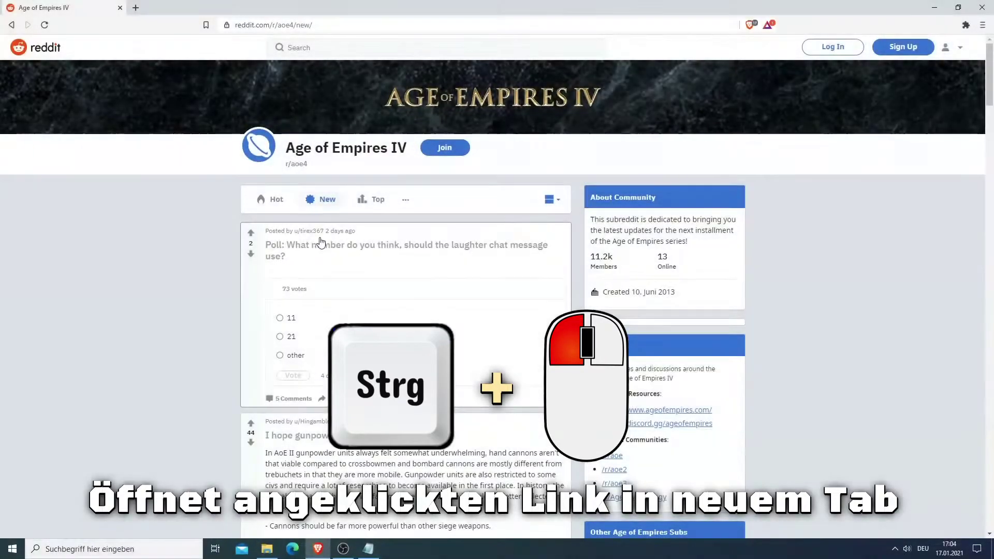
# Open the laughter-message poll, gunpowder post and cartoonist-design post each in a background tab.
pyautogui.keyDown('ctrl'); pyautogui.click(381, 252); pyautogui.keyUp('ctrl')
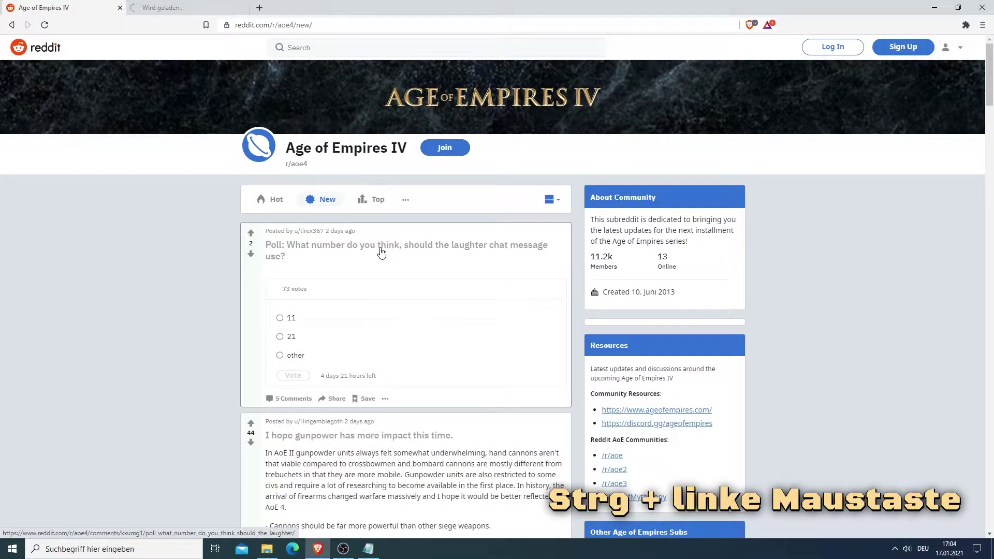
pyautogui.scroll(-4, 381, 252)
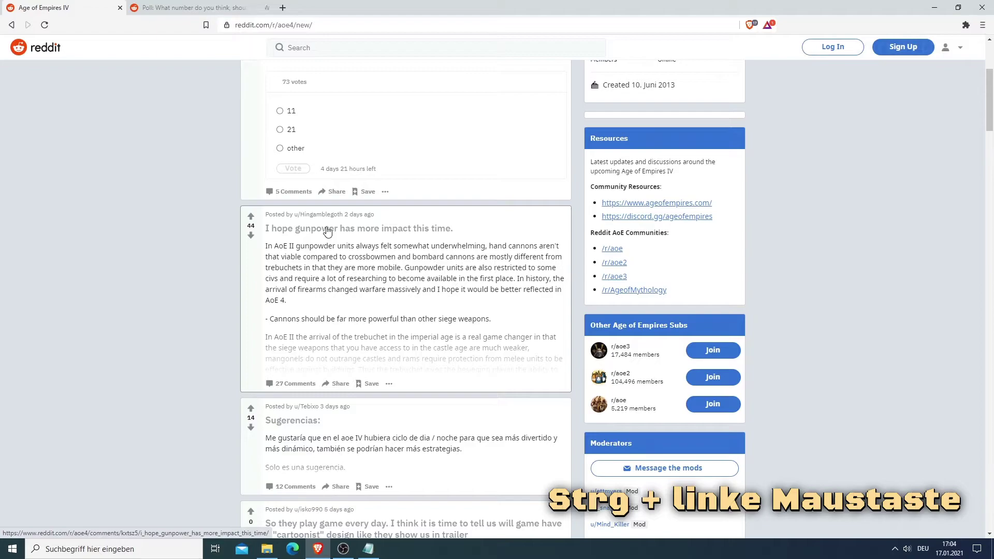
pyautogui.keyDown('ctrl'); pyautogui.click(327, 230); pyautogui.keyUp('ctrl')
pyautogui.scroll(-5, 325, 231)
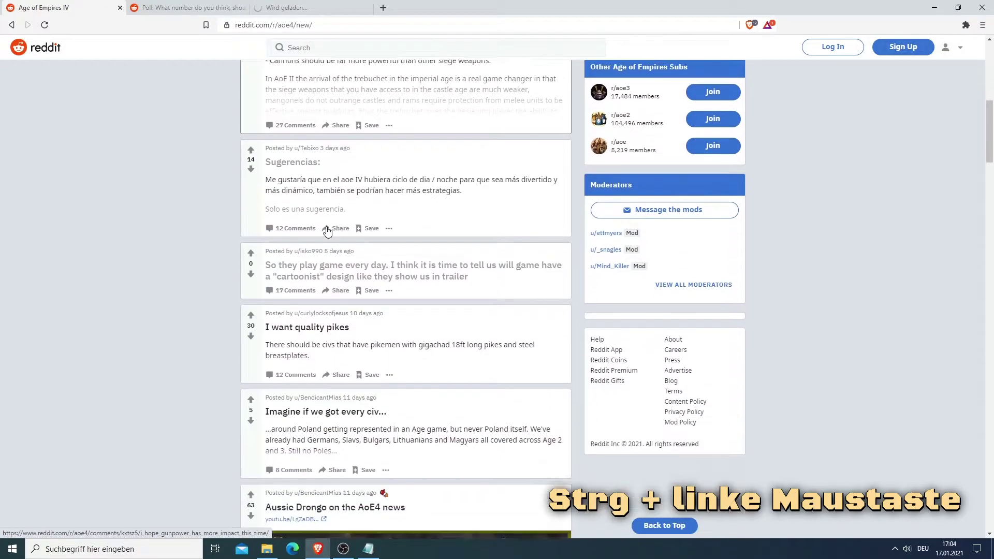
pyautogui.keyDown('ctrl'); pyautogui.click(321, 272); pyautogui.keyUp('ctrl')
pyautogui.scroll(3, 321, 273)
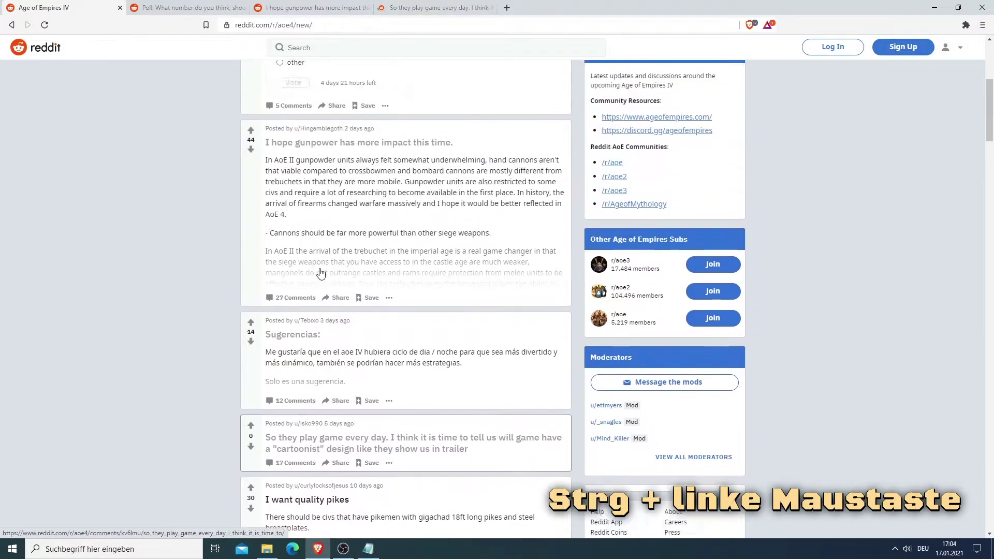
pyautogui.scroll(2, 321, 273)
pyautogui.scroll(4, 321, 273)
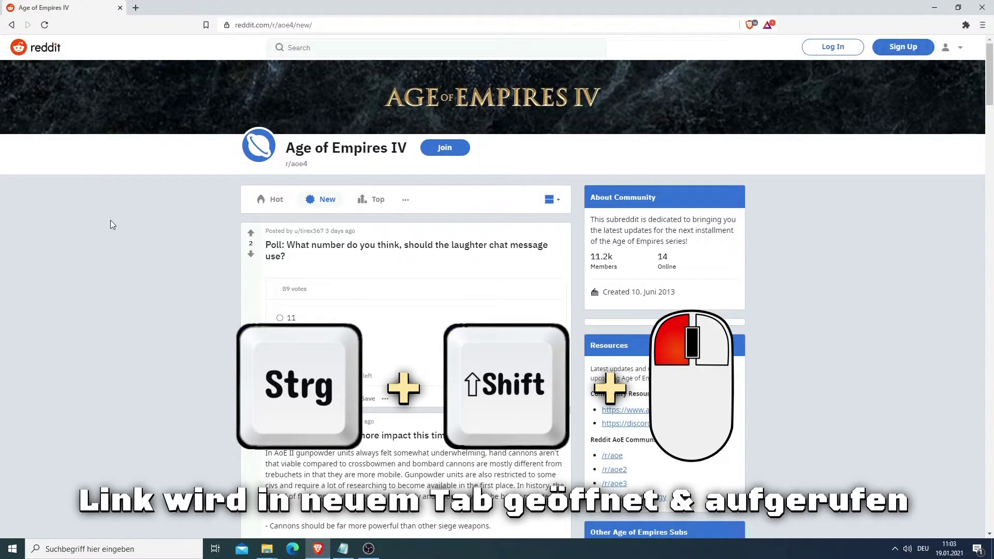
pyautogui.scroll(-3, 111, 219)
pyautogui.scroll(-5, 120, 216)
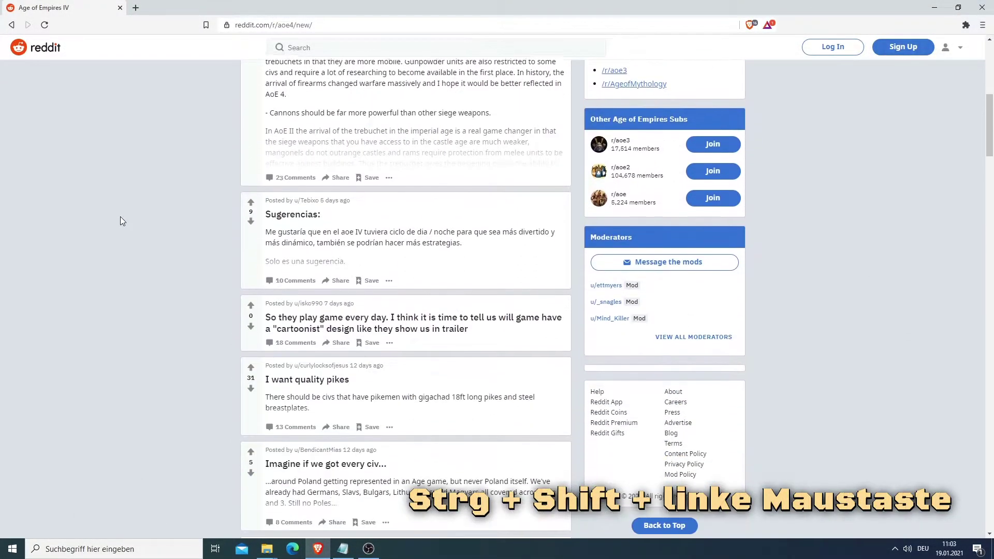
pyautogui.scroll(-3, 120, 217)
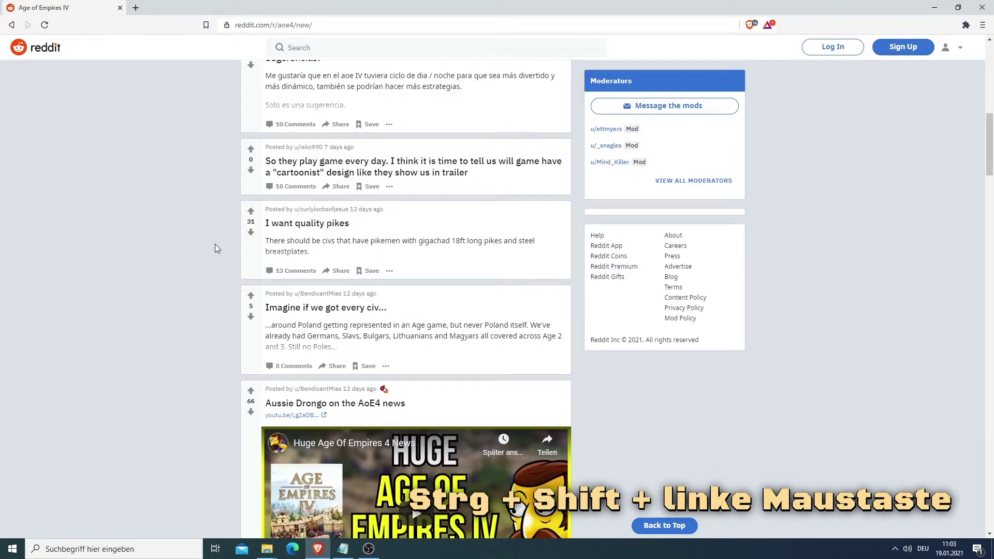
pyautogui.keyDown('ctrl'); pyautogui.keyDown('shift'); pyautogui.click(293, 228); pyautogui.keyUp('shift'); pyautogui.keyUp('ctrl')
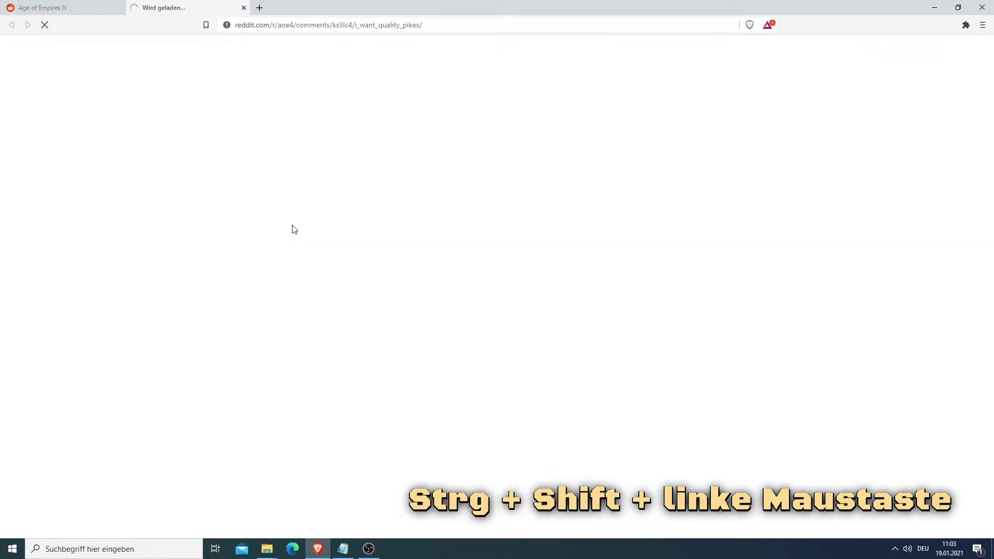
pyautogui.scroll(-2, 293, 229)
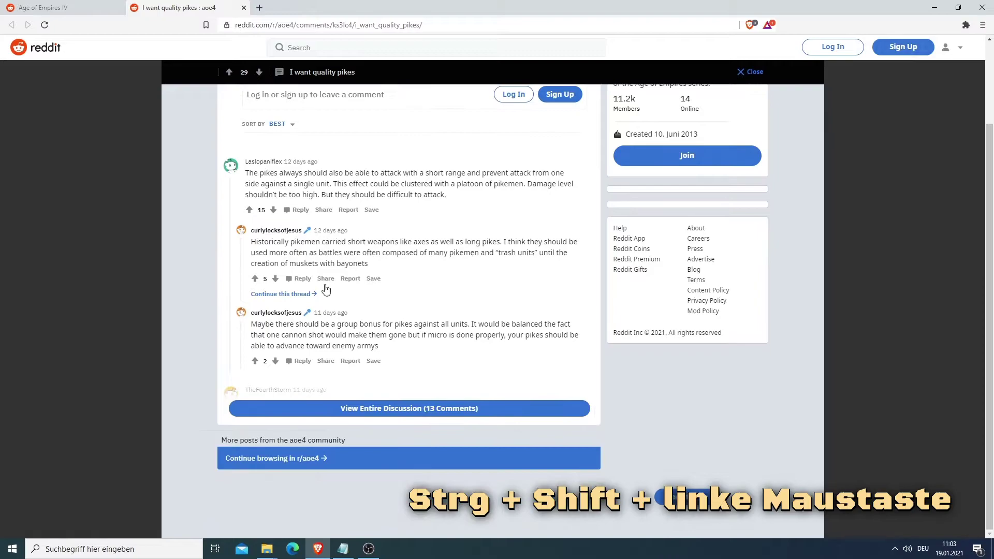
pyautogui.scroll(2, 248, 181)
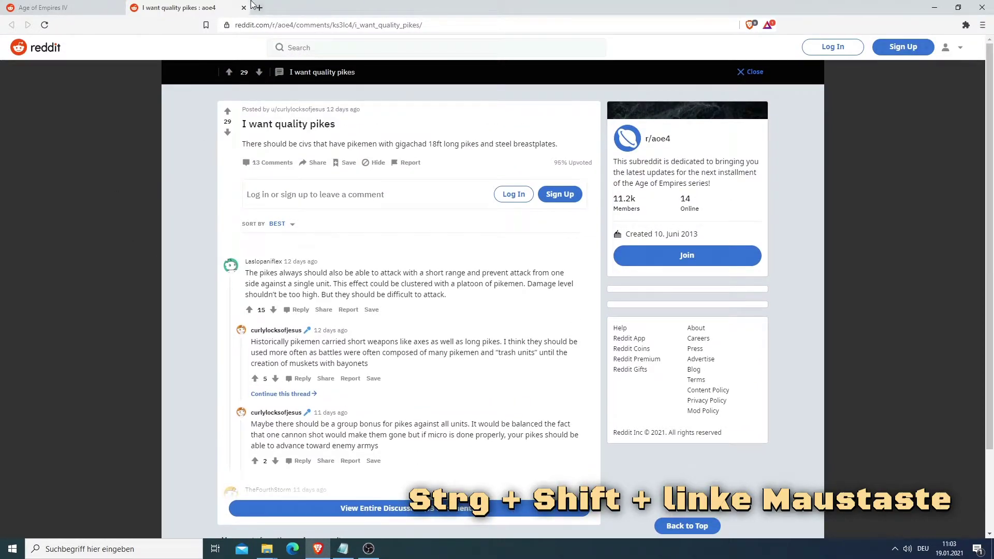
pyautogui.click(243, 8)
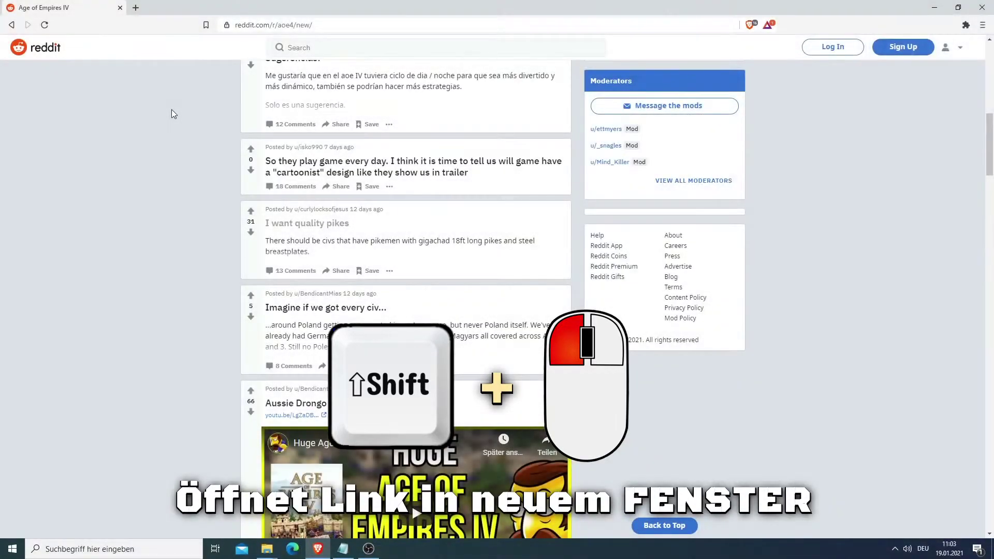
pyautogui.scroll(-2, 173, 114)
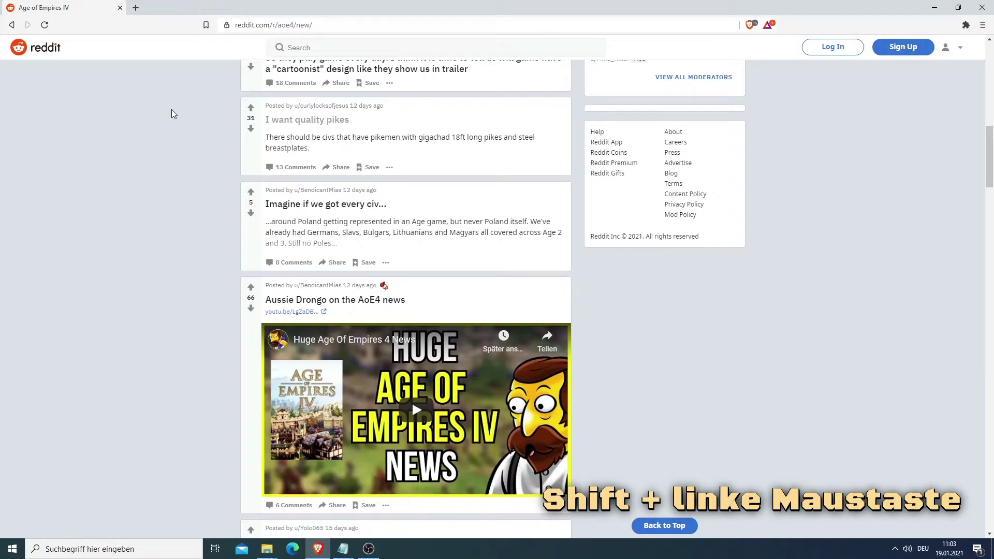
pyautogui.keyDown('shift'); pyautogui.click(315, 205); pyautogui.keyUp('shift')
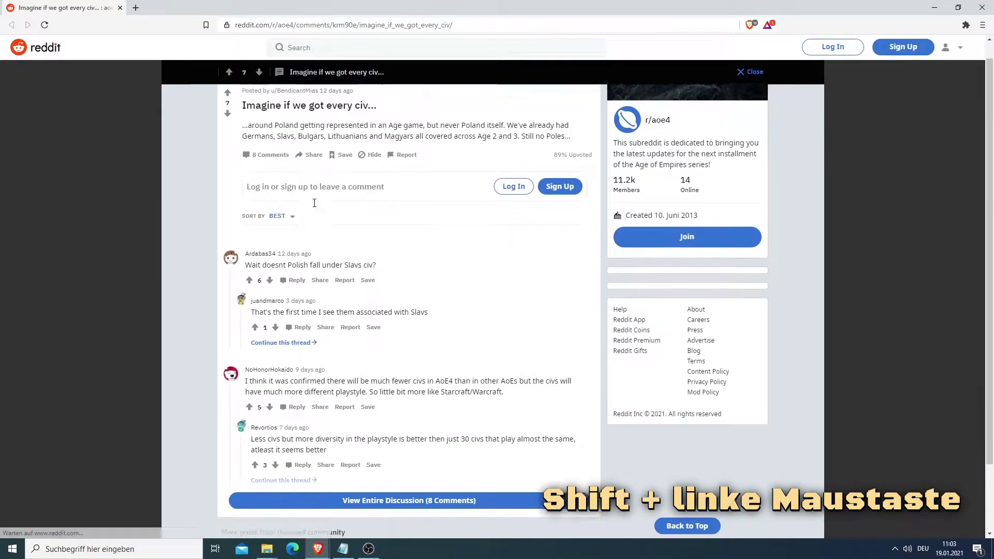
pyautogui.click(119, 8)
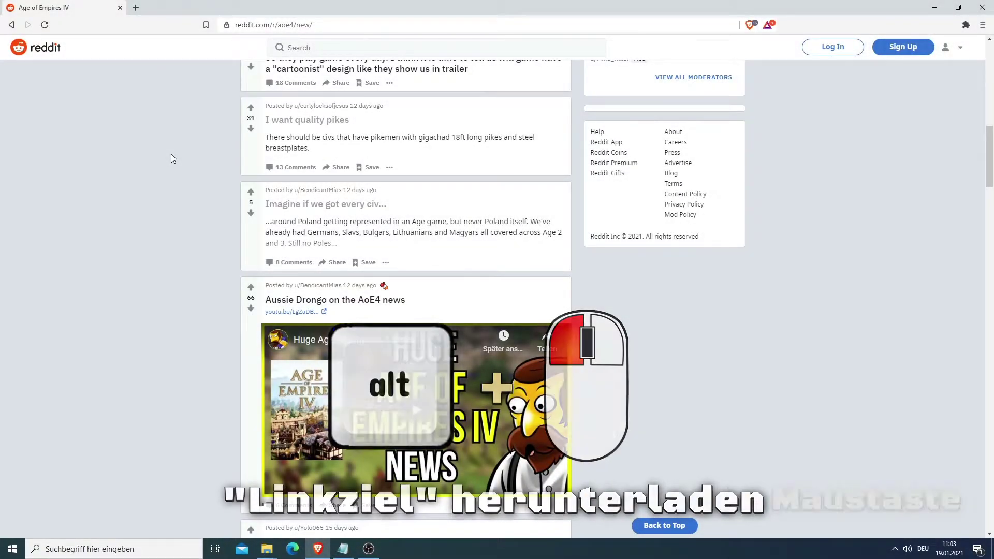
# Save the Cavalry Archers in AoE4 post's linked page as Download.htm.
pyautogui.scroll(-10, 171, 154)
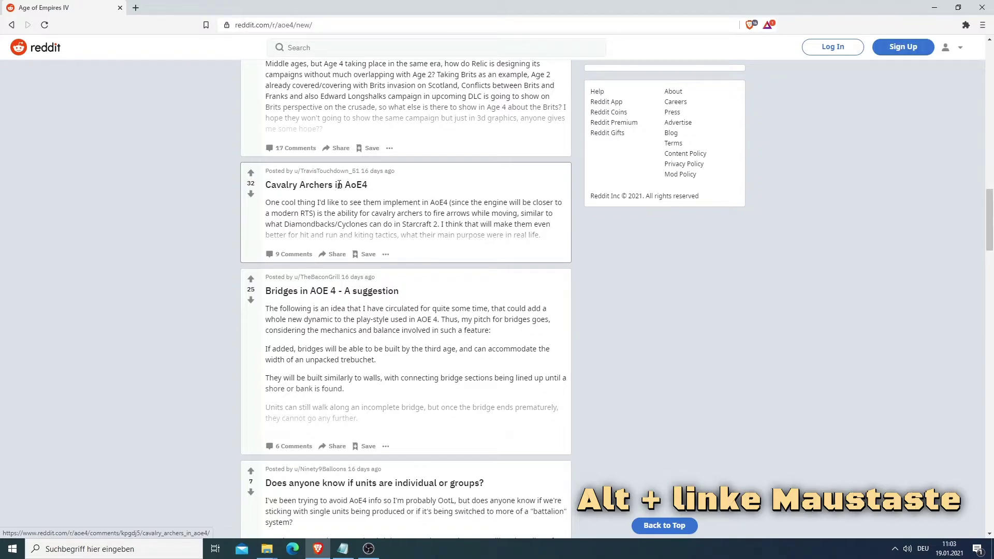
pyautogui.keyDown('alt'); pyautogui.click(320, 185); pyautogui.keyUp('alt')
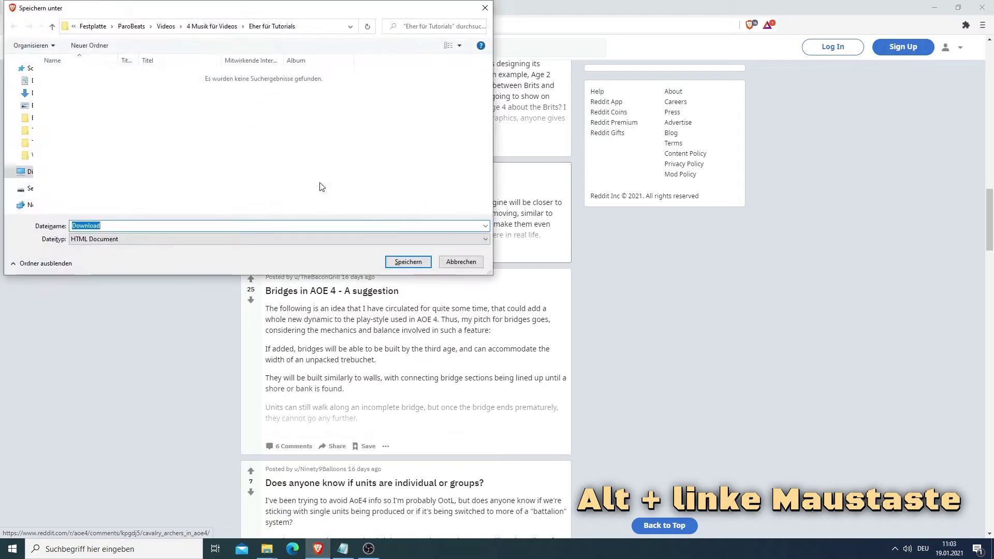
pyautogui.click(409, 262)
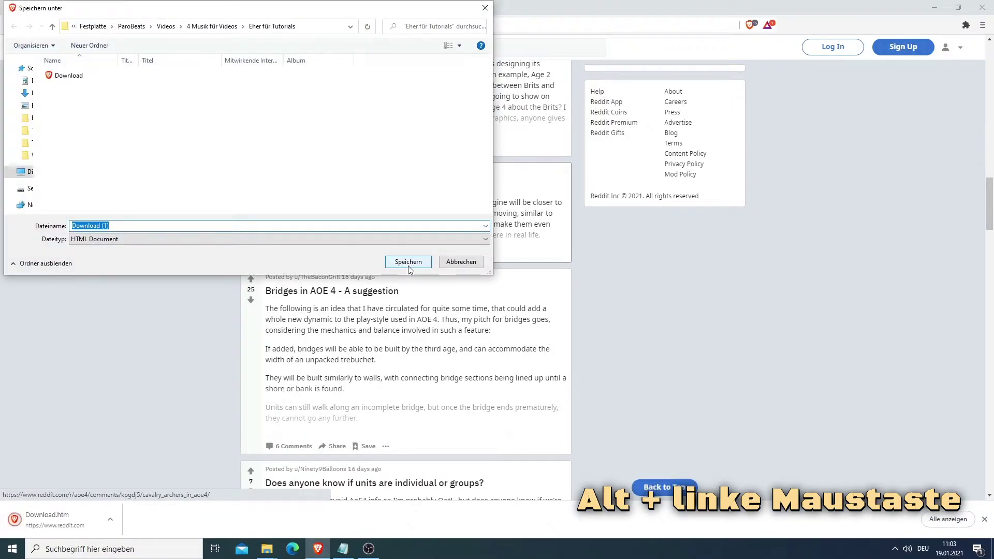
pyautogui.click(408, 264)
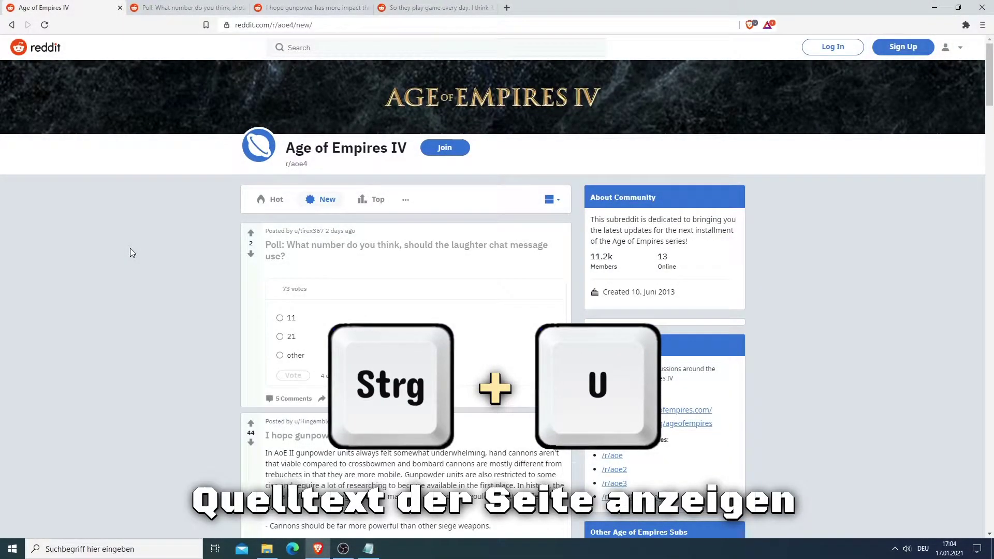
pyautogui.hotkey('ctrl', 'u')
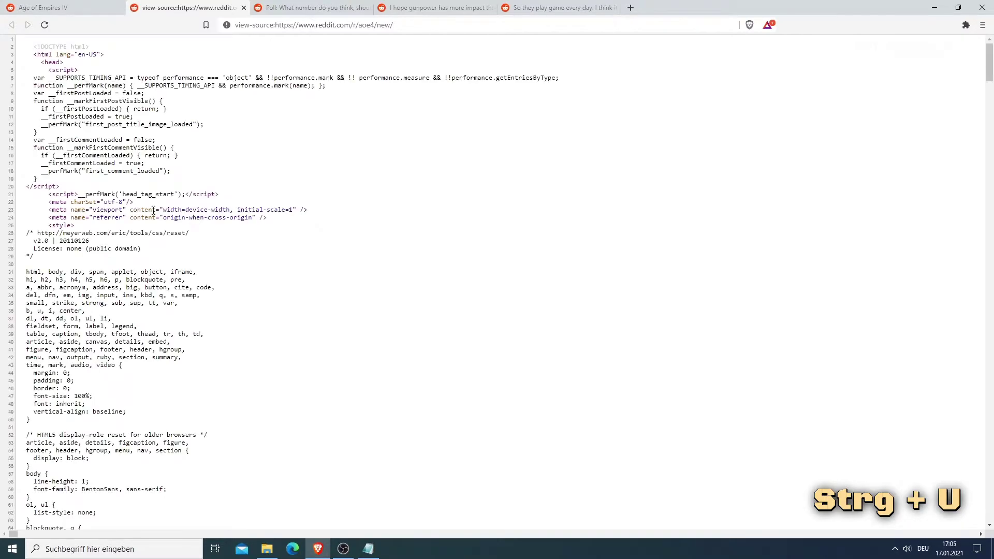
pyautogui.scroll(-3, 104, 94)
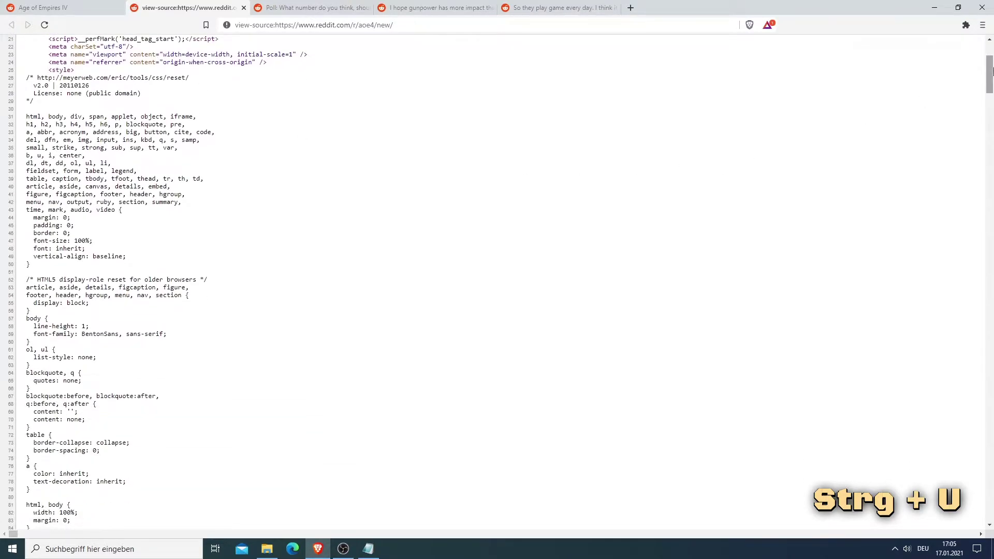
pyautogui.moveTo(987, 58)
pyautogui.mouseDown()
pyautogui.moveTo(988, 337)
pyautogui.moveTo(988, 57)
pyautogui.mouseUp()
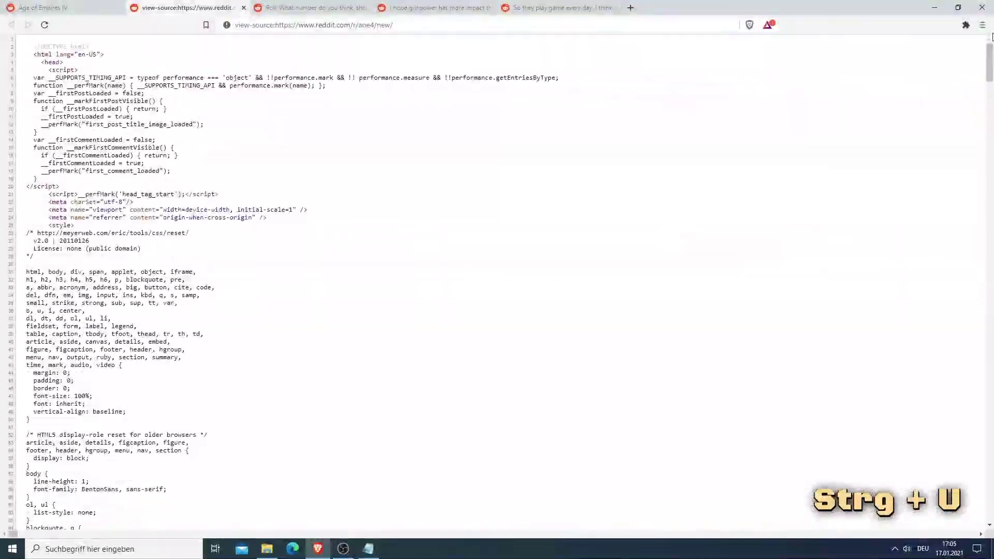
pyautogui.click(78, 8)
pyautogui.middleClick(134, 7)
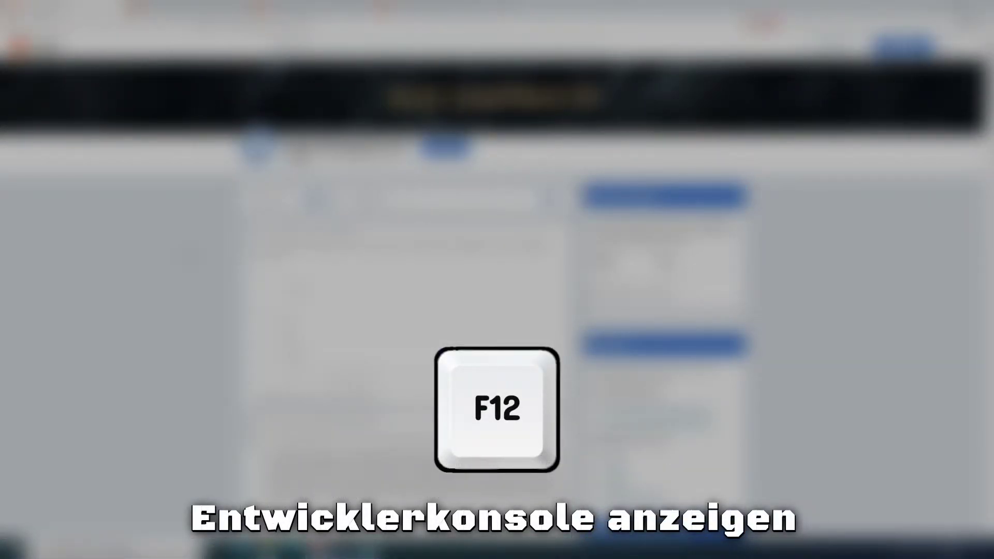
# Inspect the Computed, Layout and Styles panels, then reload the page in a 400×886 mobile viewport.
pyautogui.press('F12')
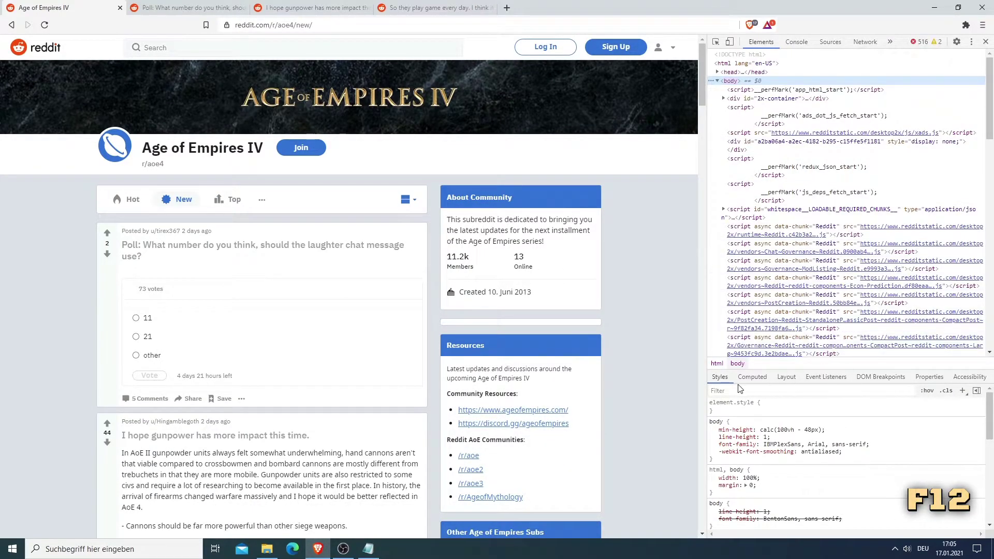
pyautogui.click(750, 377)
pyautogui.click(787, 377)
pyautogui.scroll(-2, 810, 429)
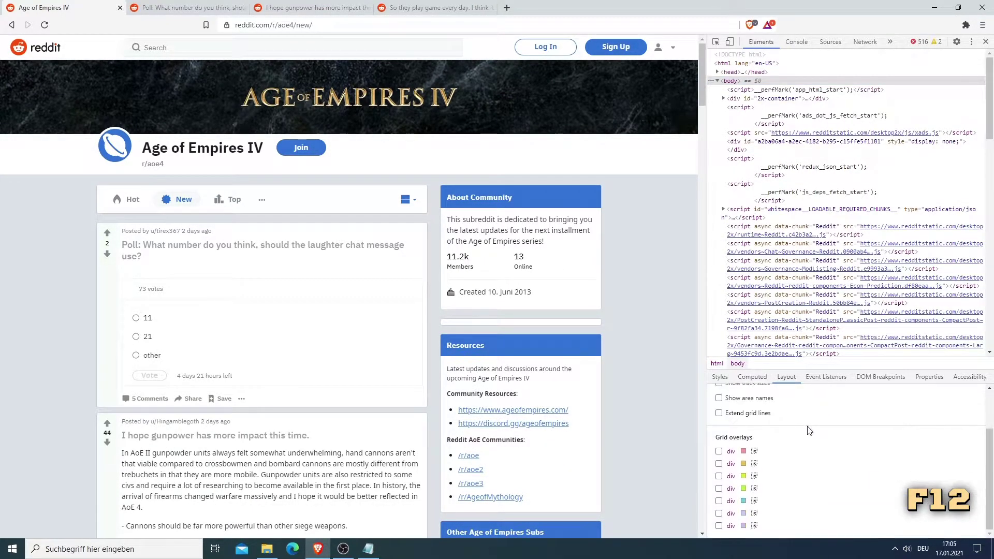
pyautogui.click(720, 377)
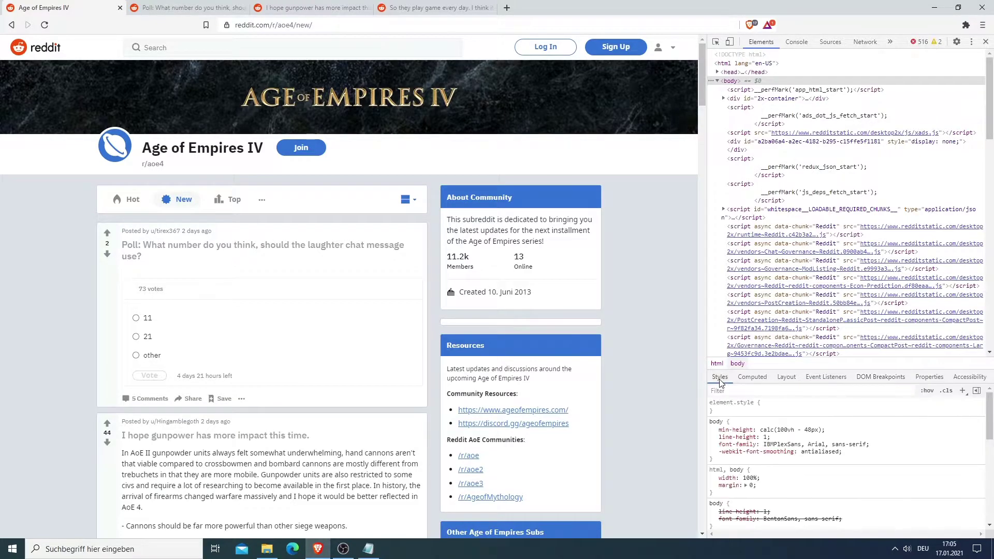
pyautogui.click(729, 42)
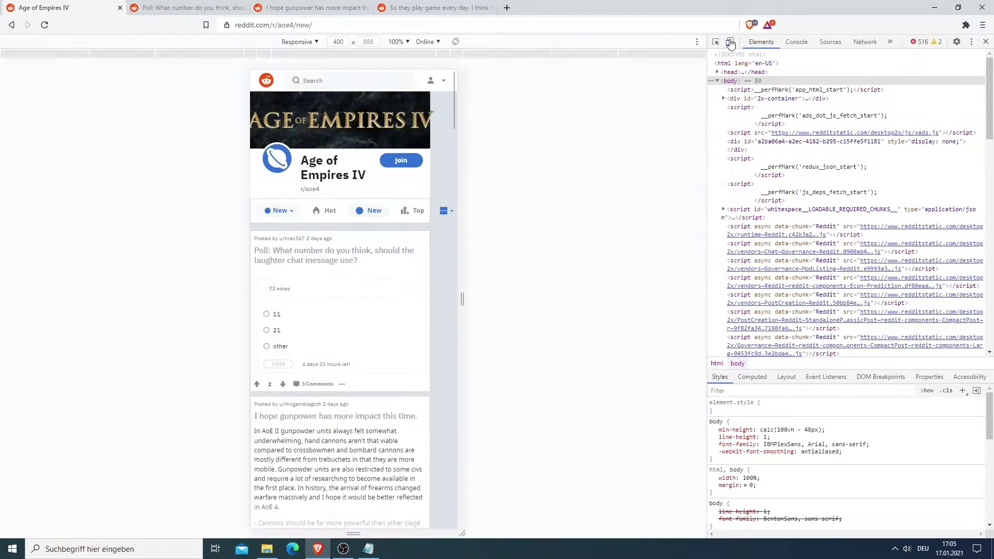
pyautogui.click(44, 25)
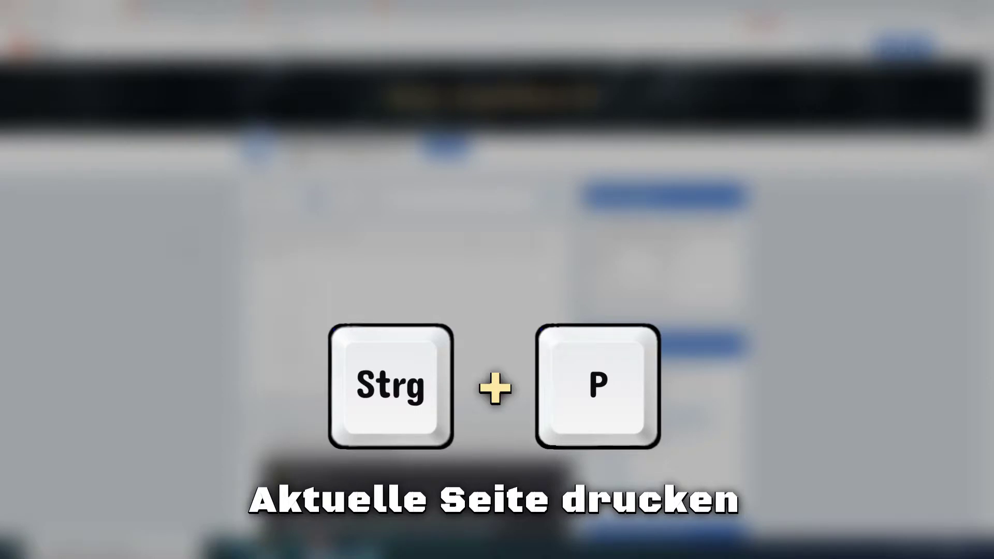
pyautogui.hotkey('ctrl', 'p')
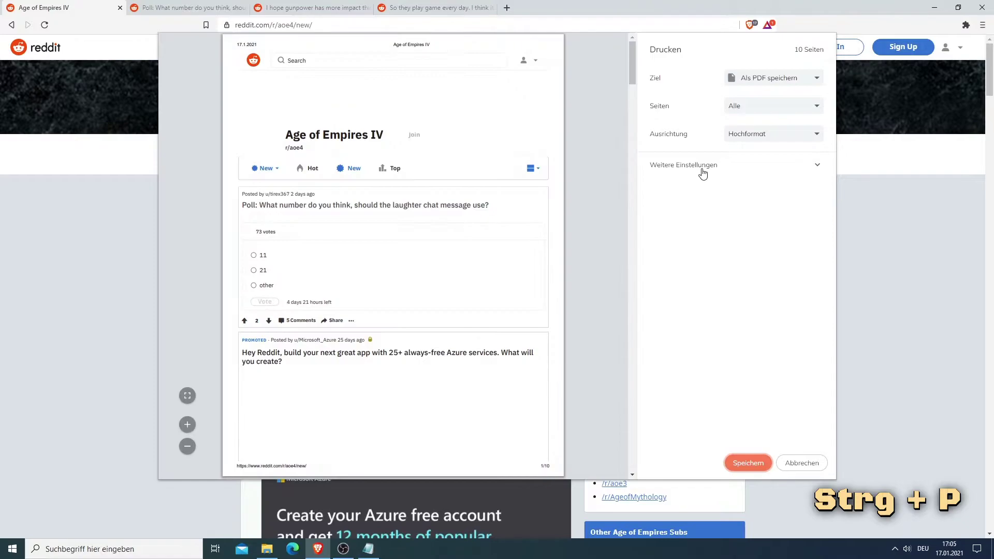
pyautogui.click(703, 171)
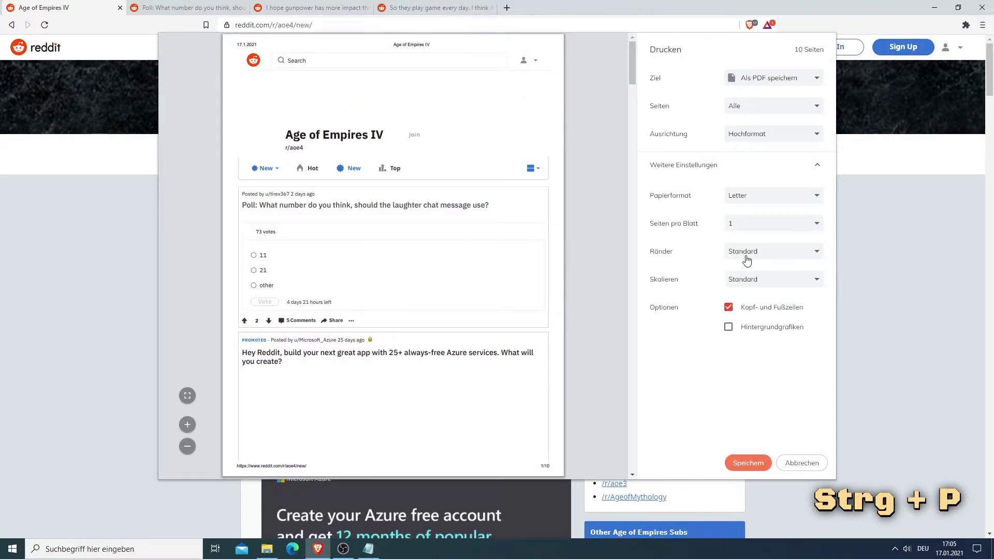
pyautogui.click(769, 224)
pyautogui.click(765, 255)
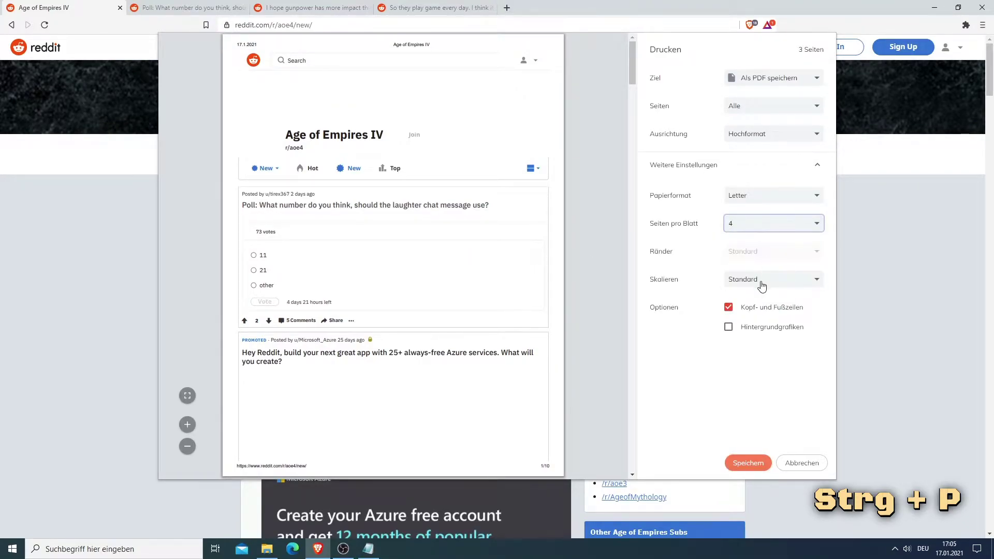
pyautogui.click(762, 282)
pyautogui.click(757, 302)
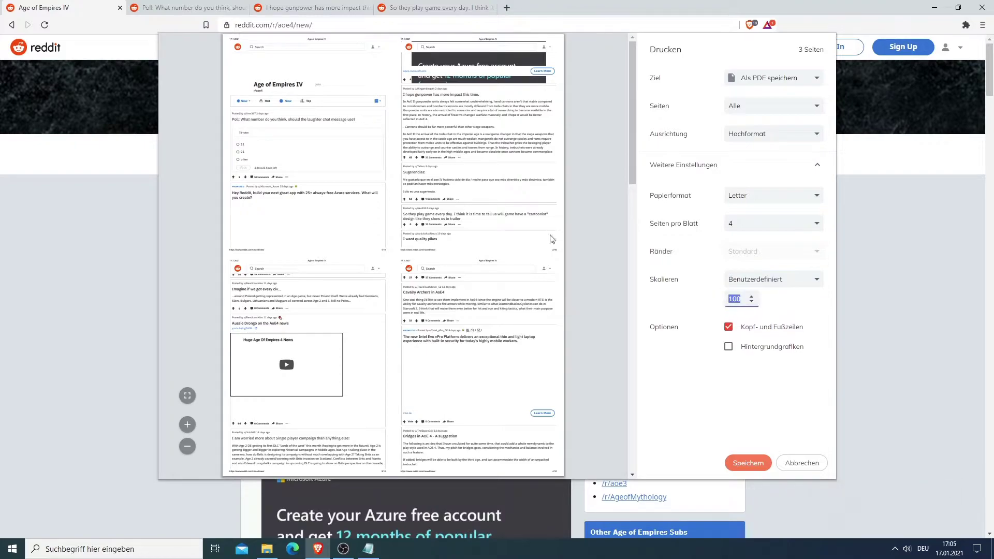
pyautogui.moveTo(631, 122)
pyautogui.mouseDown()
pyautogui.moveTo(646, 225)
pyautogui.moveTo(631, 114)
pyautogui.mouseUp()
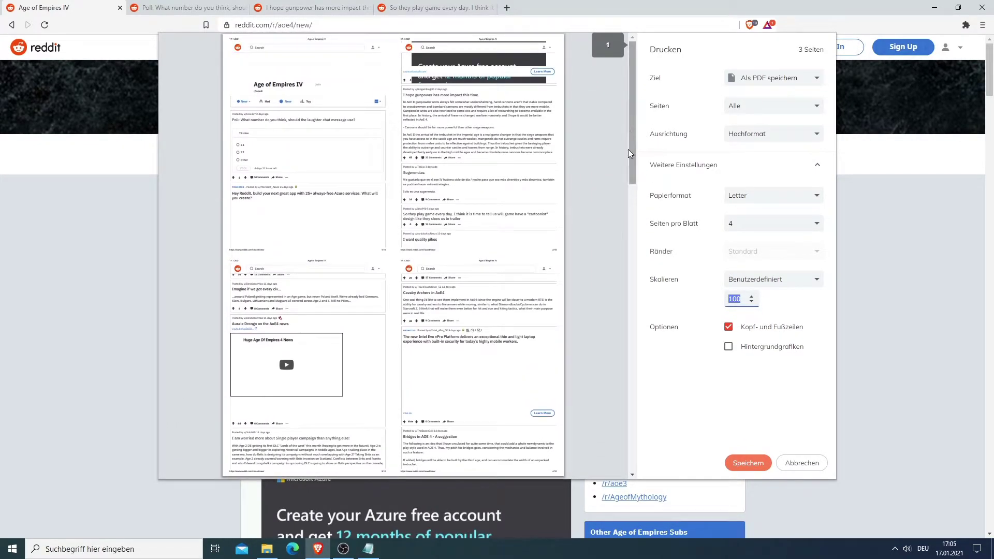
pyautogui.click(744, 464)
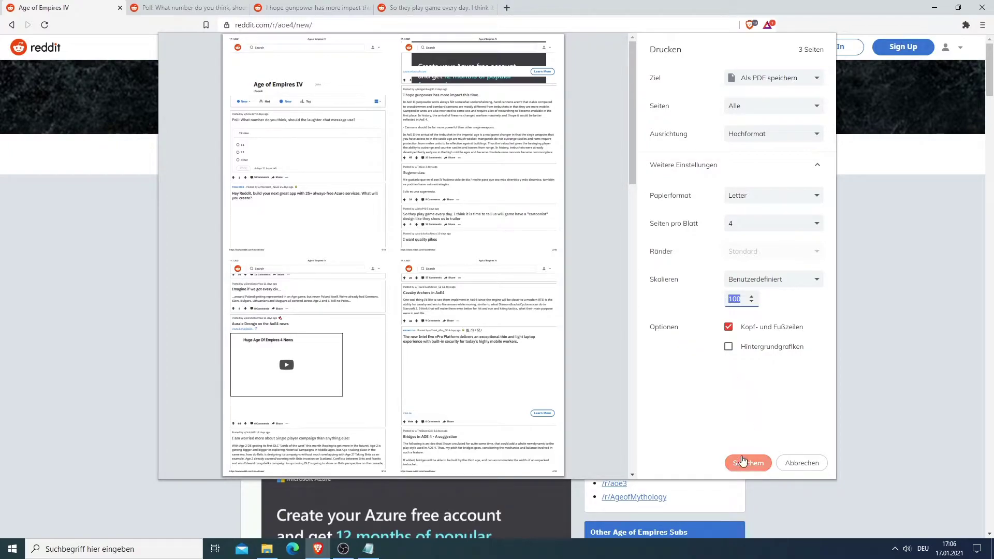
pyautogui.click(801, 464)
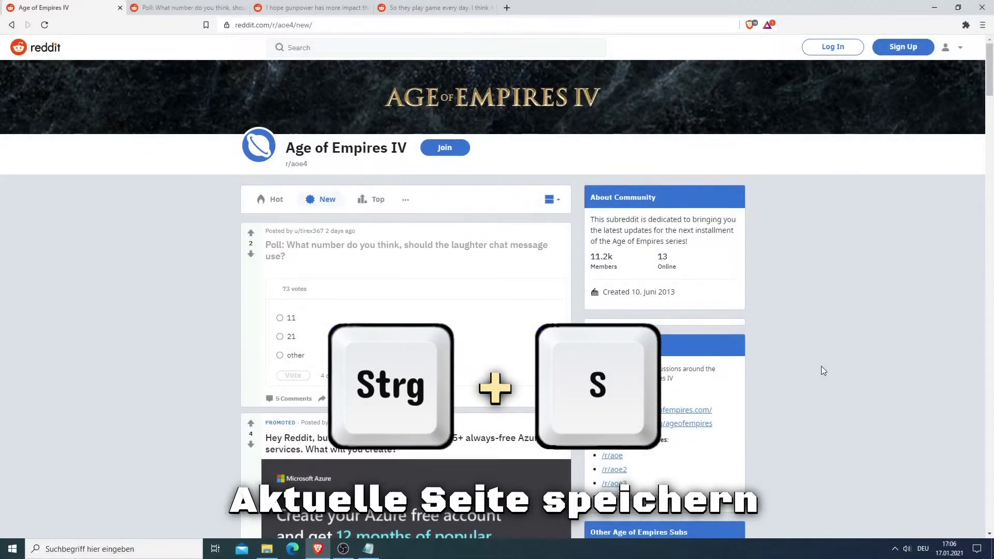
# Save the r/aoe4 page as a complete webpage named 'Age of Empires IV auf Reddit'.
pyautogui.hotkey('ctrl', 's')
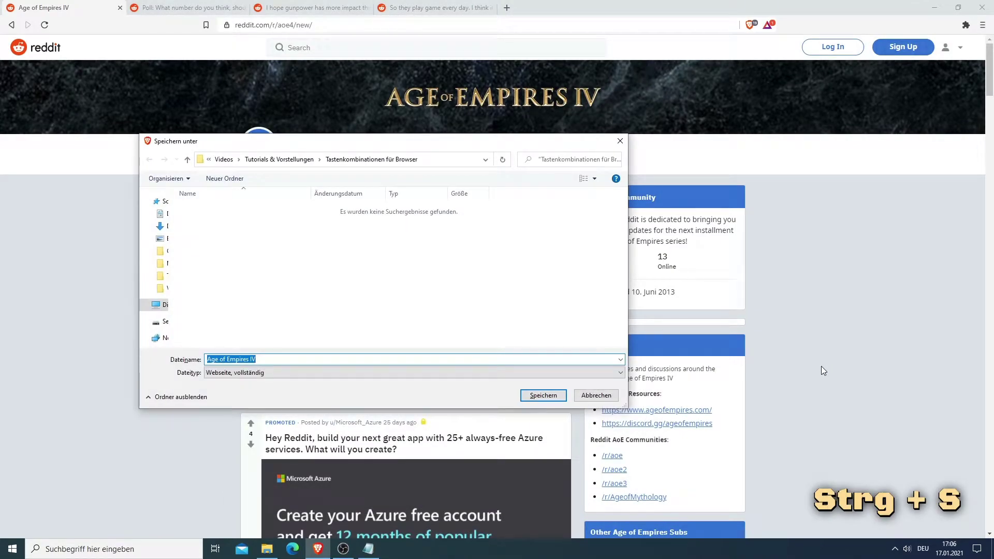
pyautogui.click(311, 362)
pyautogui.write('uf R')
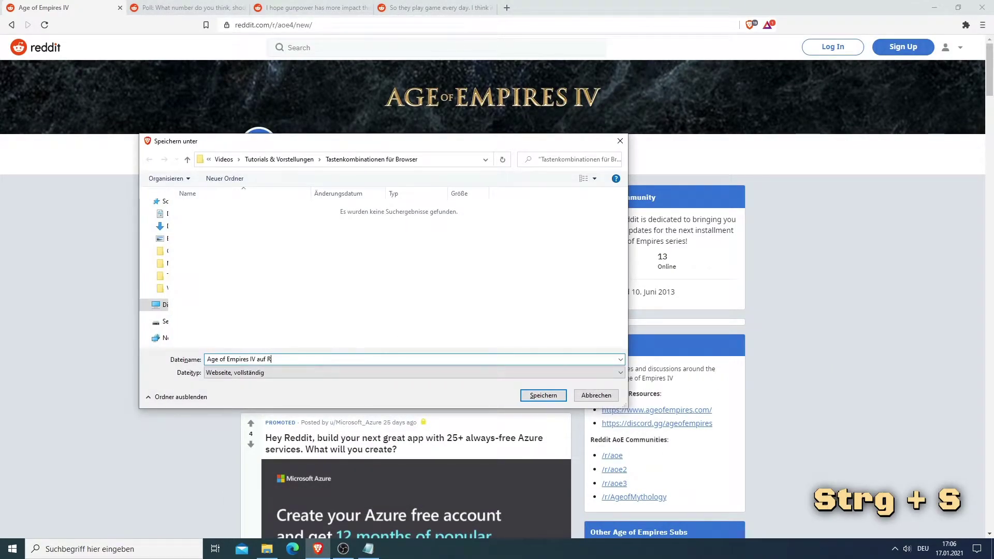
pyautogui.write('eddit')
pyautogui.click(539, 397)
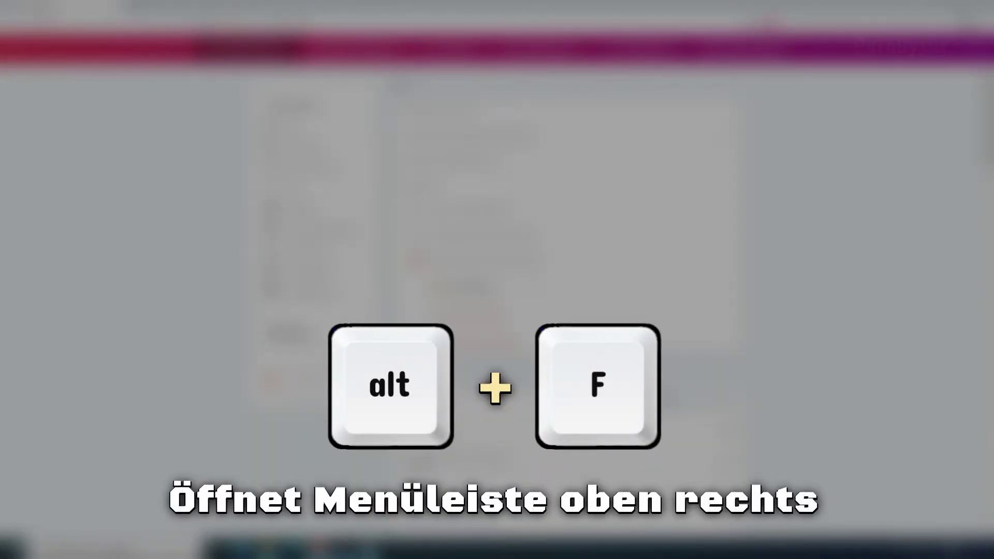
# Open the Brave main menu with Alt+F and move down and back up through its entries.
pyautogui.hotkey('alt', 'f')
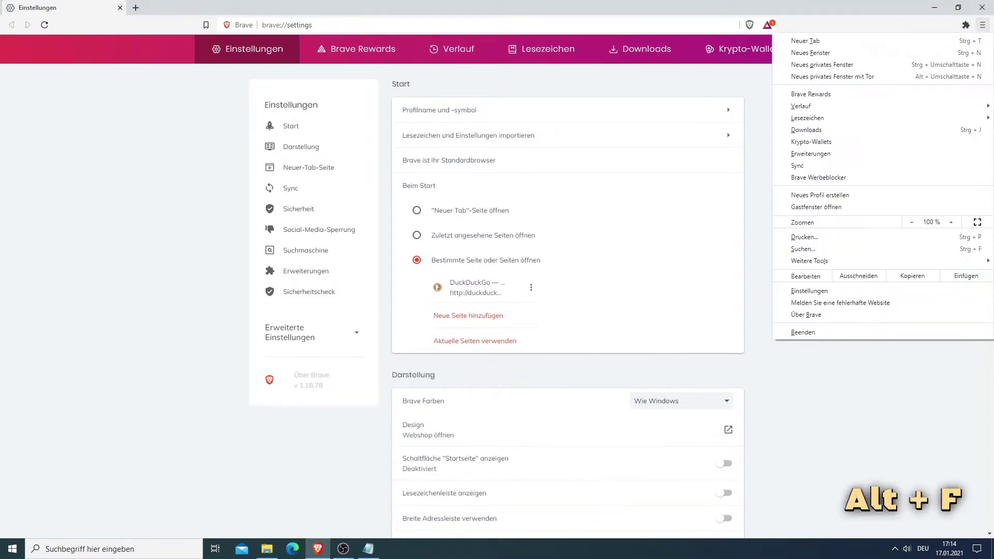
pyautogui.press('Down')
pyautogui.press('Down')
pyautogui.press('Down')
pyautogui.press('Down')
pyautogui.press('Down')
pyautogui.press('Down')
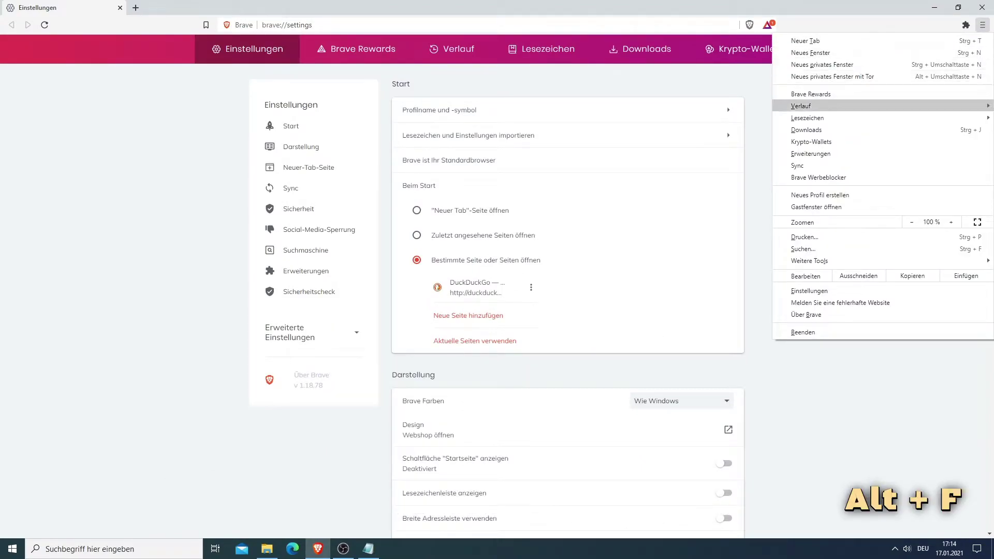
pyautogui.press('Down')
pyautogui.press('Down')
pyautogui.press('Down')
pyautogui.press('Down')
pyautogui.press('Up')
pyautogui.press('Up')
pyautogui.press('Up')
pyautogui.press('Up')
pyautogui.press('Up')
pyautogui.press('Up')
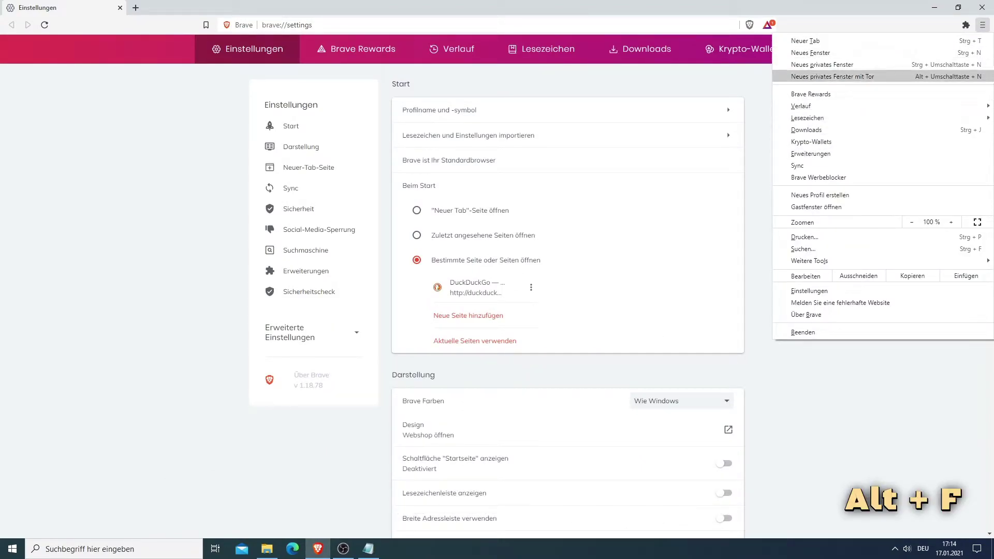
pyautogui.press('Up')
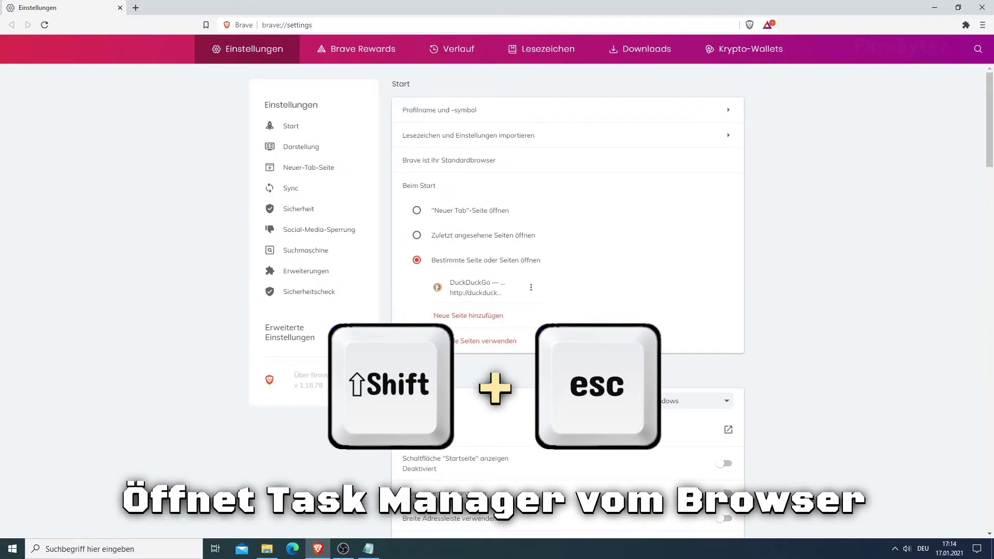
pyautogui.hotkey('shift', 'Escape')
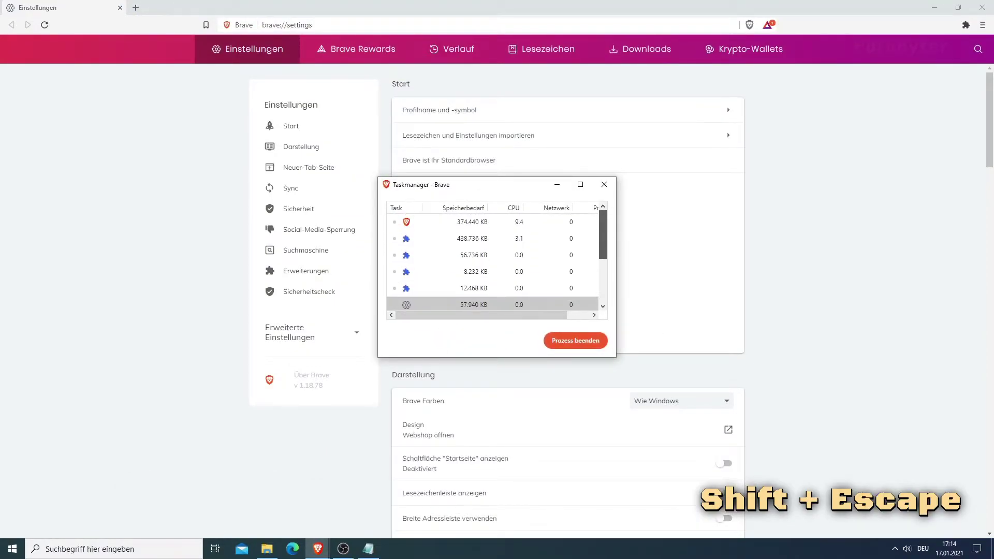
pyautogui.click(603, 184)
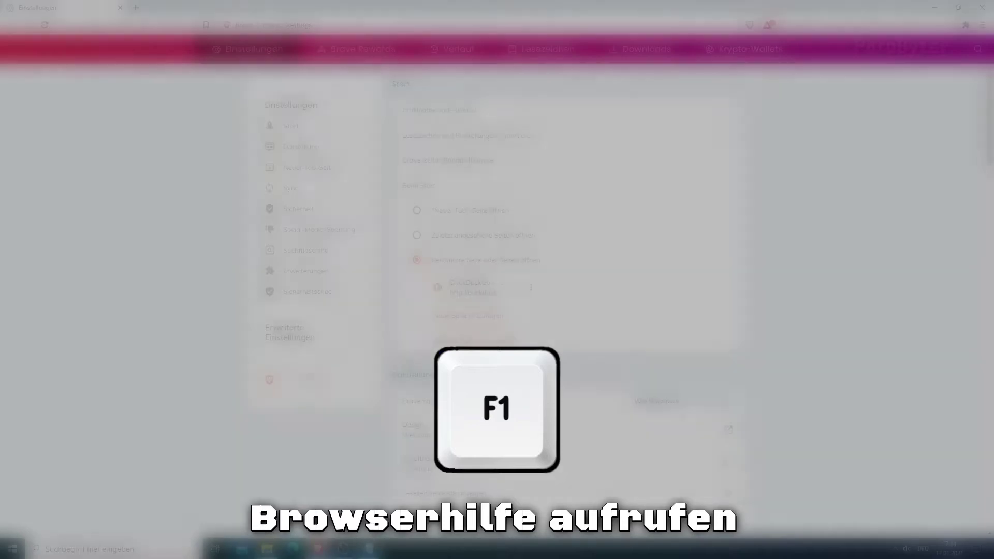
# Open the Brave Help Center in a new tab and scroll through its home page.
pyautogui.press('F1')
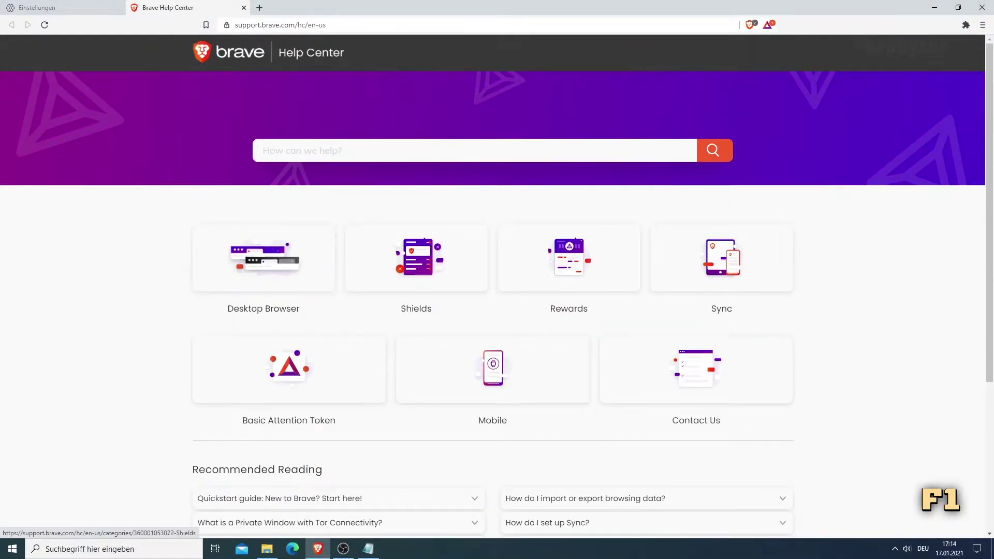
pyautogui.scroll(-2, 416, 171)
pyautogui.scroll(-2, 416, 155)
pyautogui.scroll(3, 416, 155)
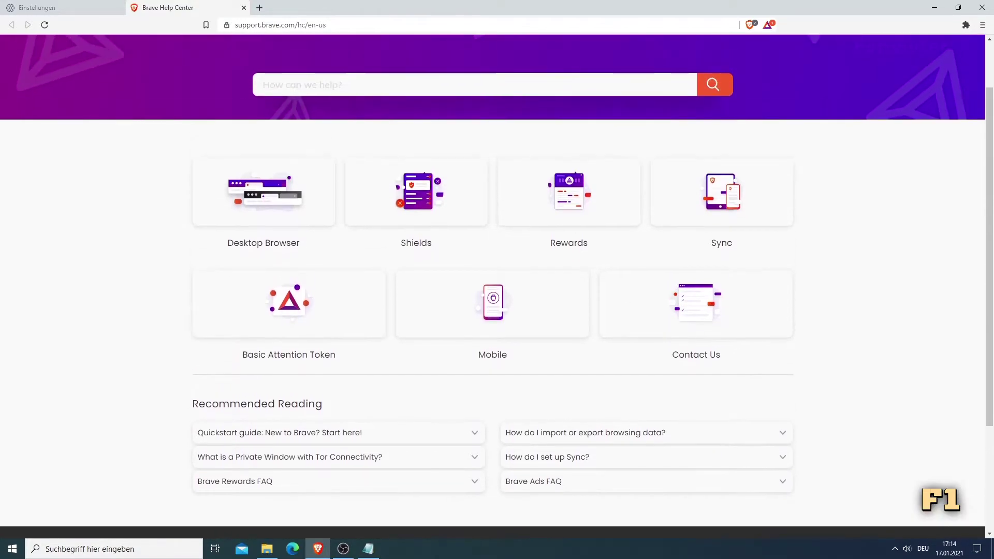
# Browse the Desktop Browser help category, then return to the Help Center home page.
pyautogui.click(263, 194)
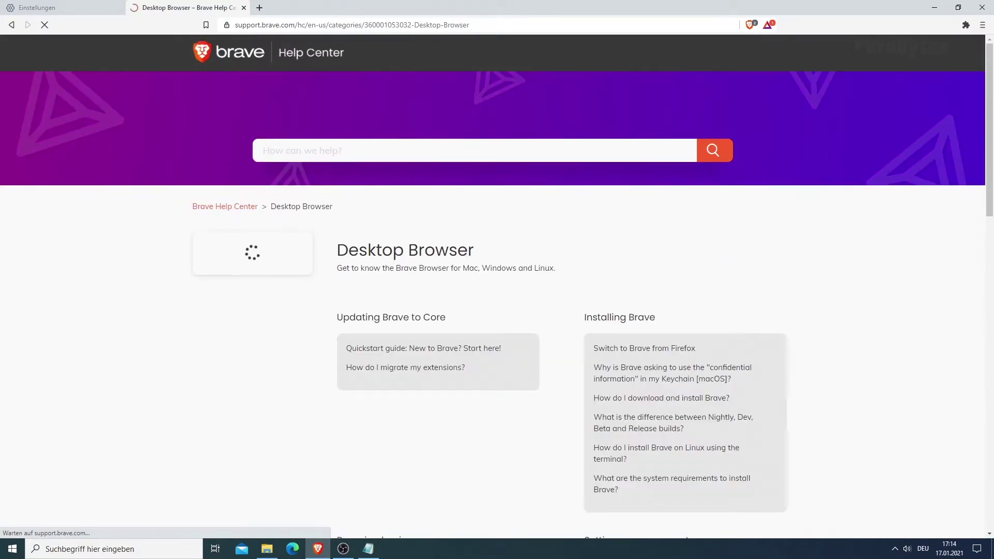
pyautogui.scroll(-5, 497, 285)
pyautogui.scroll(-2, 497, 285)
pyautogui.scroll(-5, 497, 285)
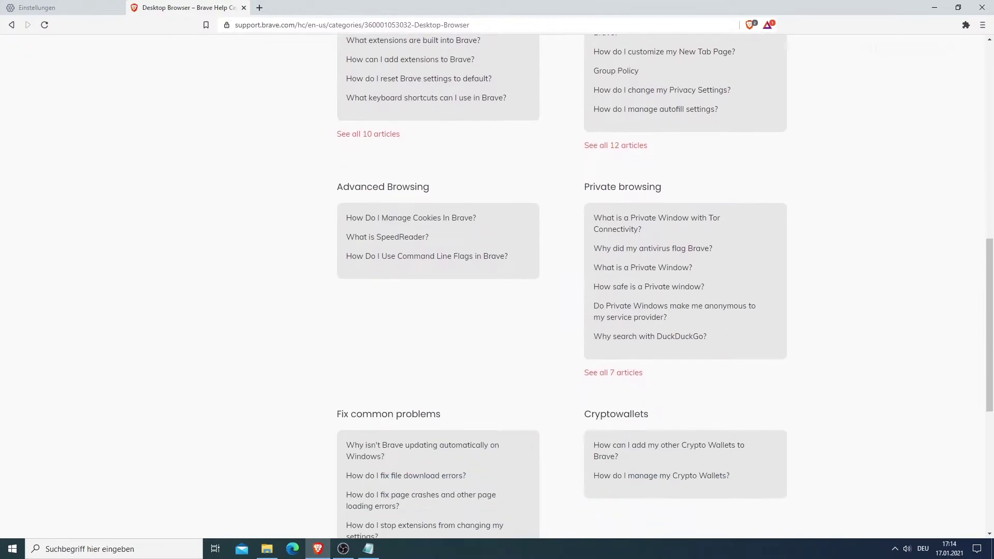
pyautogui.scroll(7, 497, 284)
pyautogui.scroll(4, 497, 285)
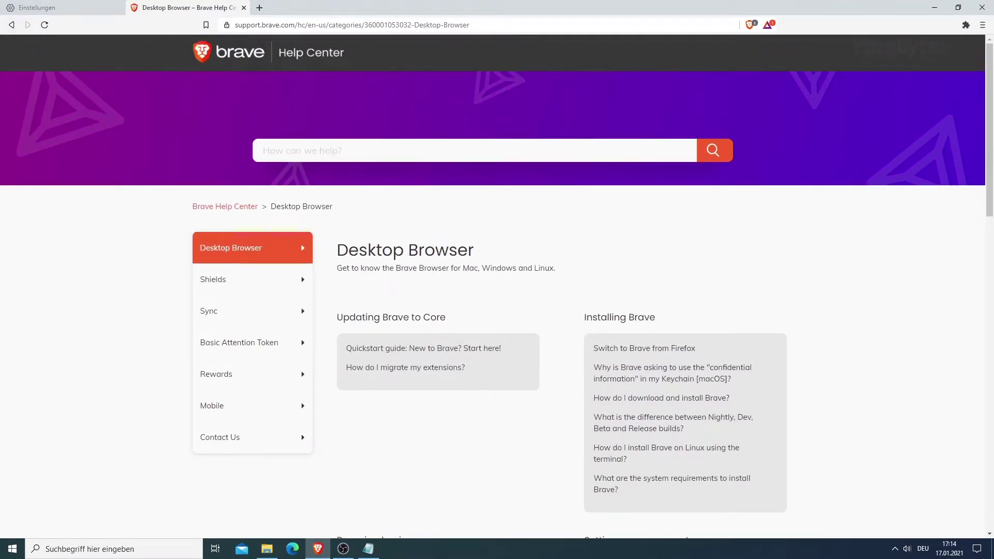
pyautogui.click(11, 25)
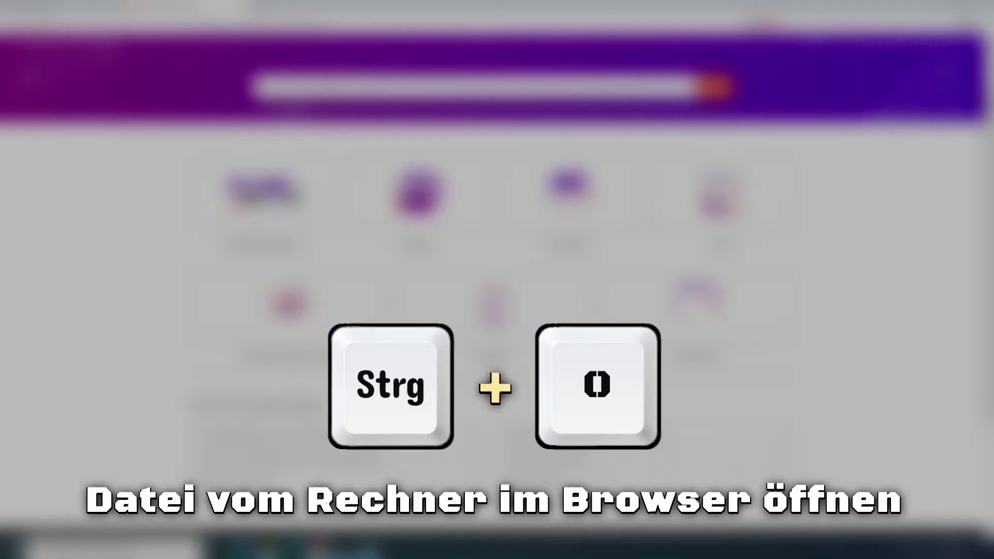
# Open the local image Thumbnail.jpg in the browser from the Öffnen dialog.
pyautogui.hotkey('ctrl', 'o')
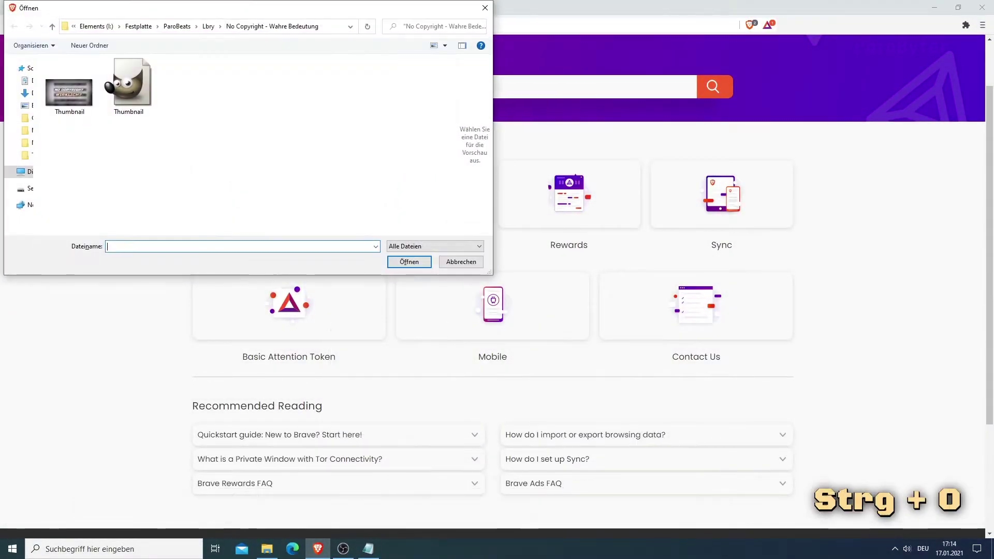
pyautogui.click(70, 87)
pyautogui.press('Return')
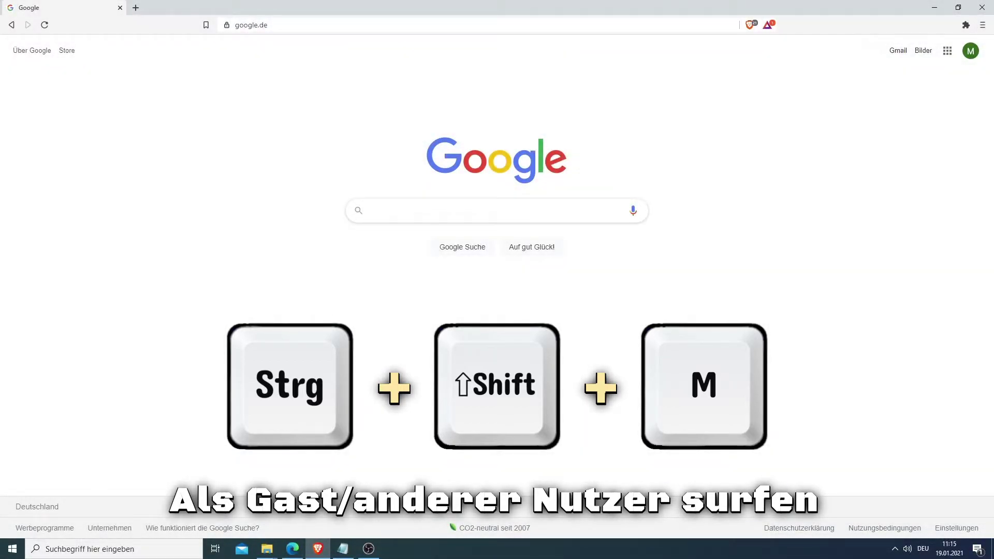
# Open the profile picker and start adding a new profile.
pyautogui.hotkey('ctrl', 'shift', 'm')
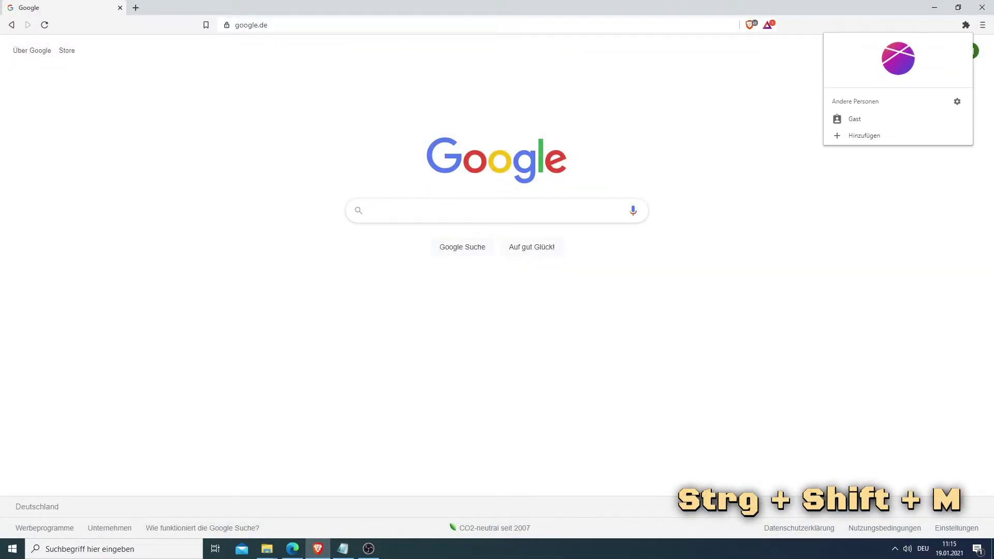
pyautogui.press('Down')
pyautogui.press('Down')
pyautogui.press('Up')
pyautogui.press('Up')
pyautogui.press('Return')
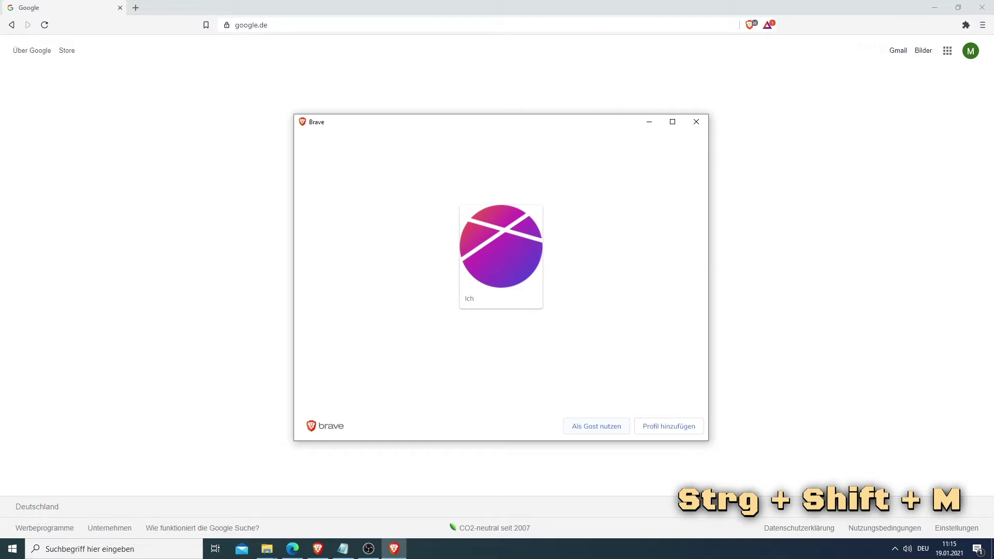
pyautogui.press('Tab')
pyautogui.press('Return')
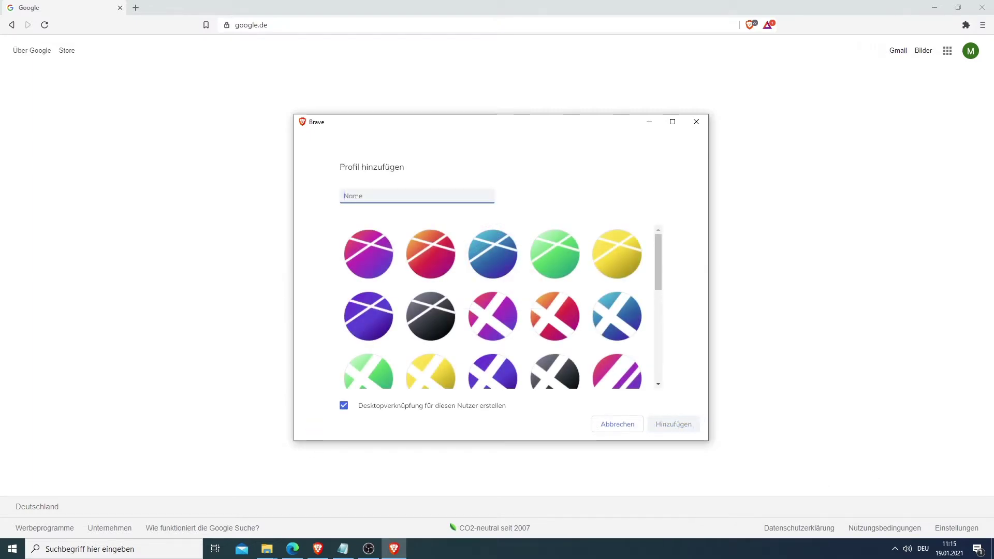
# Enter the new user's full name, pick an avatar and create the profile, then switch to Edge.
pyautogui.write('Günth')
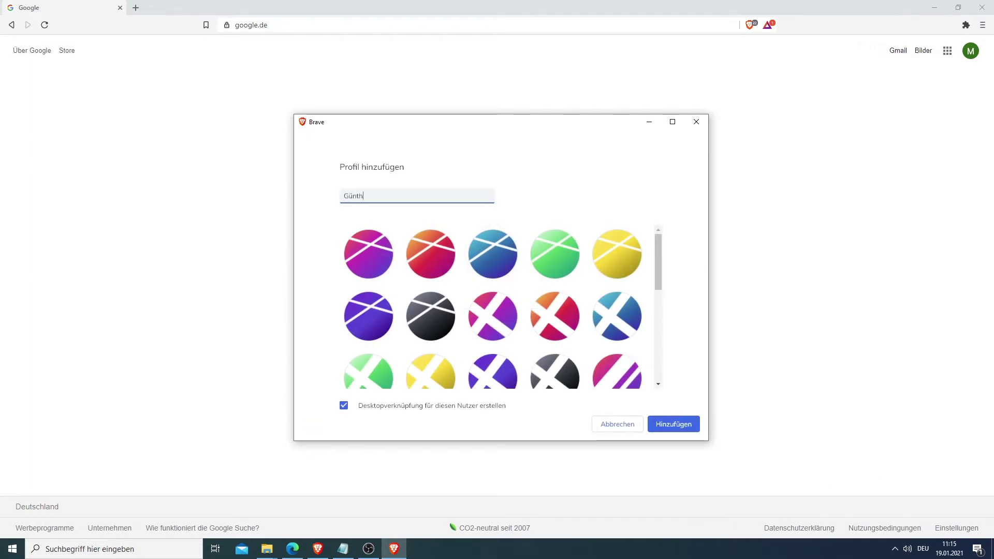
pyautogui.write('er Gohn')
pyautogui.scroll(-1, 492, 307)
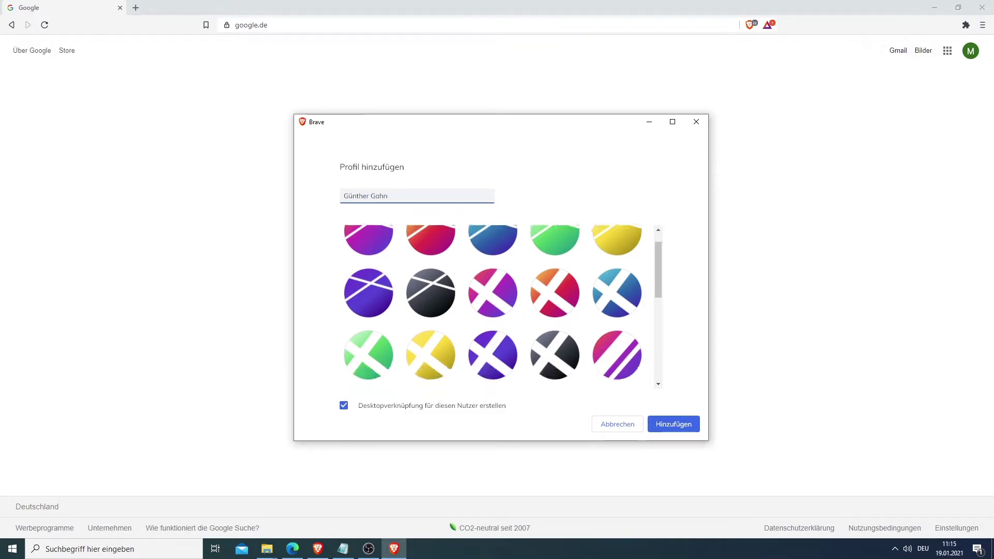
pyautogui.scroll(-5, 493, 306)
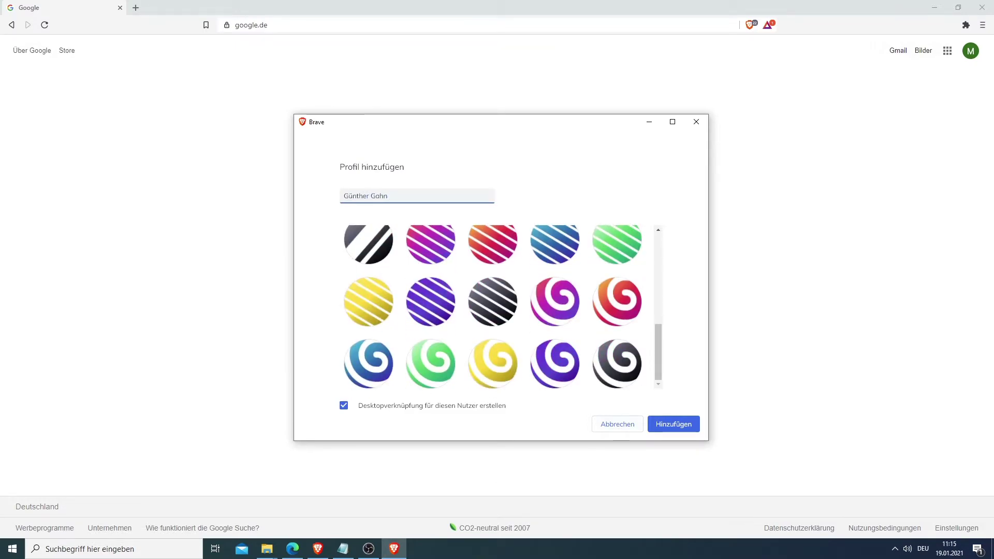
pyautogui.click(674, 424)
pyautogui.click(696, 122)
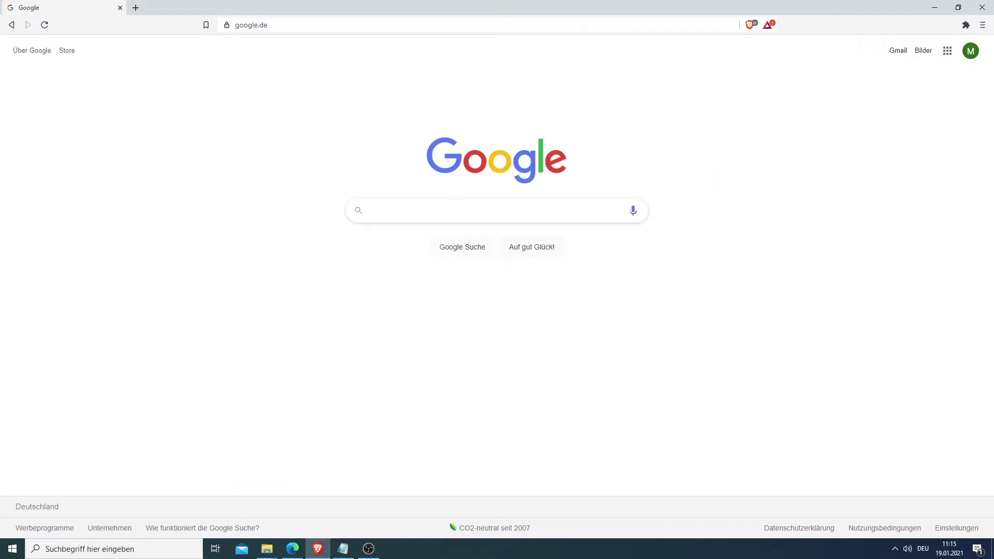
pyautogui.click(293, 549)
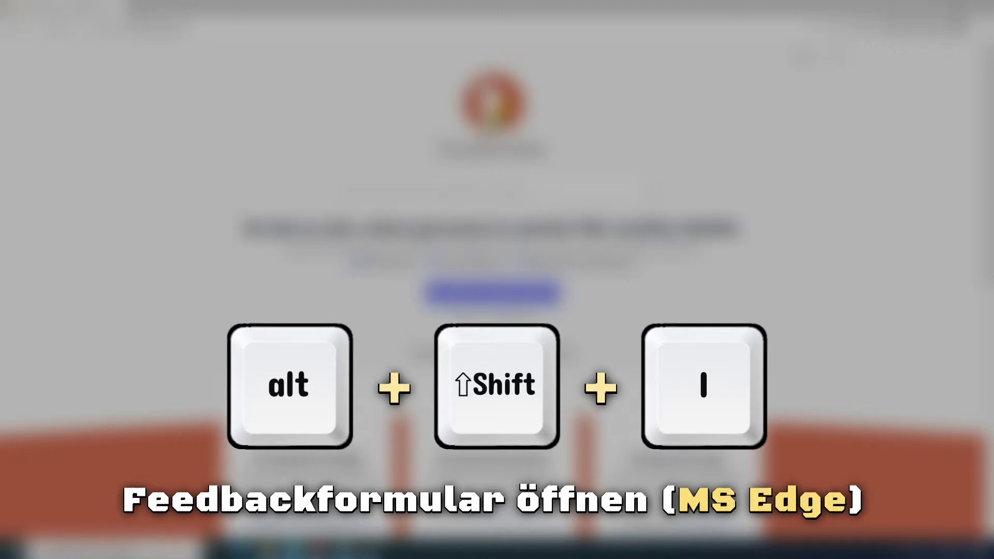
# Write 'Feedback Feedback' in Edge's feedback form, close it unsent, then open the page's context menu.
pyautogui.hotkey('alt', 'shift', 'i')
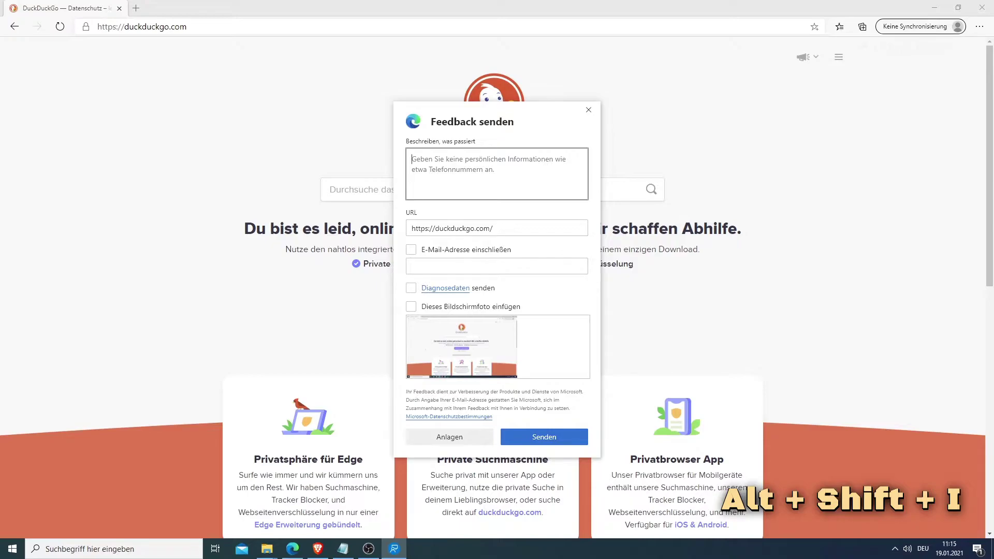
pyautogui.write('Feedback')
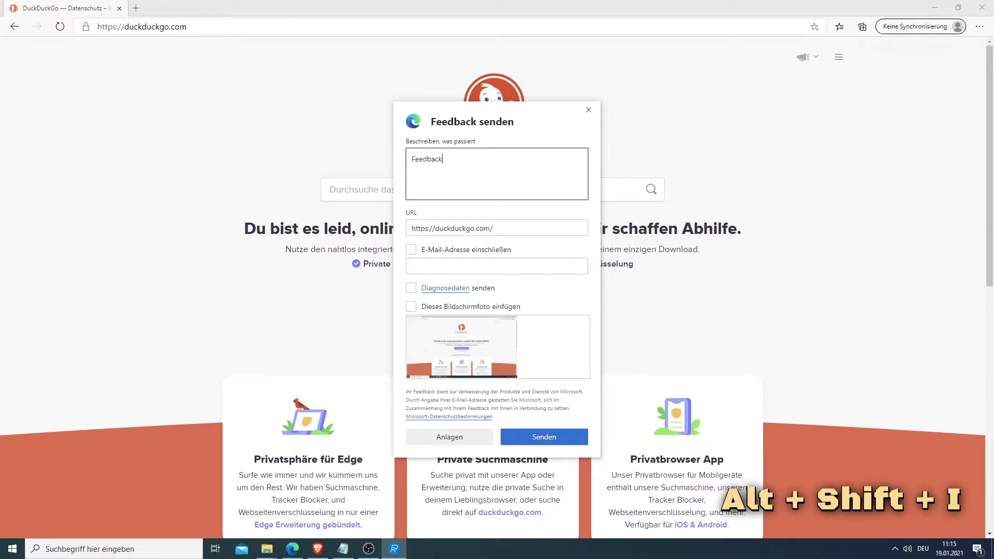
pyautogui.write(' Feedba')
pyautogui.write('ck')
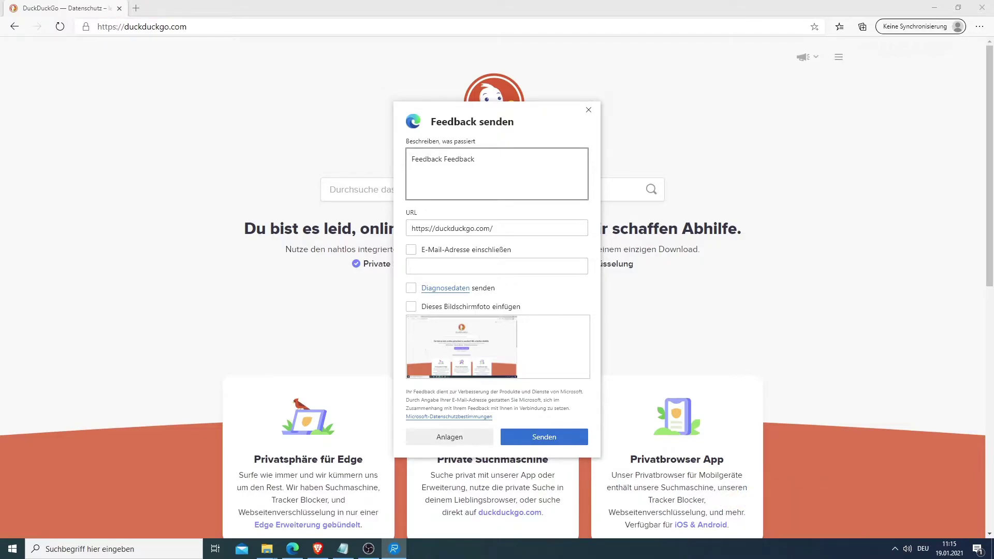
pyautogui.press('Escape')
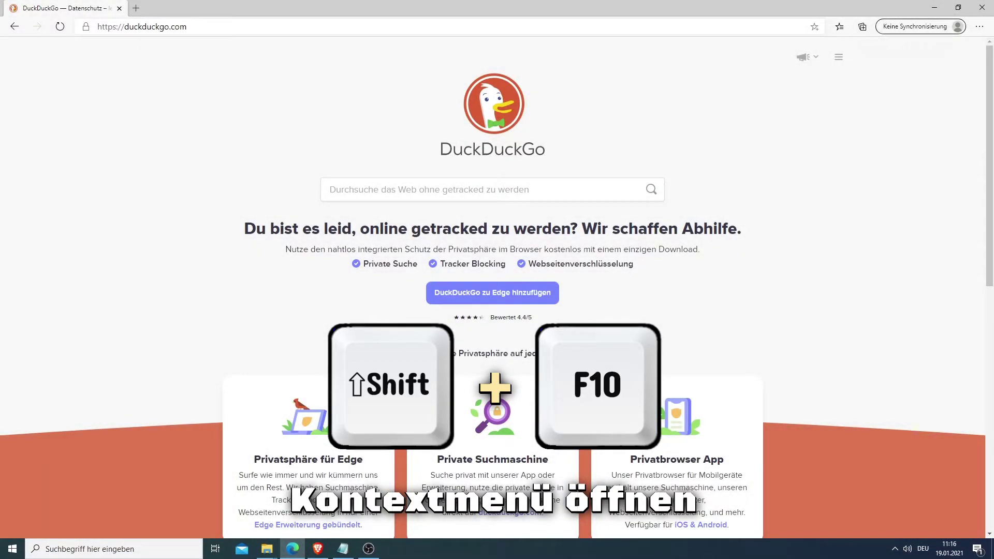
pyautogui.hotkey('shift', 'F10')
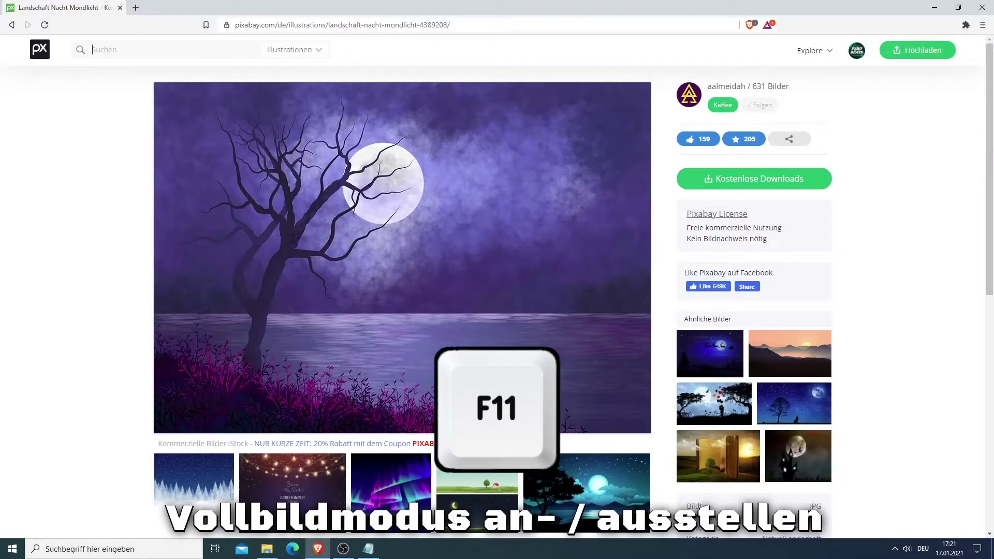
# Toggle fullscreen mode on and off twice with F11.
pyautogui.press('F11')
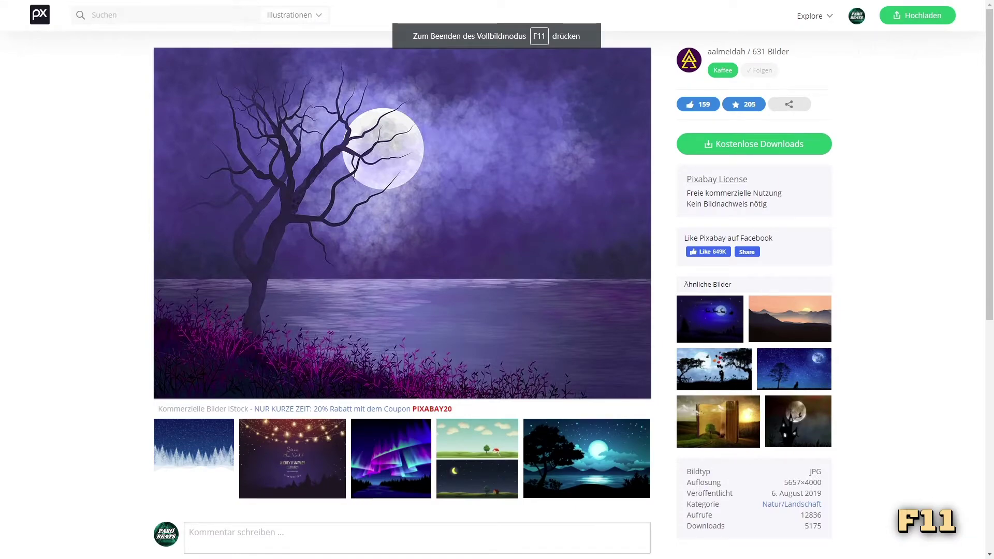
pyautogui.press('F11')
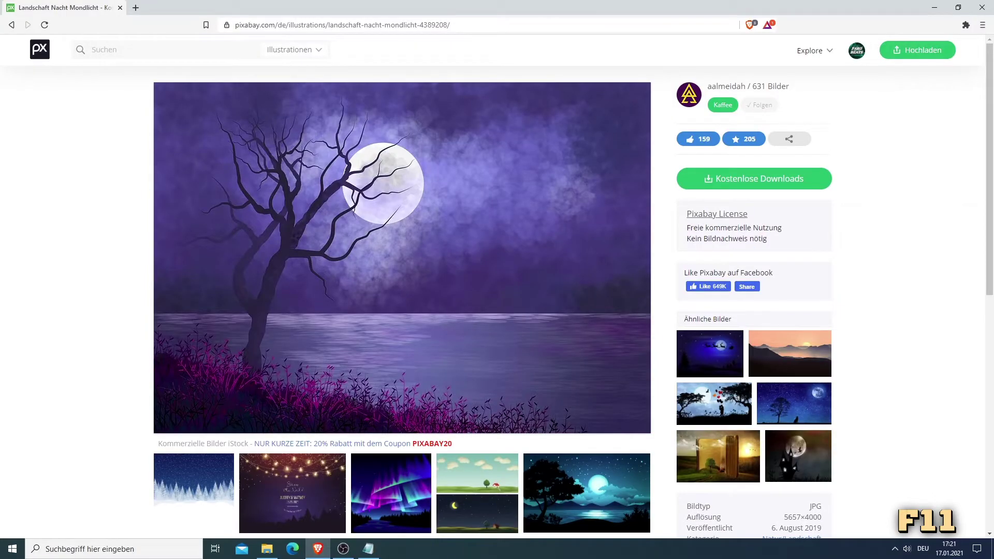
pyautogui.press('F11')
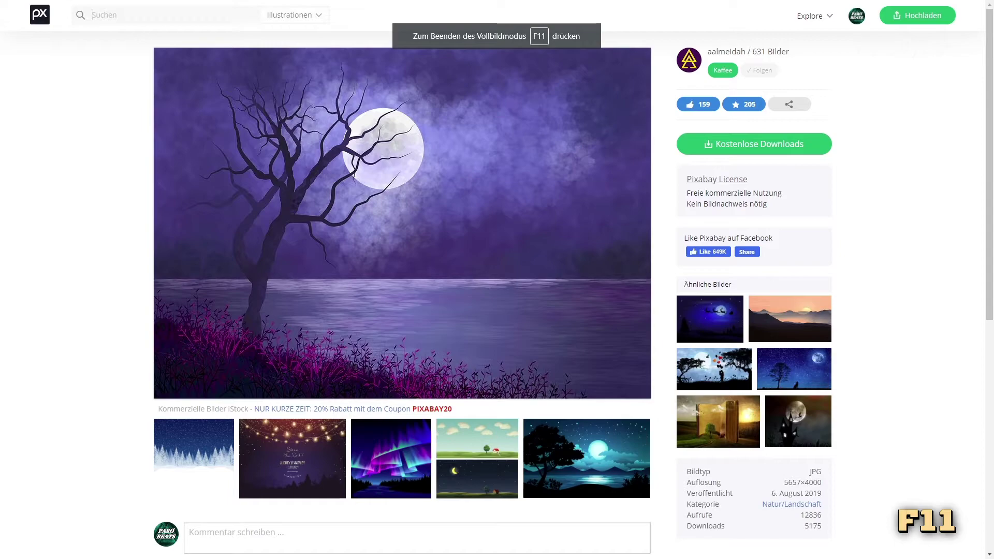
pyautogui.press('F11')
pyautogui.press('F11')
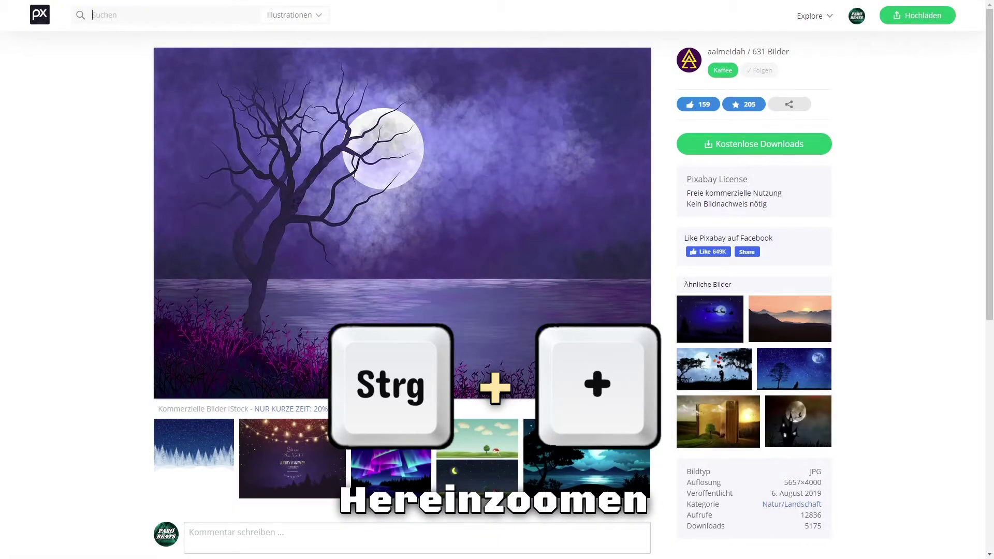
# Zoom the page in to 175 %, out to 33 %, then reset it to 100 %.
pyautogui.hotkey('ctrl', '+')
pyautogui.hotkey('ctrl', '+')
pyautogui.hotkey('ctrl', '+')
pyautogui.hotkey('ctrl', '+')
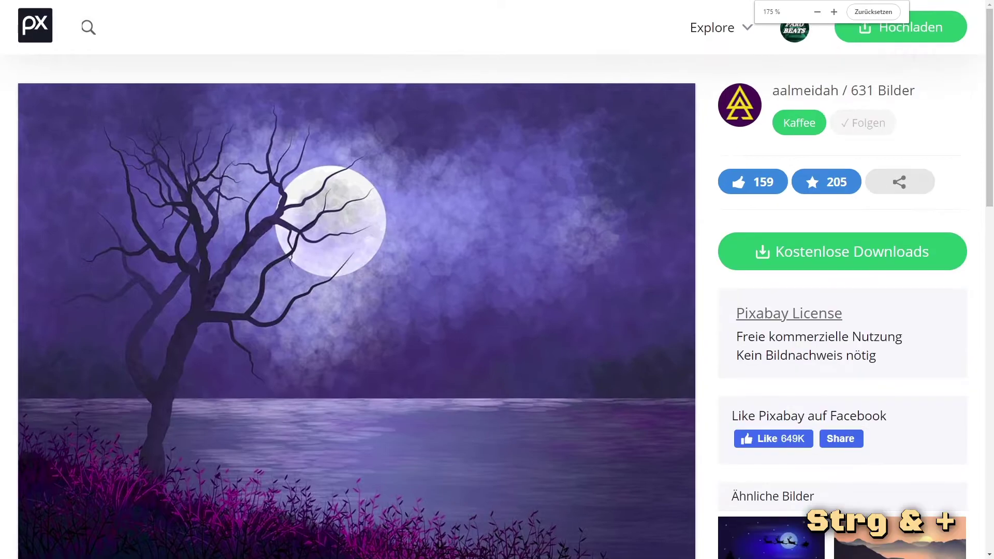
pyautogui.hotkey('ctrl', '+')
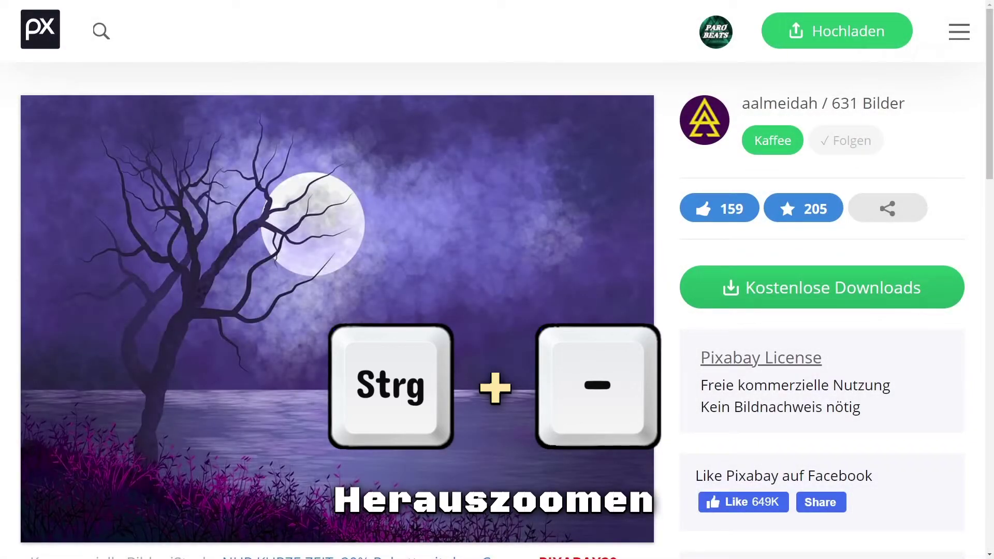
pyautogui.hotkey('ctrl', '-')
pyautogui.hotkey('ctrl', '-')
pyautogui.hotkey('ctrl', '-')
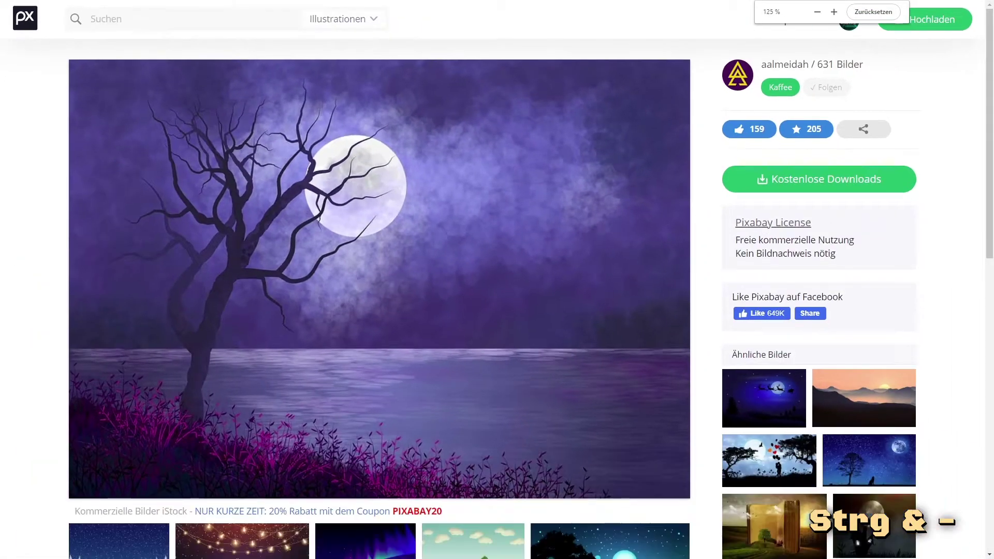
pyautogui.hotkey('ctrl', '-')
pyautogui.hotkey('ctrl', '-')
pyautogui.hotkey('ctrl', '-')
pyautogui.hotkey('ctrl', '-')
pyautogui.hotkey('ctrl', '-')
pyautogui.hotkey('ctrl', '-')
pyautogui.hotkey('ctrl', '-')
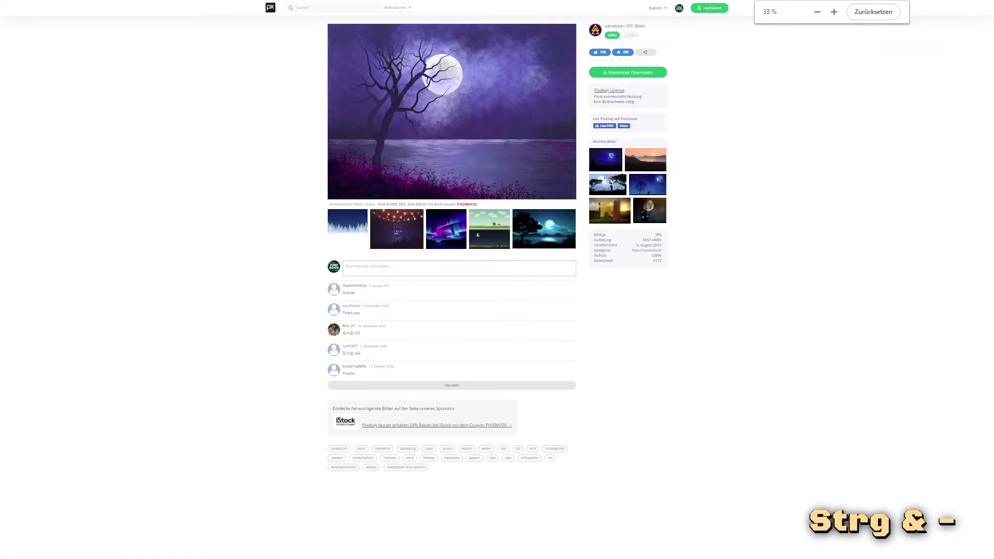
pyautogui.hotkey('ctrl', '-')
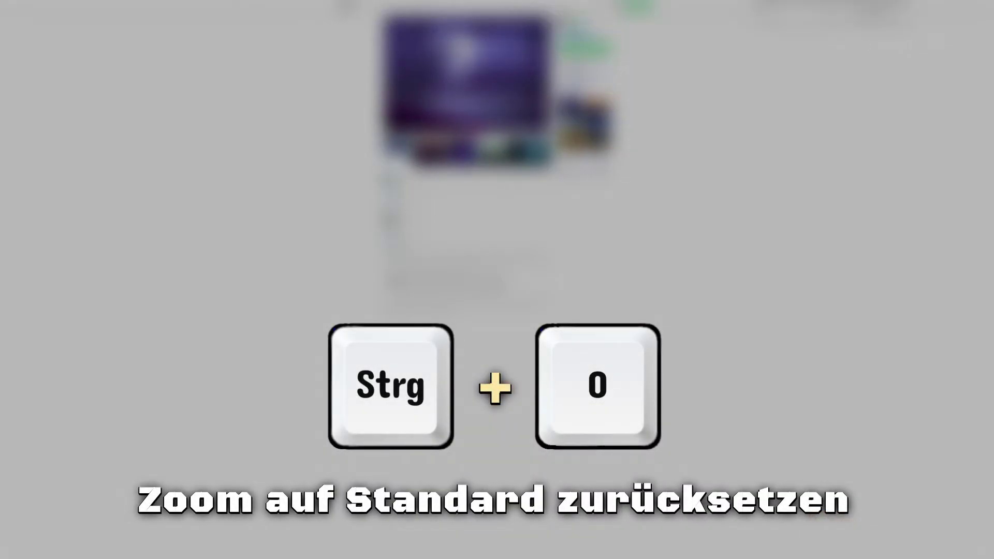
pyautogui.hotkey('ctrl', '0')
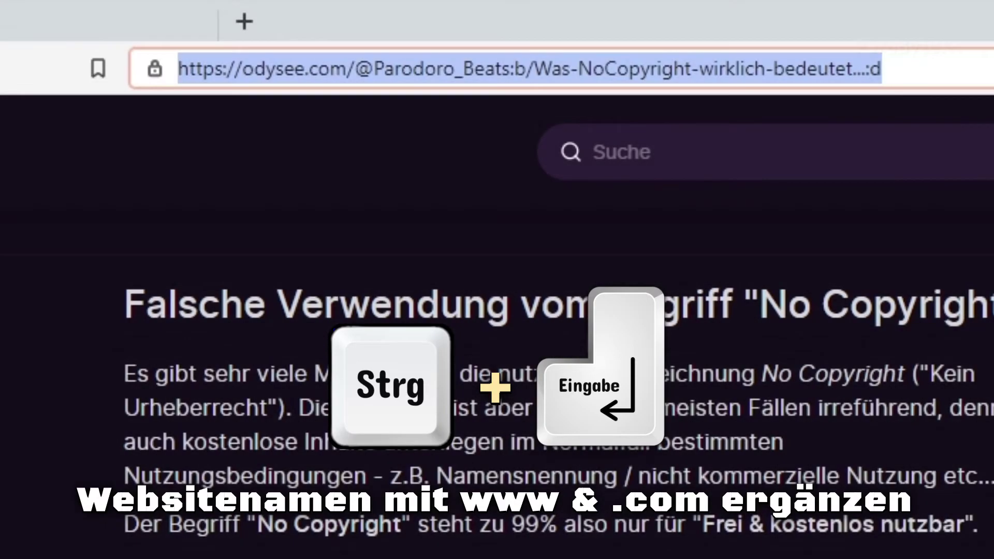
# Open duckduckgo.com by typing only 'duckduckgo' and letting Ctrl+Enter add www and .com.
pyautogui.write('duck')
pyautogui.write('duc')
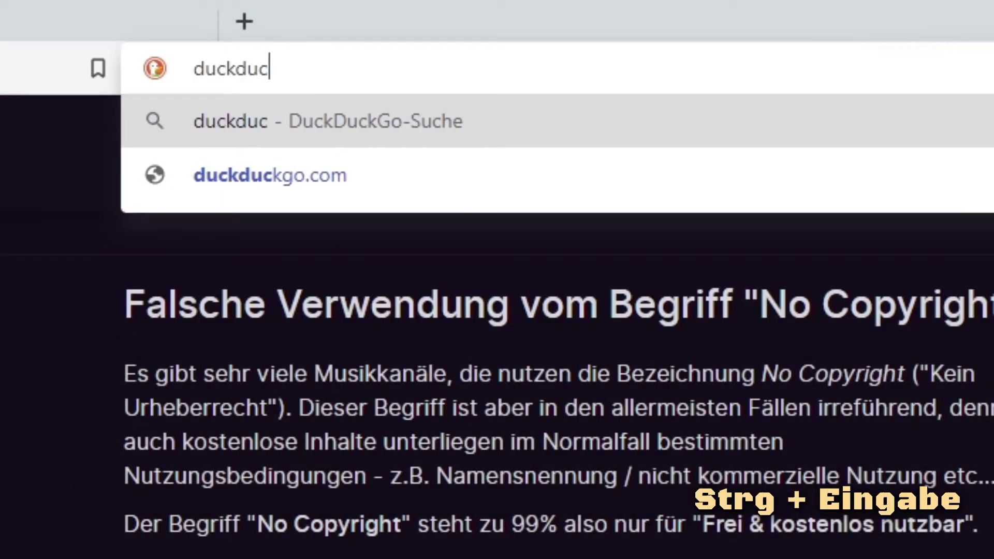
pyautogui.write('kgo')
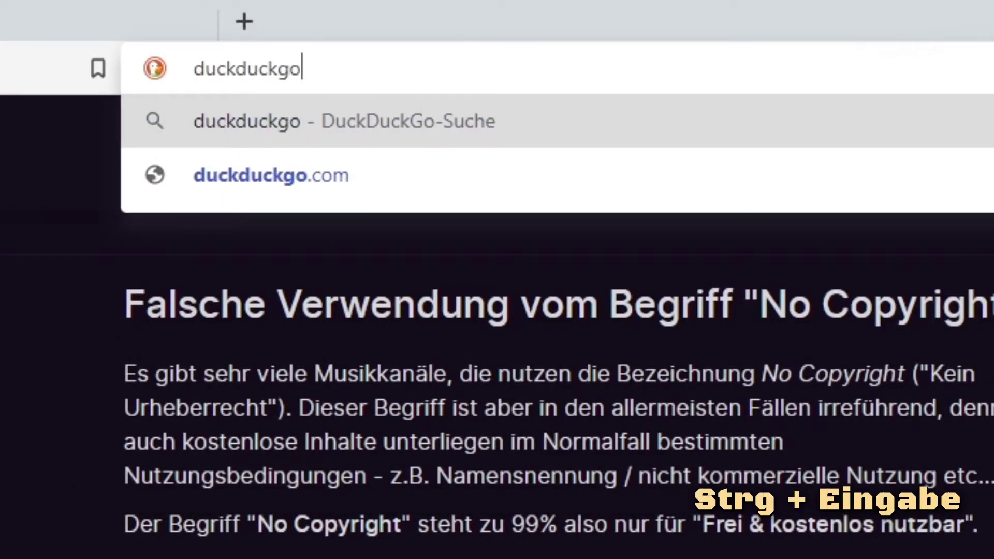
pyautogui.hotkey('ctrl', 'Return')
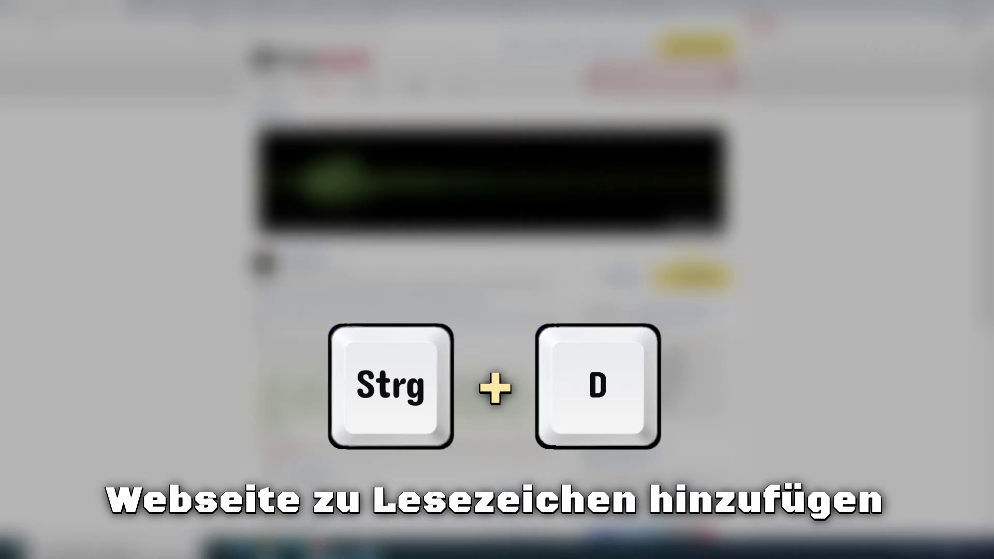
# Bookmark the Freesound Whoosh page as 'Sounds' in a new Sounds folder under Lesezeichen.
pyautogui.hotkey('ctrl', 'd')
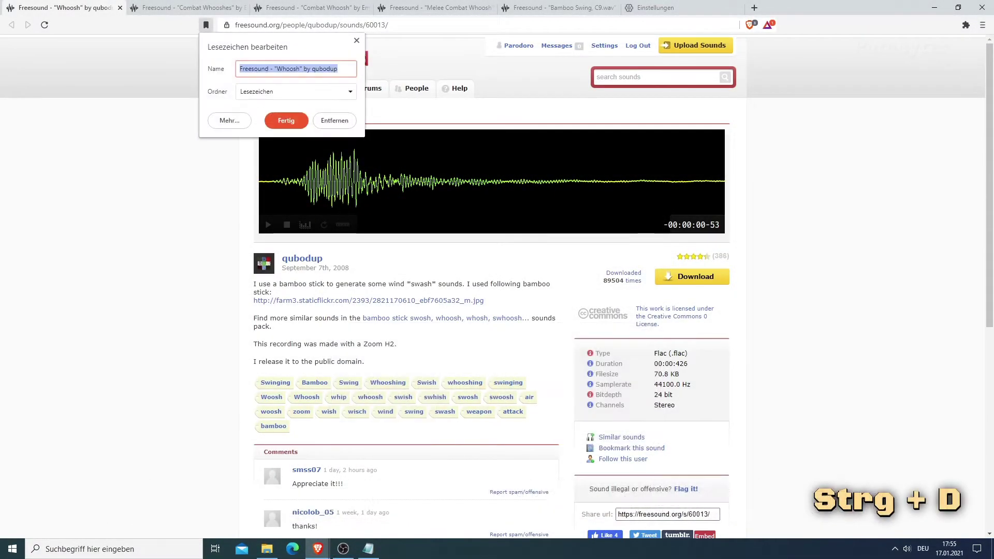
pyautogui.click(295, 91)
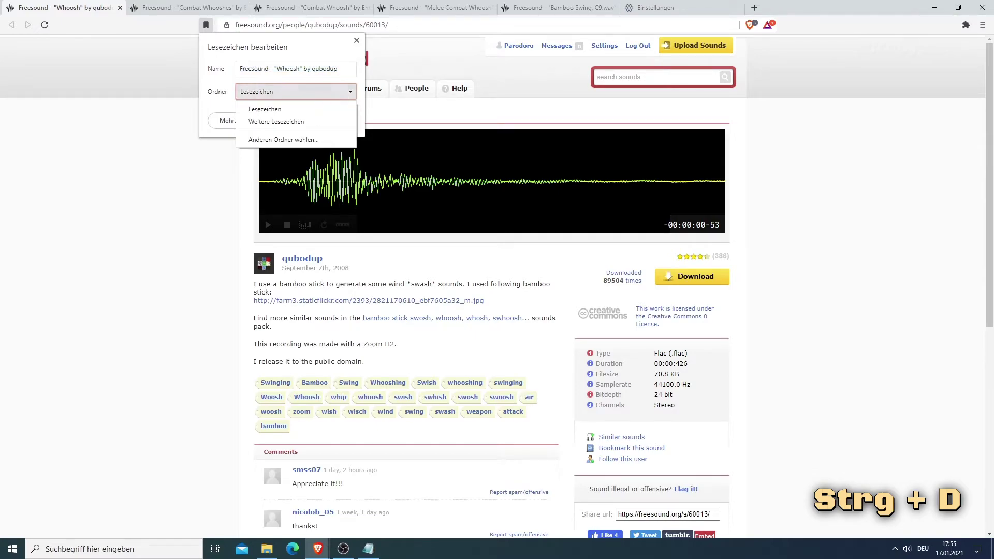
pyautogui.click(269, 138)
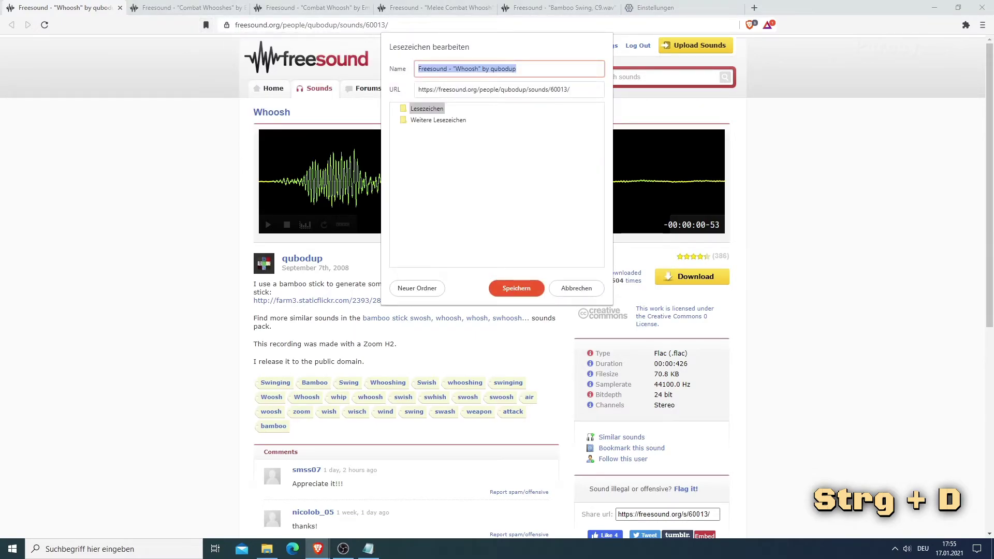
pyautogui.write('Sounds')
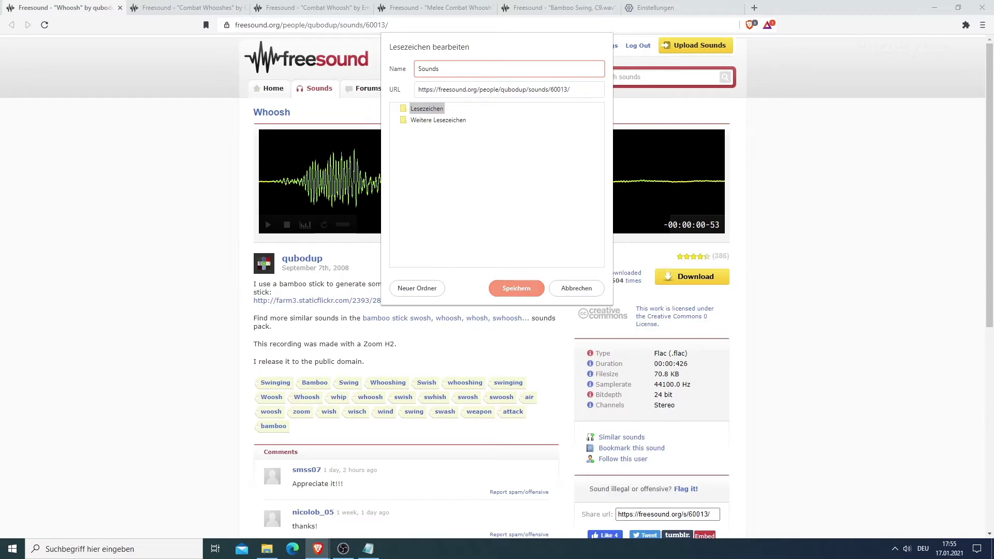
pyautogui.click(416, 288)
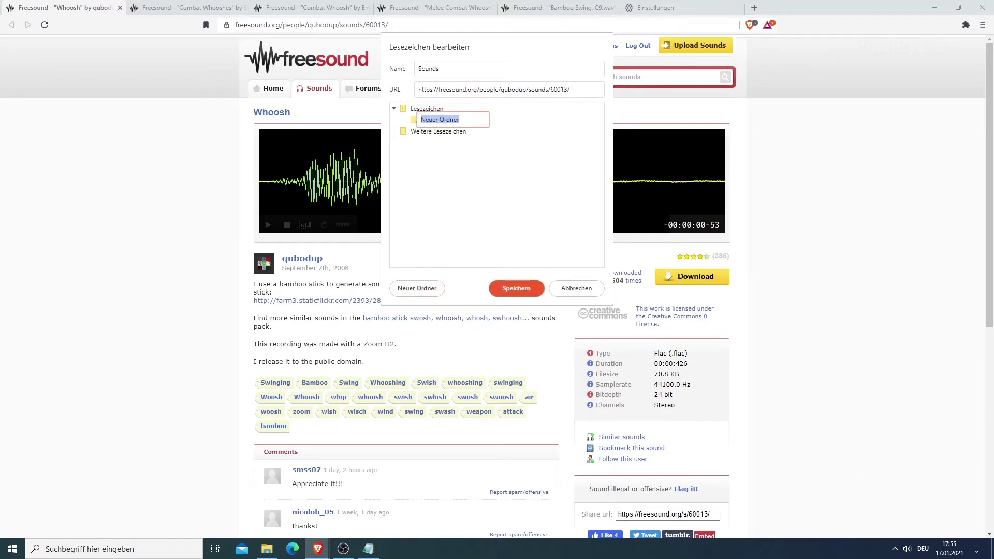
pyautogui.write('Sounds')
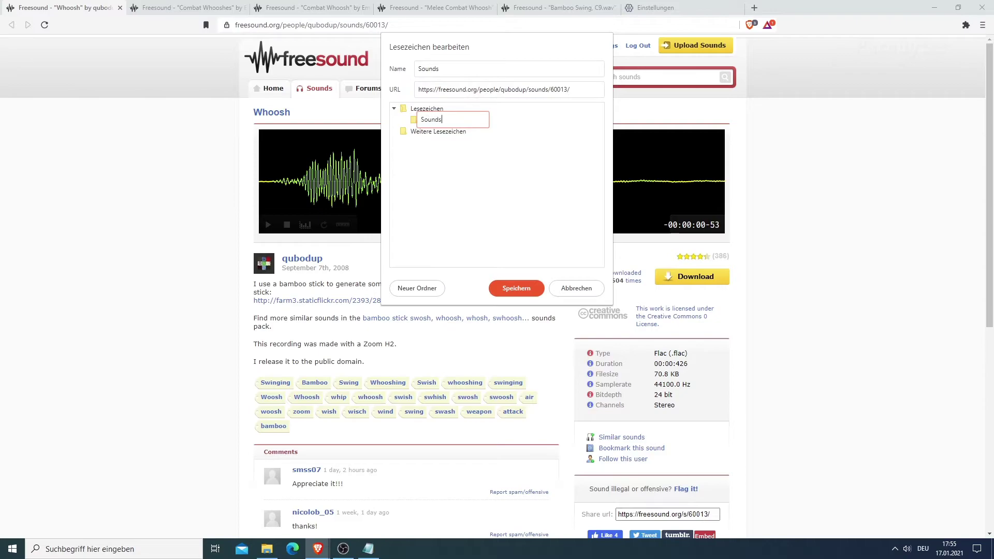
pyautogui.click(516, 289)
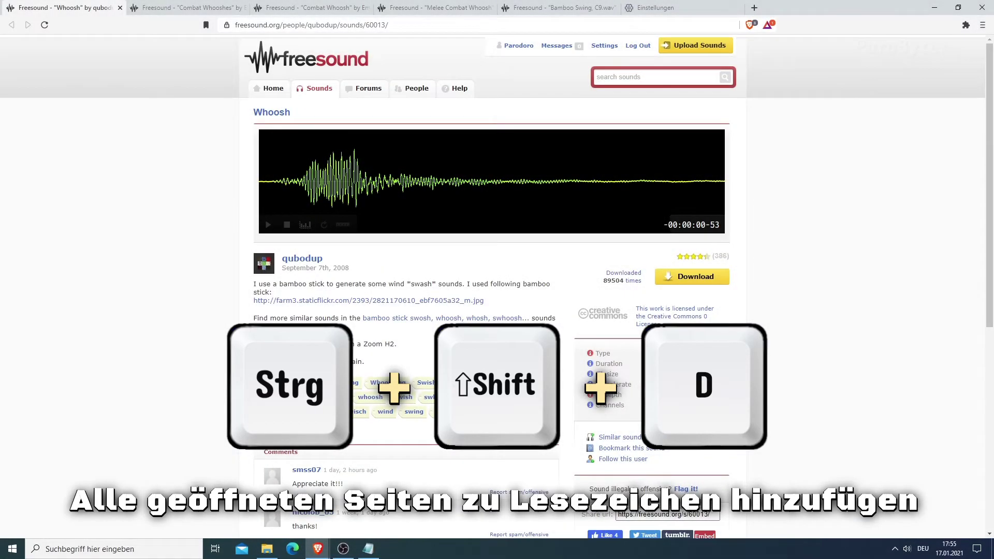
# Bookmark all open tabs into a new 'Alle Whoosh Sounds' folder, then show the bookmarks bar.
pyautogui.hotkey('ctrl', 'shift', 'd')
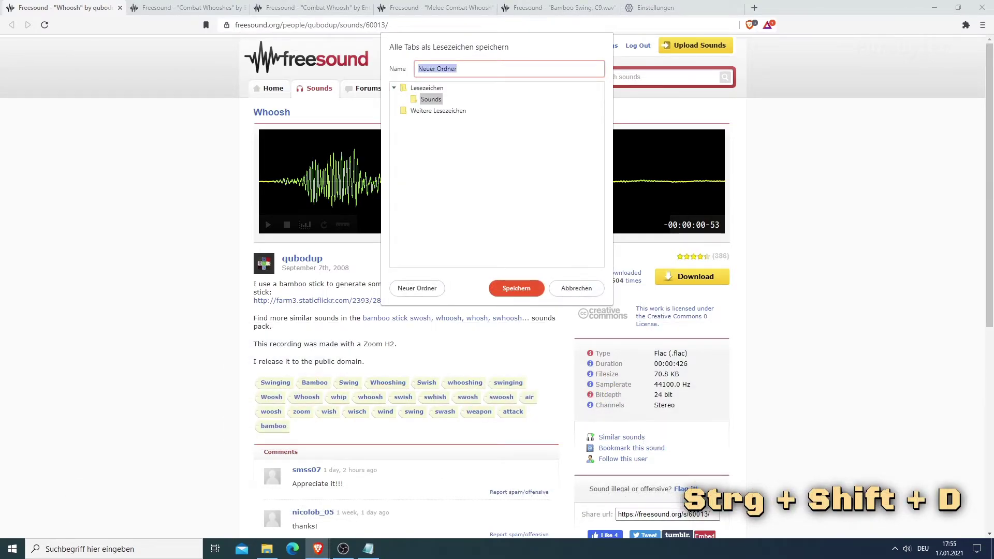
pyautogui.write('Alle Whoosh S')
pyautogui.write('ounds')
pyautogui.press('Return')
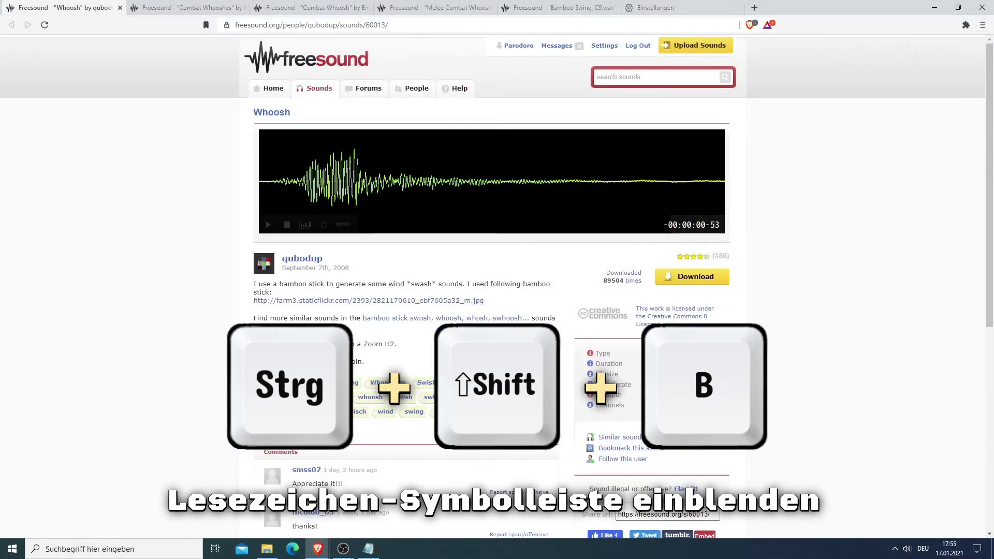
pyautogui.hotkey('ctrl', 'shift', 'b')
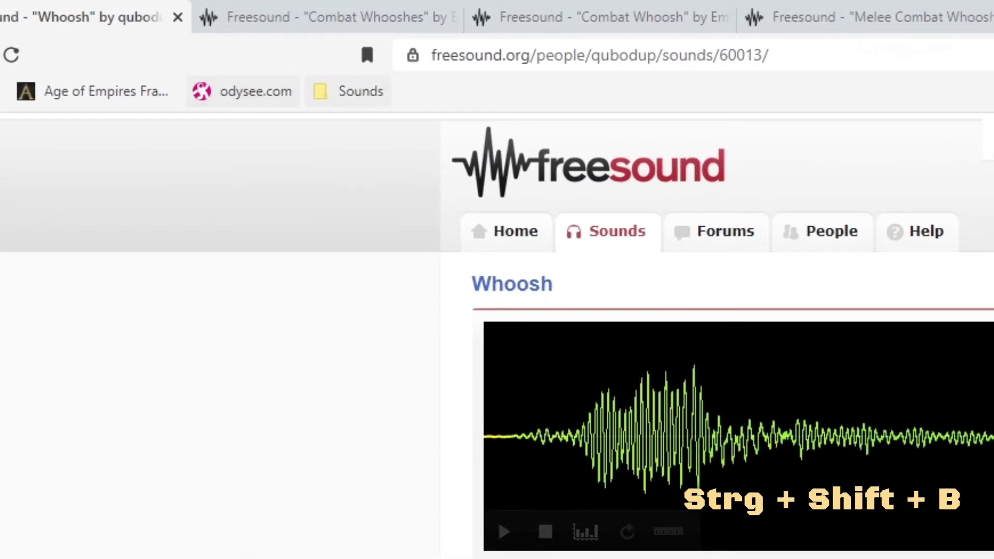
# Open the Combat Whoosh bookmark from the Sounds folder on the bookmarks bar, then toggle the bar off and on.
pyautogui.click(348, 91)
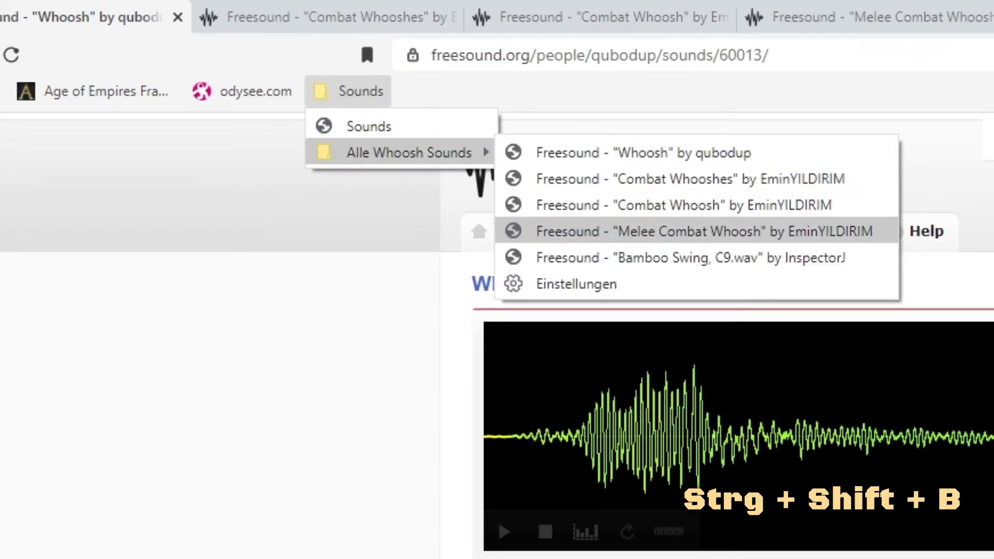
pyautogui.click(569, 205)
pyautogui.hotkey('ctrl', 'shift', 'b')
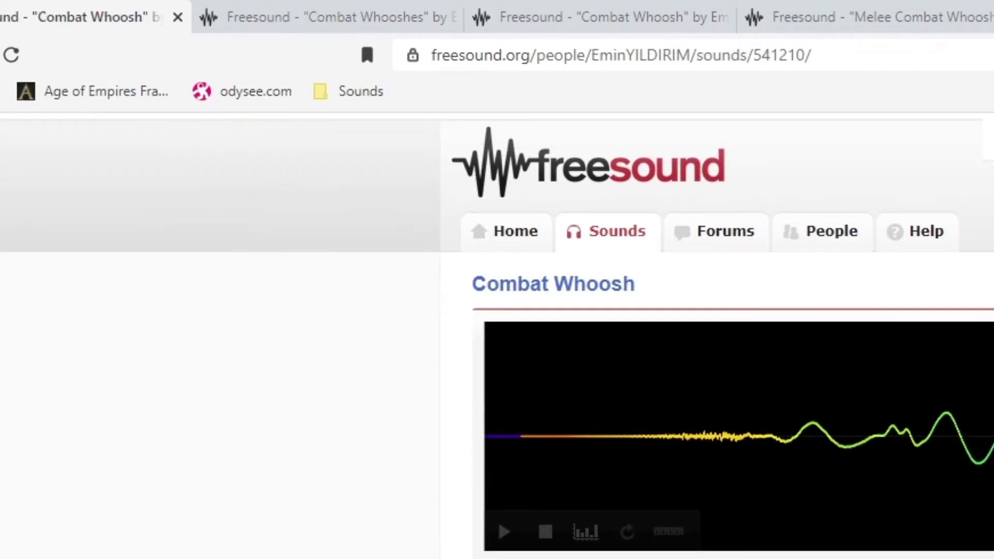
pyautogui.hotkey('ctrl', 'shift', 'b')
pyautogui.hotkey('ctrl', 'shift', 'b')
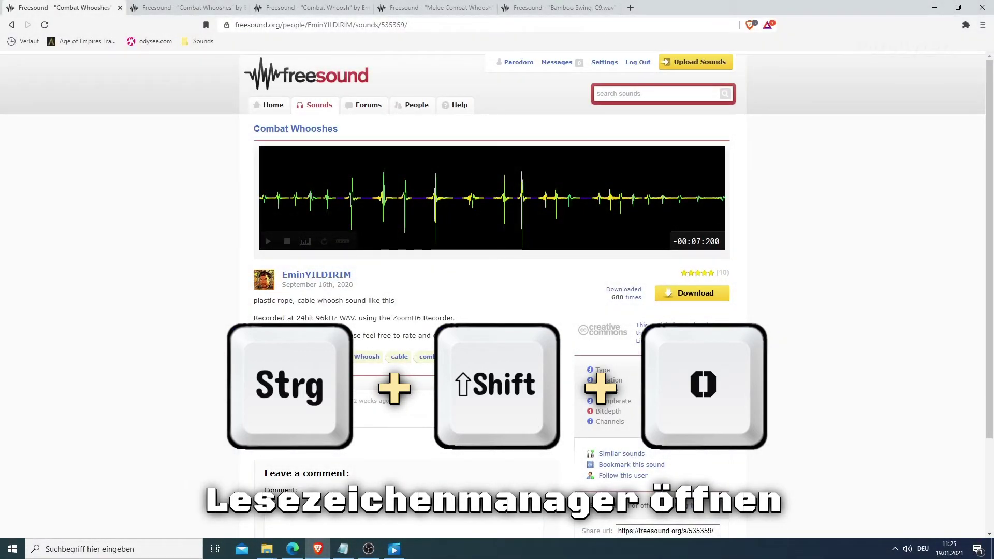
# In the bookmark manager, delete the Sounds folder through its options menu.
pyautogui.hotkey('ctrl', 'shift', 'o')
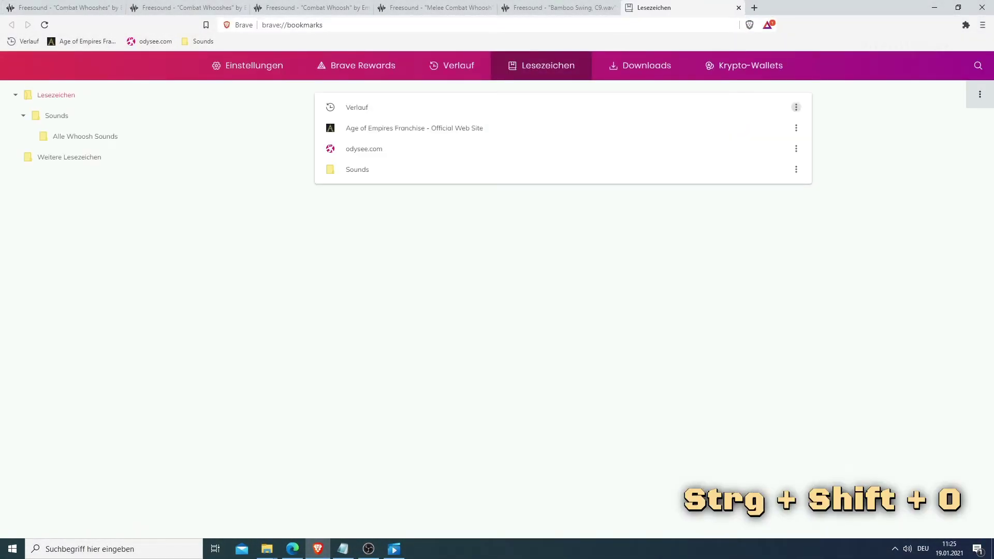
pyautogui.click(796, 108)
pyautogui.press('Down')
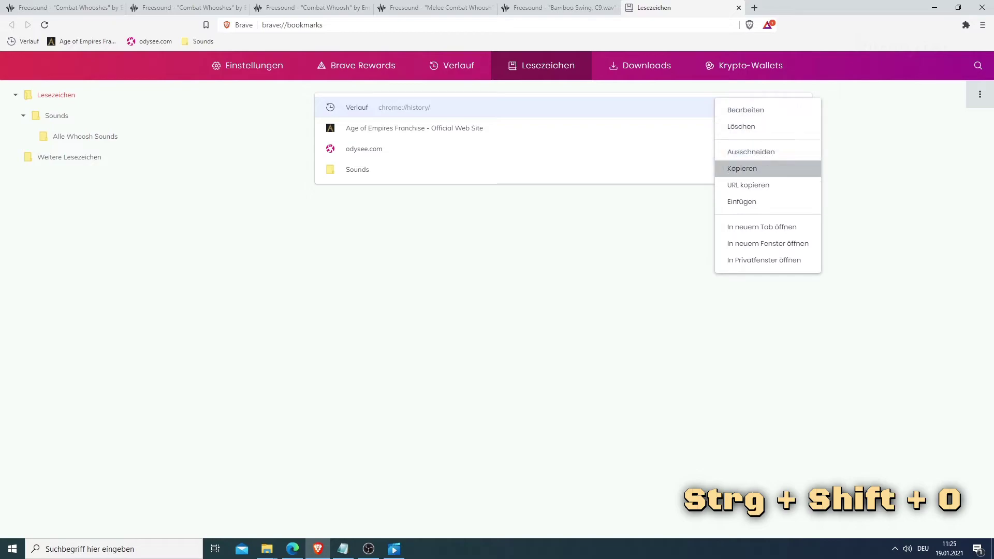
pyautogui.press('Up')
pyautogui.press('Escape')
pyautogui.press('Down')
pyautogui.press('Down')
pyautogui.press('Down')
pyautogui.press('Return')
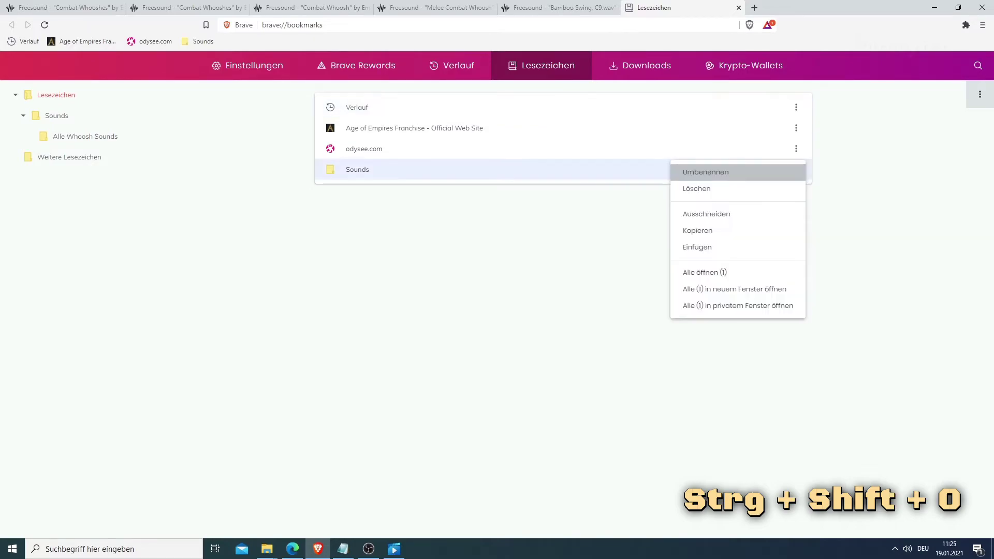
pyautogui.press('Down')
pyautogui.press('Return')
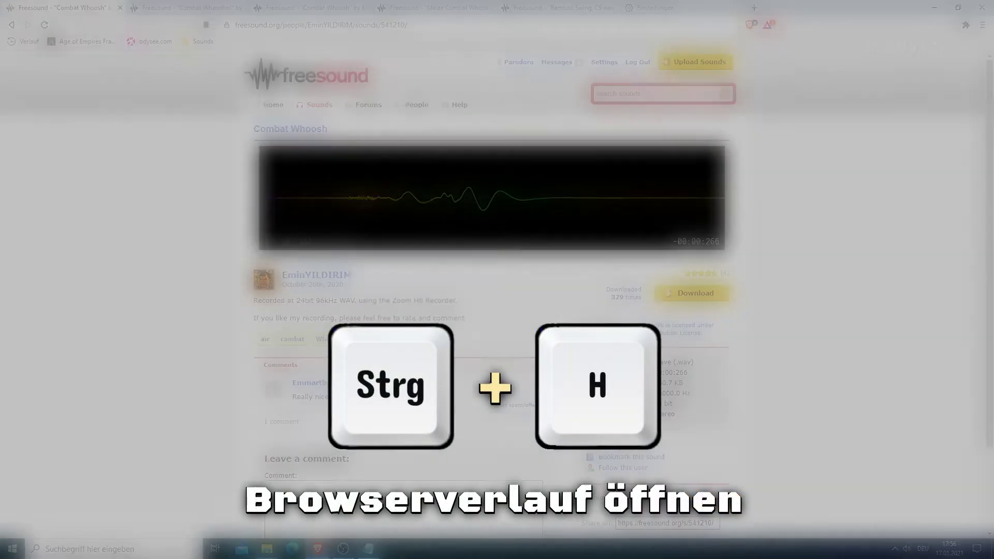
# Open the history page, then the downloads page, and scroll through the downloads list.
pyautogui.hotkey('ctrl', 'h')
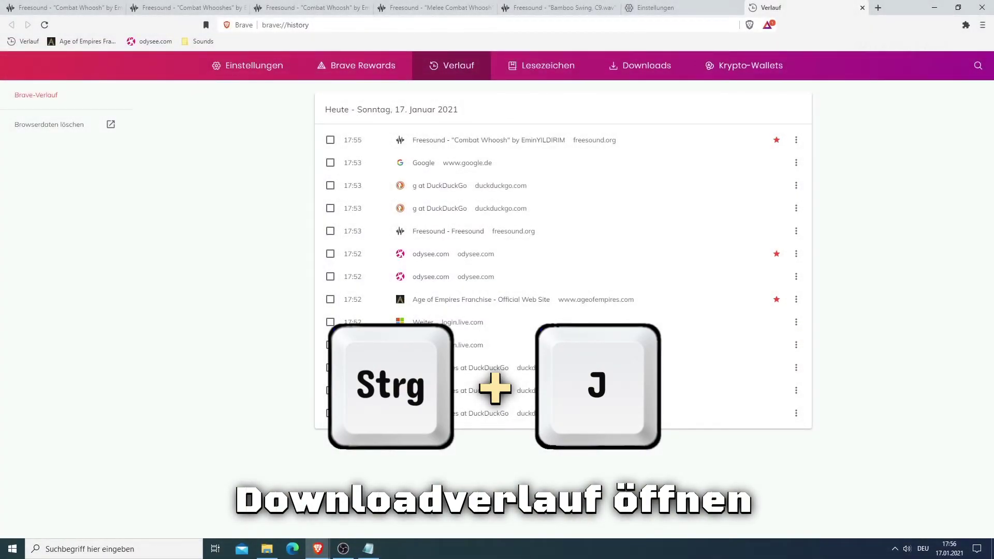
pyautogui.hotkey('ctrl', 'j')
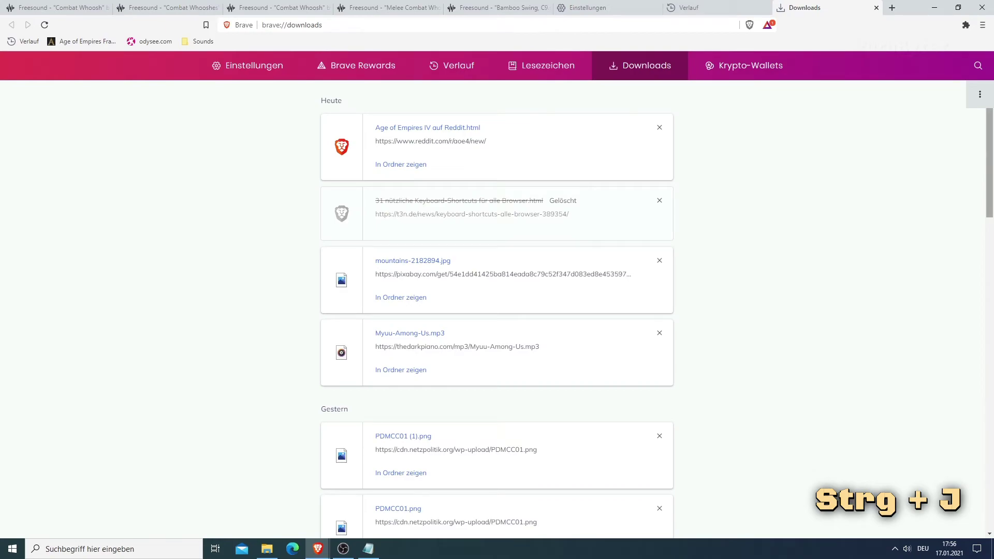
pyautogui.scroll(-3, 497, 311)
pyautogui.scroll(-4, 497, 311)
pyautogui.scroll(-2, 497, 311)
pyautogui.scroll(1, 497, 310)
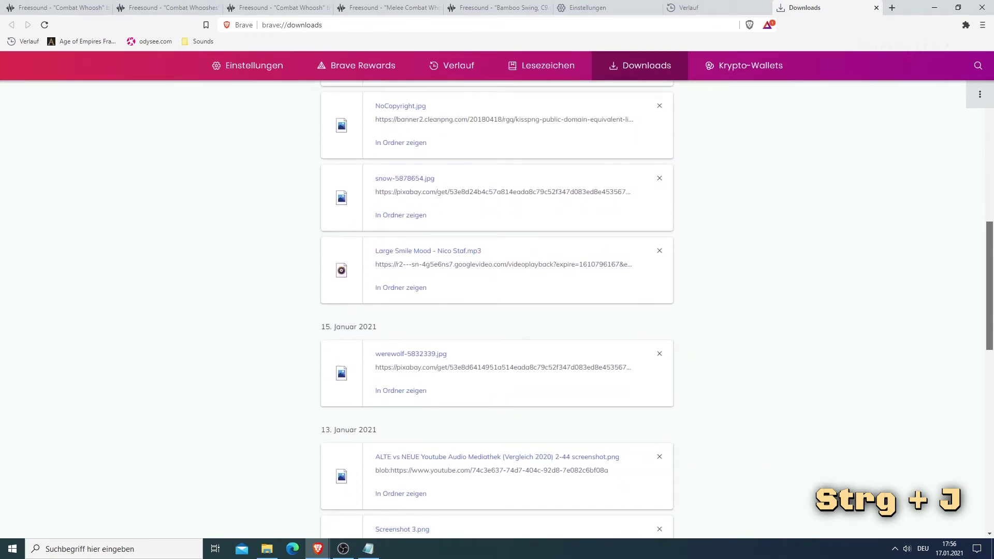
pyautogui.scroll(1, 497, 311)
pyautogui.scroll(5, 497, 311)
pyautogui.scroll(3, 497, 310)
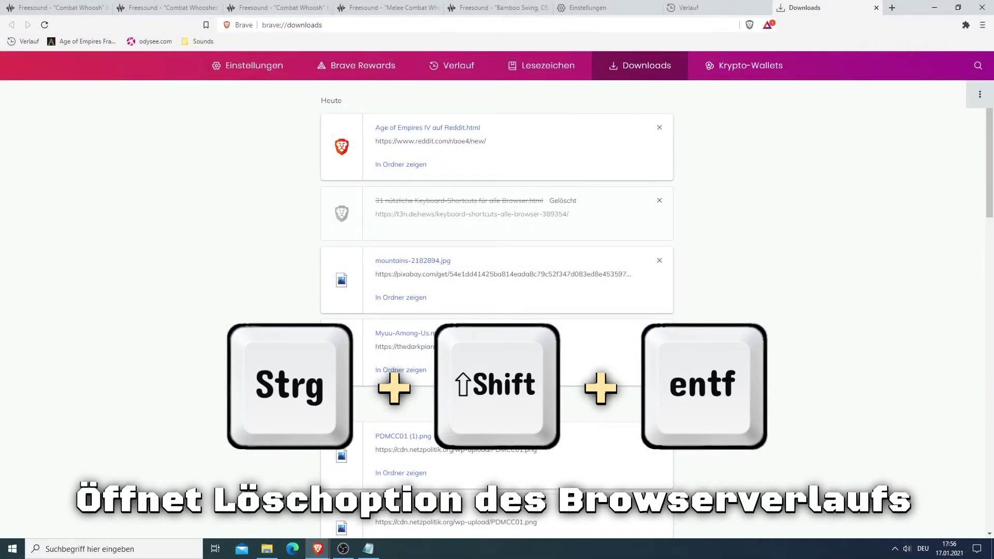
# Clear only the Browserverlauf for Zeitraum 'Letzte 7 Tage' with Daten löschen.
pyautogui.hotkey('ctrl', 'shift', 'Delete')
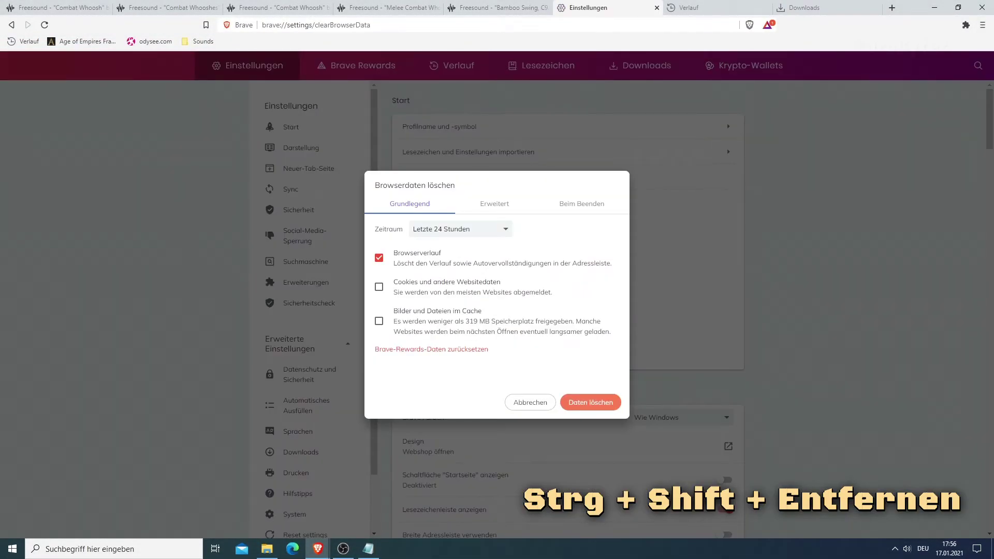
pyautogui.click(460, 229)
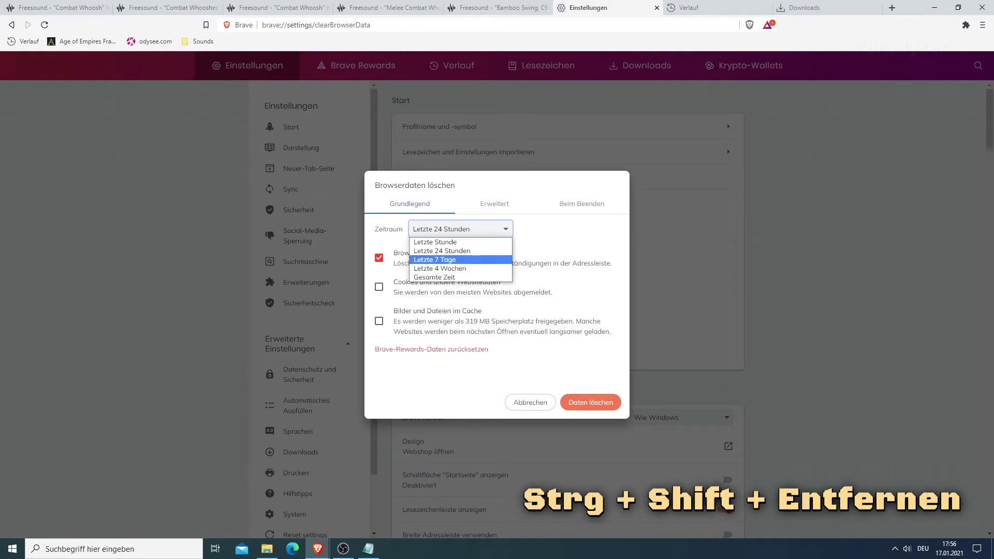
pyautogui.click(440, 260)
pyautogui.click(590, 402)
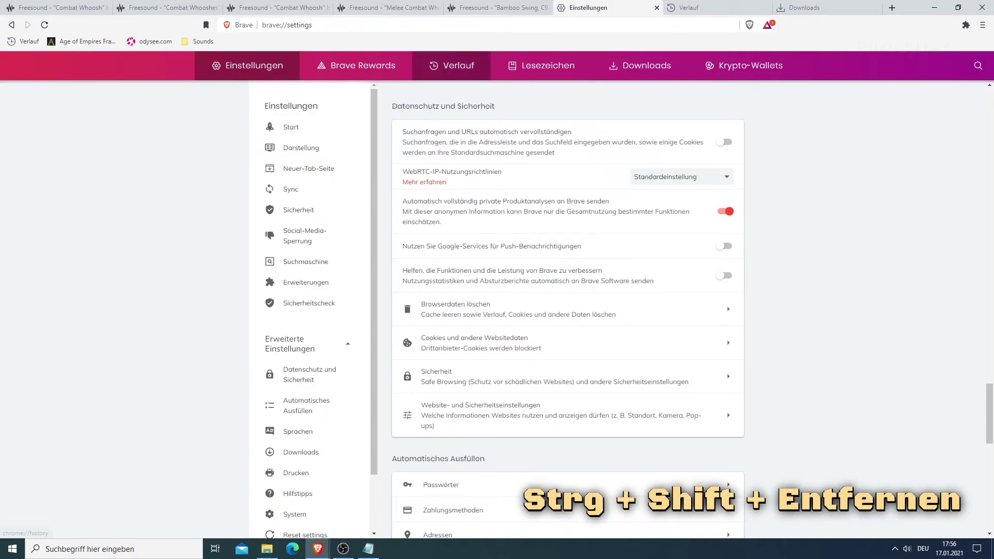
pyautogui.click(451, 65)
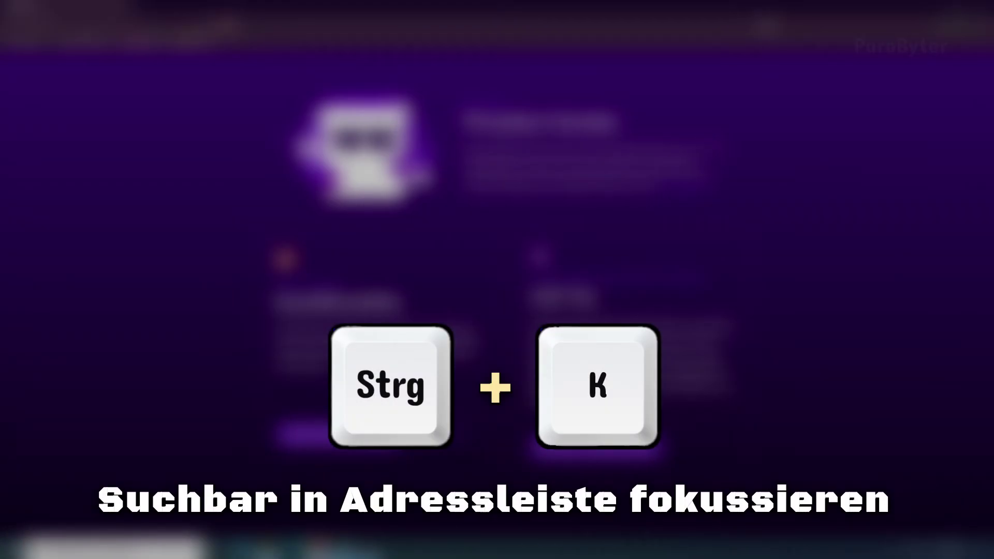
# Search 'tesla inc wikipedia' and open the 'Tesla, Inc. - Wikipedia' result.
pyautogui.hotkey('ctrl', 'k')
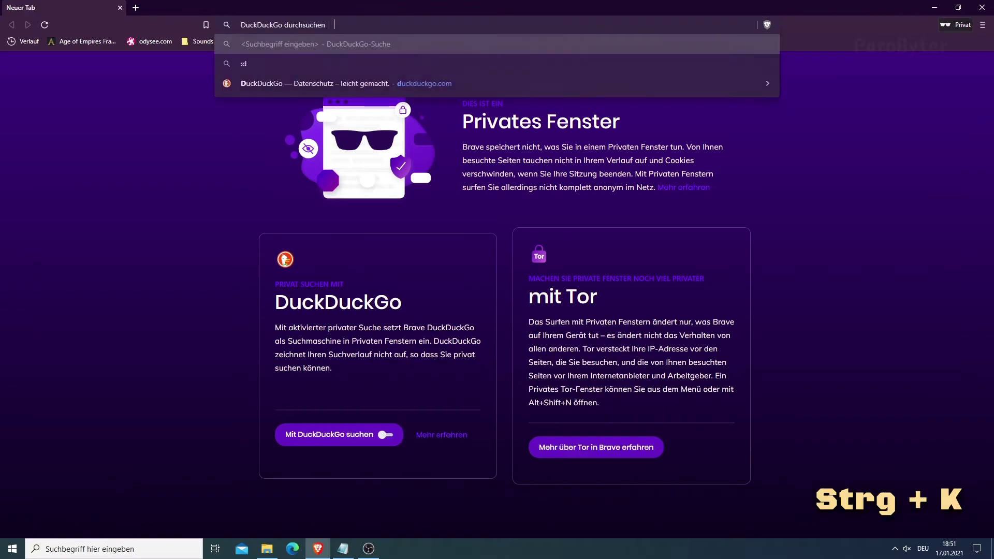
pyautogui.write('tesla in')
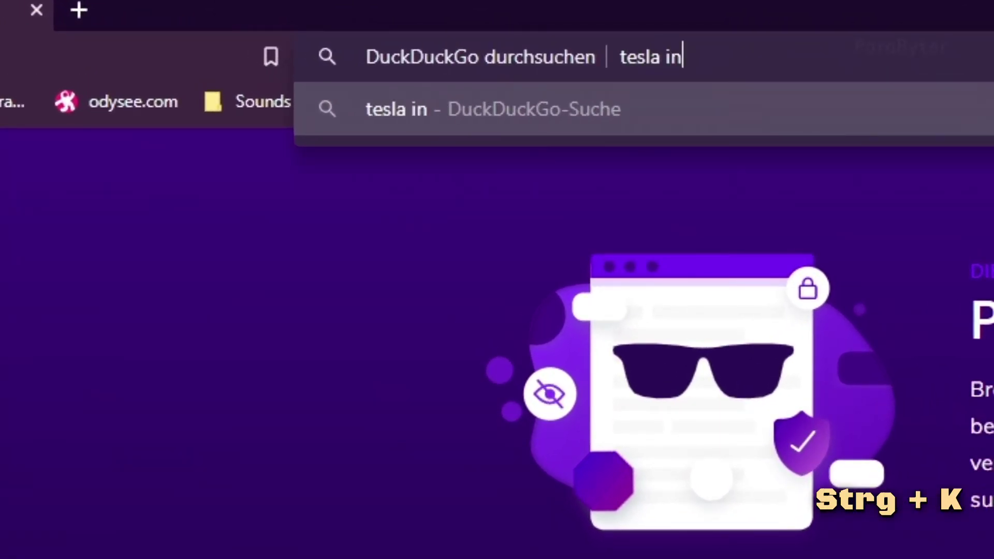
pyautogui.write('c wikipedi')
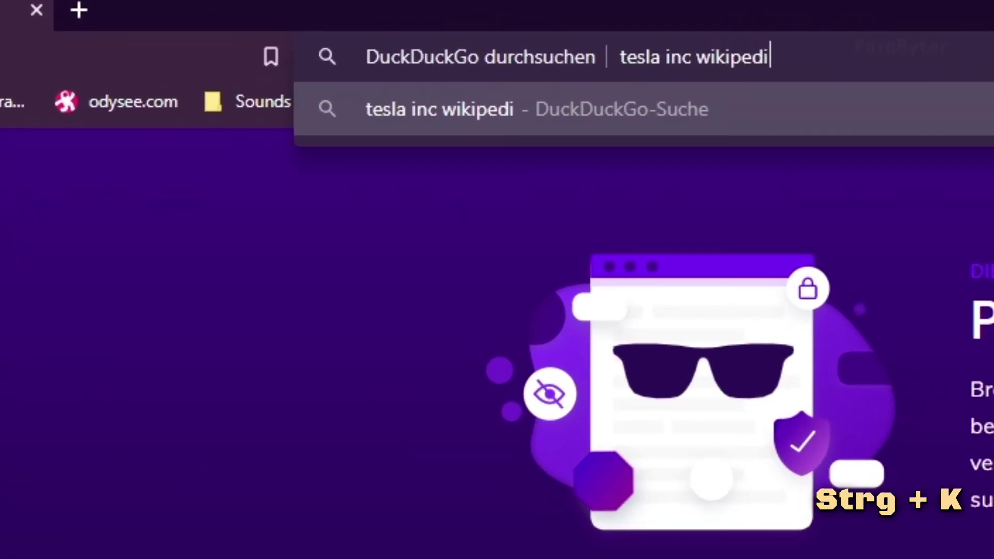
pyautogui.write('a')
pyautogui.press('Return')
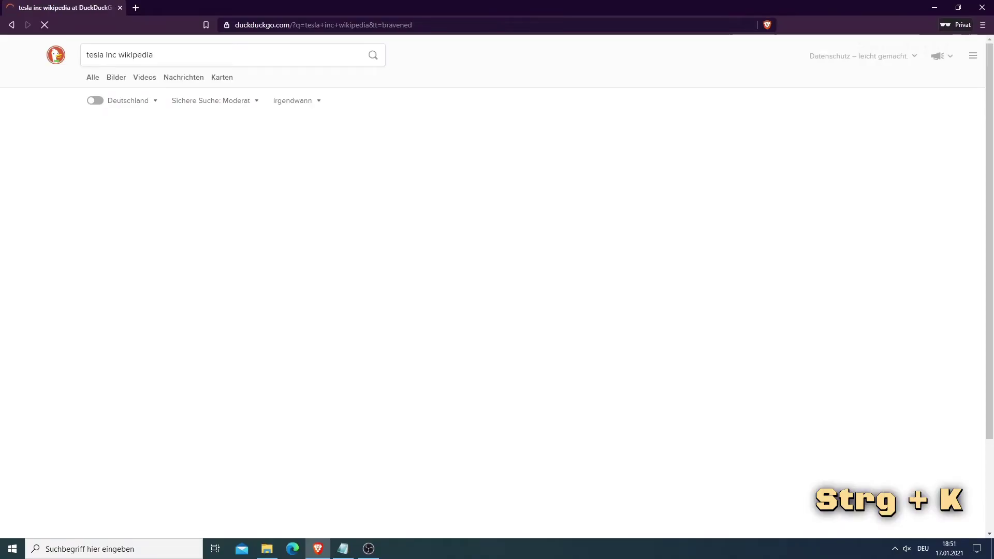
pyautogui.scroll(-1, 130, 209)
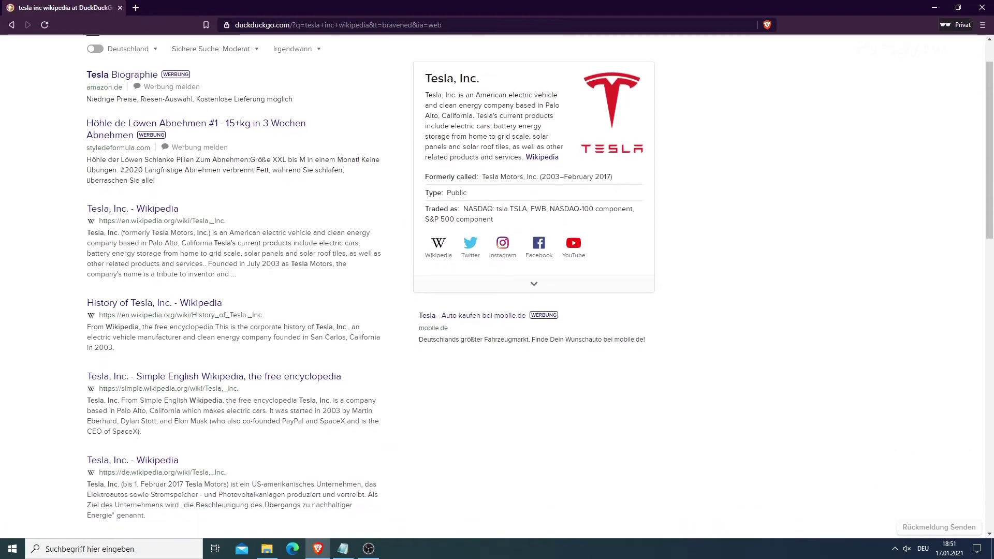
pyautogui.click(129, 209)
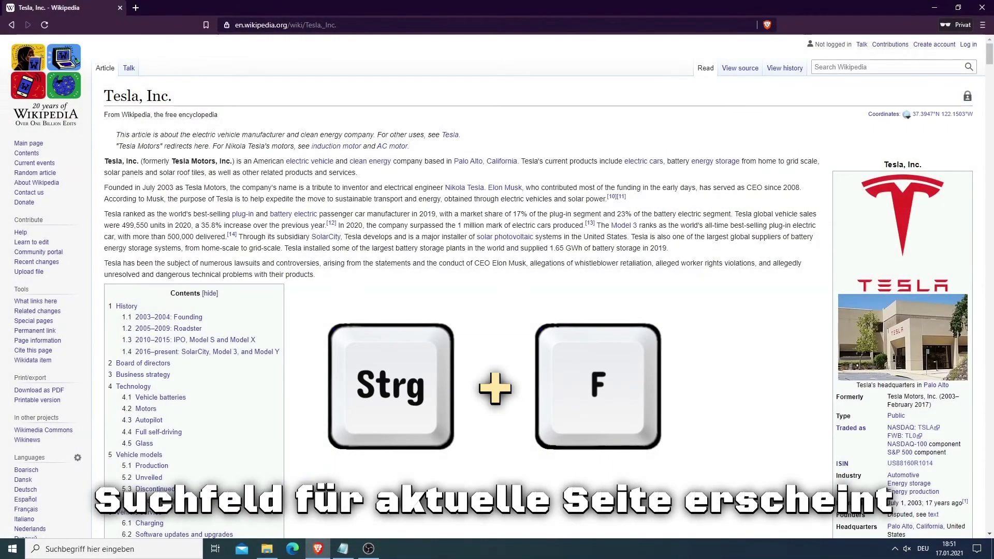
# Find 'elon musk' on the page and step forward through the next five matches.
pyautogui.hotkey('ctrl', 'f')
pyautogui.write('e')
pyautogui.write('lon')
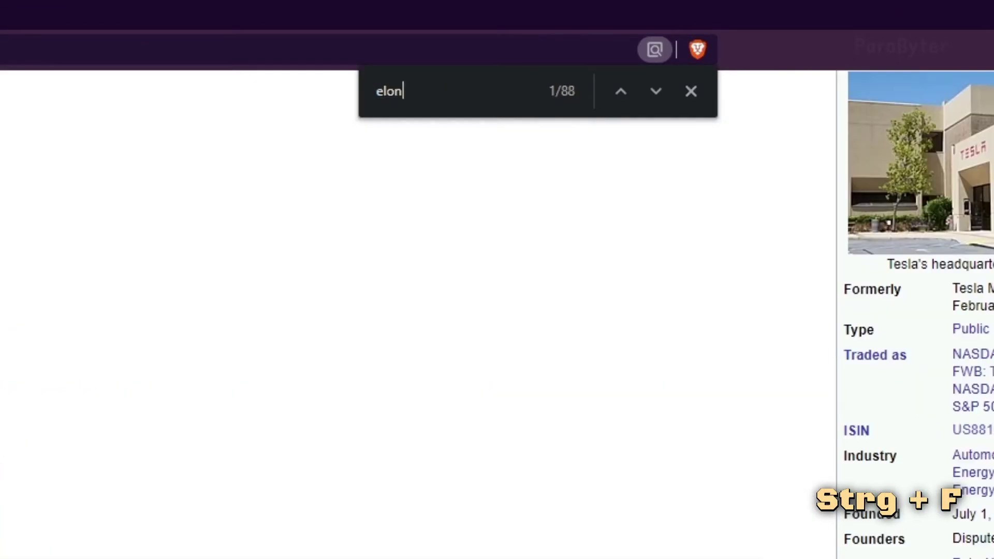
pyautogui.write(' musk')
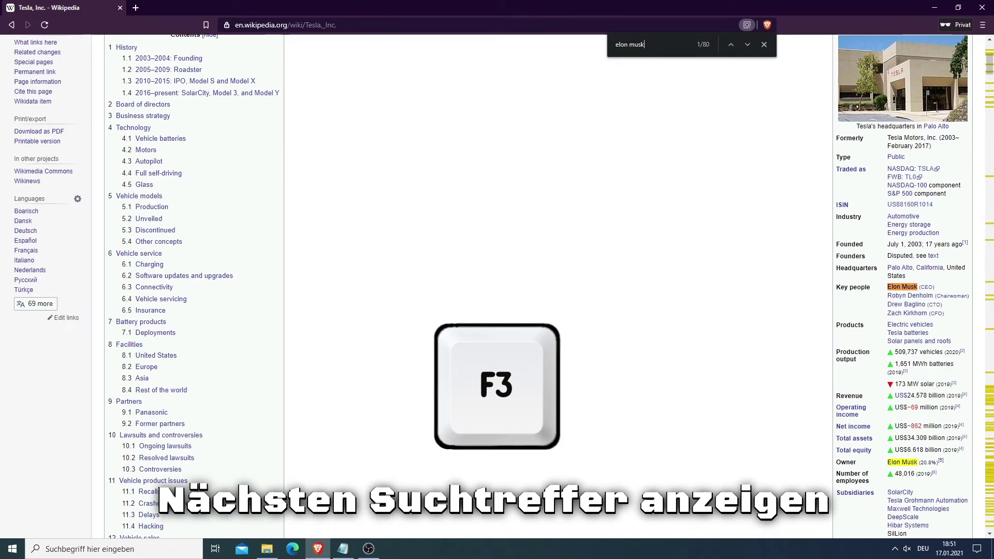
pyautogui.press('F3')
pyautogui.press('F3')
pyautogui.press('F3')
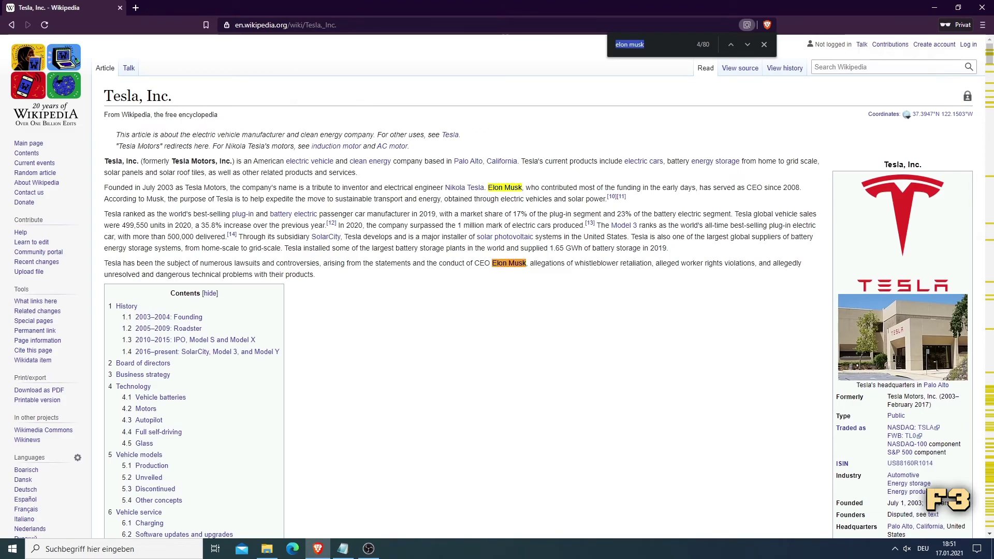
pyautogui.press('F3')
pyautogui.press('F3')
pyautogui.press('F3')
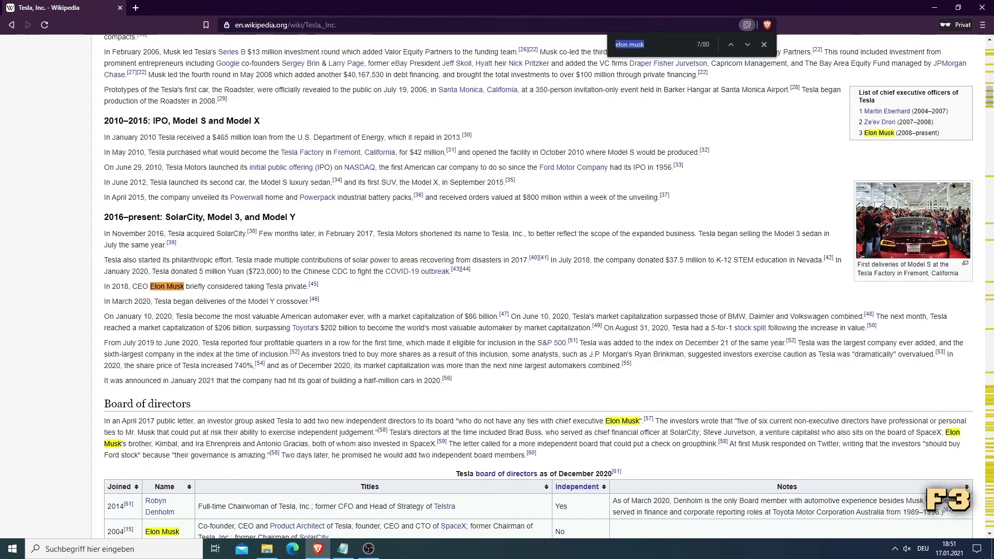
pyautogui.press('F3')
pyautogui.press('F3')
pyautogui.press('F3')
pyautogui.press('F3')
pyautogui.press('F3')
pyautogui.press('F3')
pyautogui.press('F3')
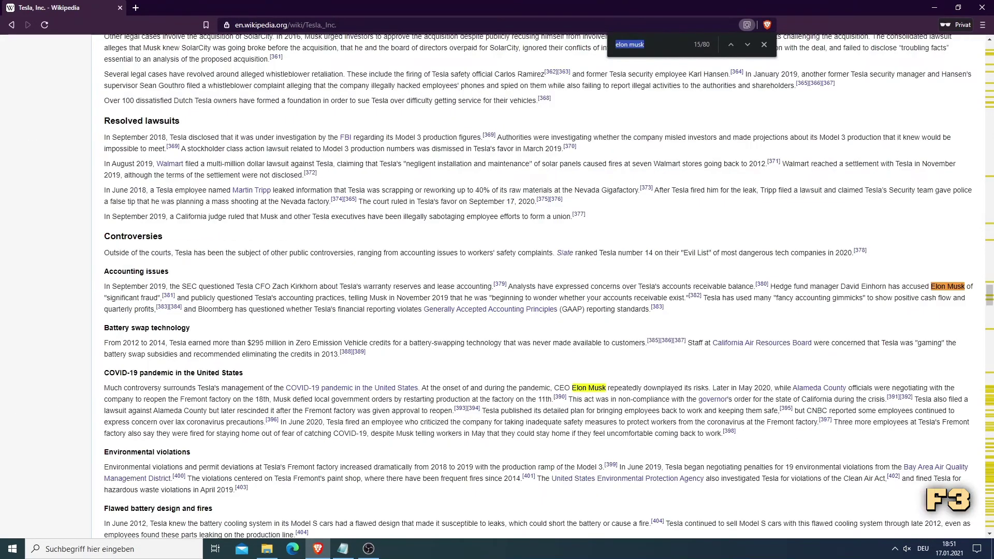
pyautogui.press('F3')
pyautogui.press('F3')
pyautogui.press('F3')
pyautogui.press('F3')
pyautogui.press('F3')
pyautogui.press('F3')
pyautogui.press('F3')
pyautogui.press('F3')
pyautogui.press('F3')
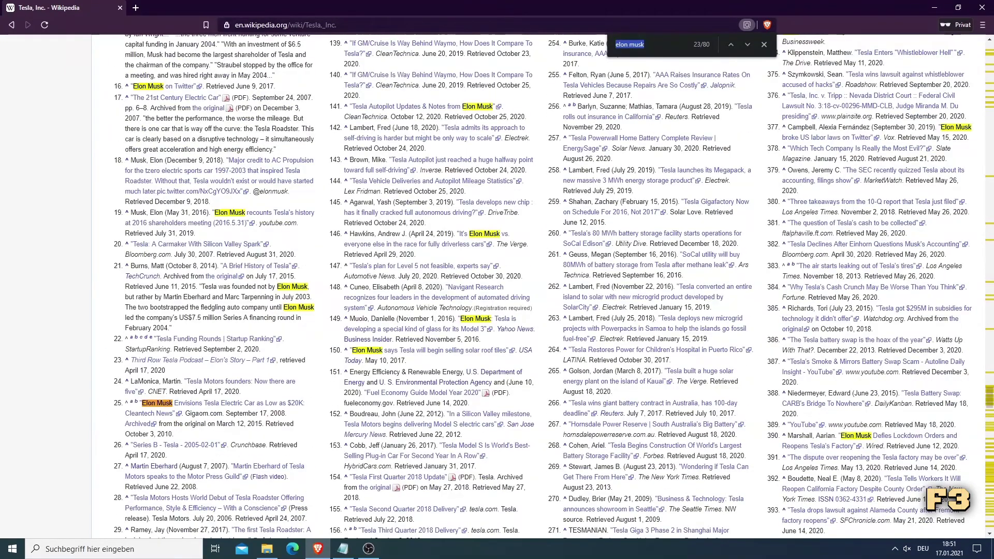
pyautogui.press('F3')
pyautogui.press('F3')
pyautogui.press('F3')
pyautogui.press('F3')
pyautogui.press('F3')
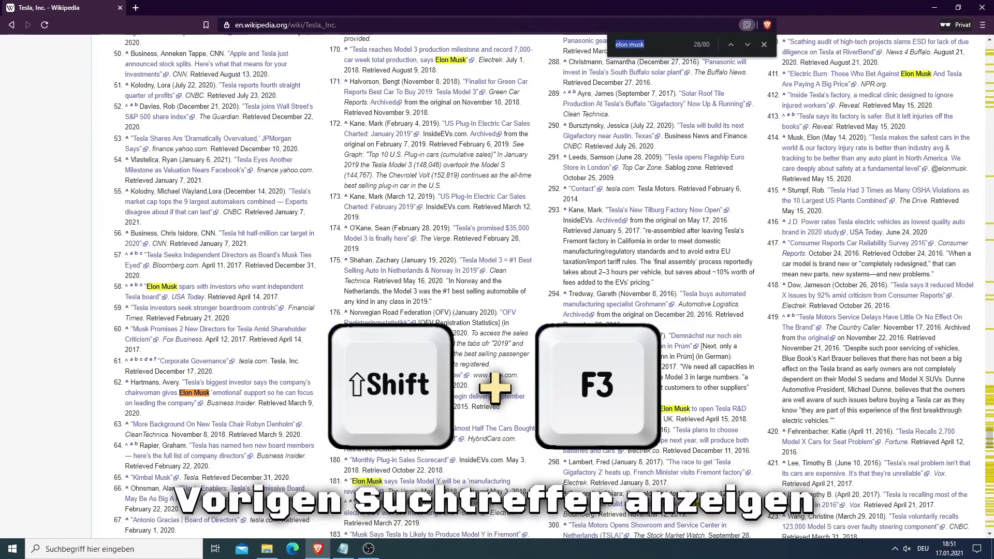
# Step back through five previous 'elon musk' matches.
pyautogui.hotkey('shift', 'F3')
pyautogui.hotkey('shift', 'F3')
pyautogui.hotkey('shift', 'F3')
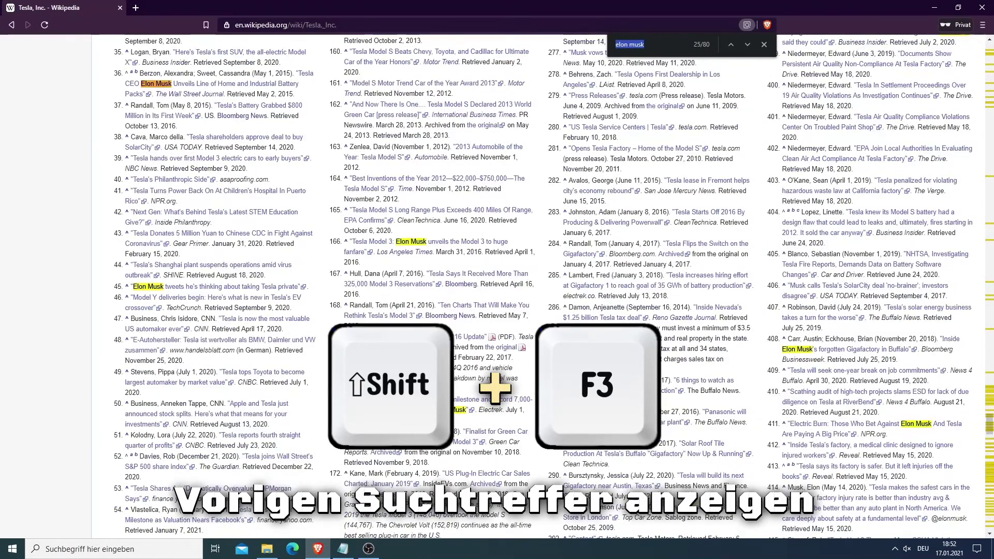
pyautogui.hotkey('shift', 'F3')
pyautogui.hotkey('shift', 'F3')
pyautogui.hotkey('shift', 'F3')
pyautogui.hotkey('shift', 'F3')
pyautogui.hotkey('shift', 'F3')
pyautogui.hotkey('shift', 'F3')
pyautogui.hotkey('shift', 'F3')
pyautogui.hotkey('shift', 'F3')
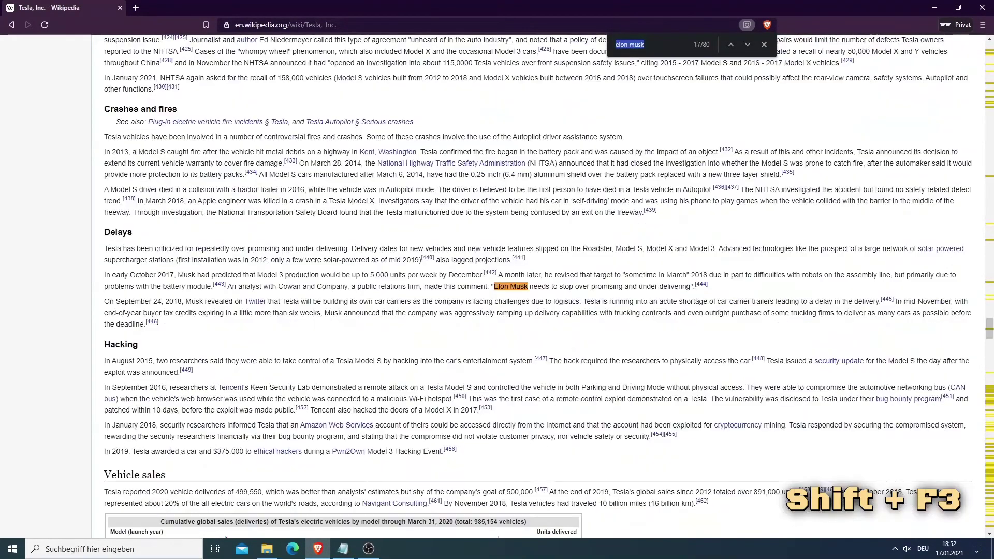
pyautogui.hotkey('shift', 'F3')
pyautogui.hotkey('shift', 'F3')
pyautogui.hotkey('shift', 'F3')
pyautogui.hotkey('shift', 'F3')
pyautogui.hotkey('shift', 'F3')
pyautogui.hotkey('shift', 'F3')
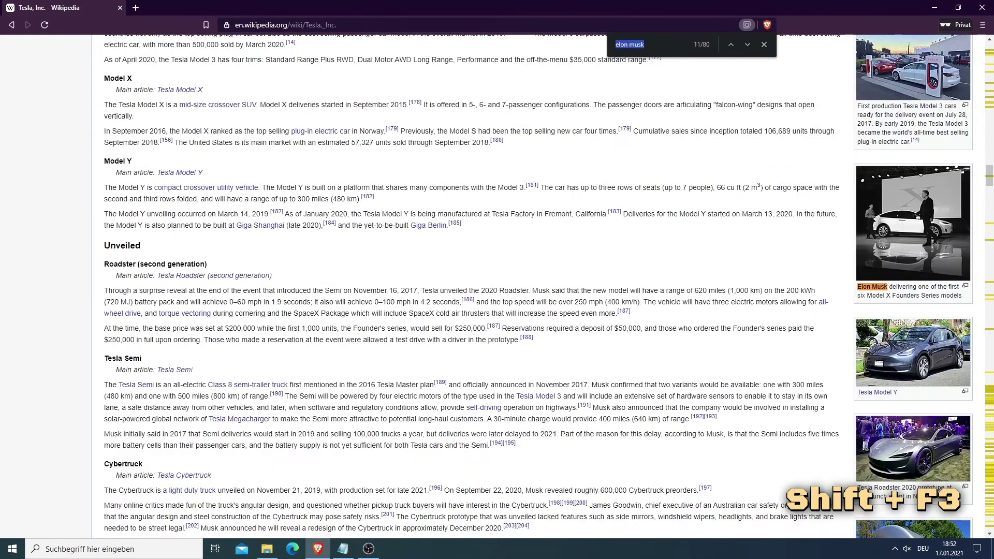
pyautogui.hotkey('shift', 'F3')
pyautogui.hotkey('shift', 'F3')
pyautogui.hotkey('shift', 'F3')
pyautogui.hotkey('shift', 'F3')
pyautogui.hotkey('shift', 'F3')
pyautogui.hotkey('shift', 'F3')
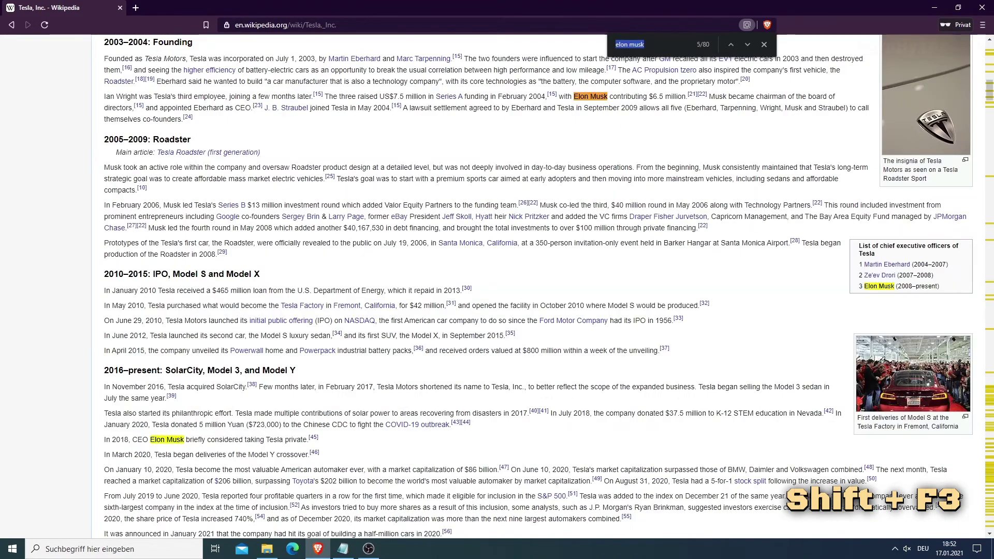
pyautogui.hotkey('shift', 'F3')
pyautogui.hotkey('shift', 'F3')
pyautogui.hotkey('shift', 'F3')
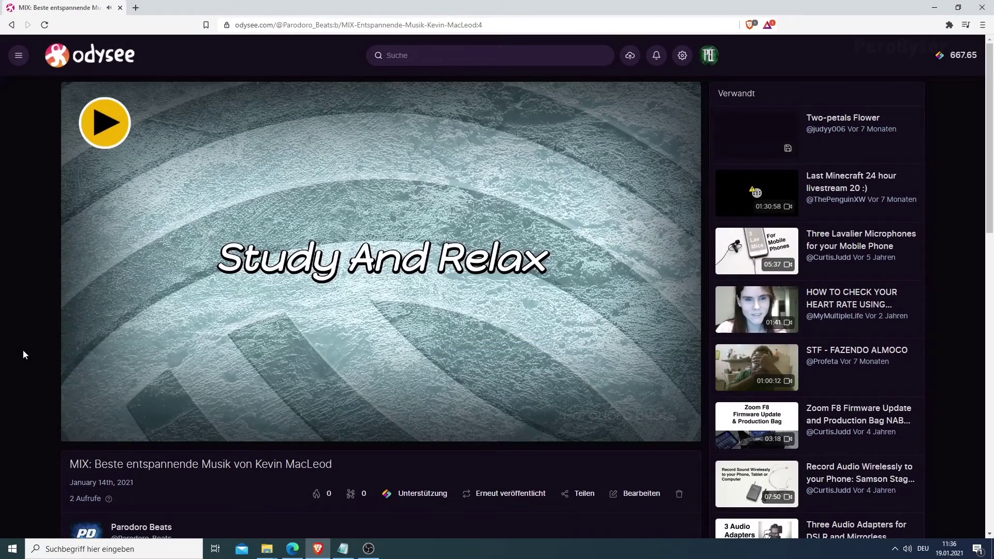
# Mute the Kevin MacLeod music video on Odysee with M, then unmute it with Ctrl+M.
pyautogui.press('m')
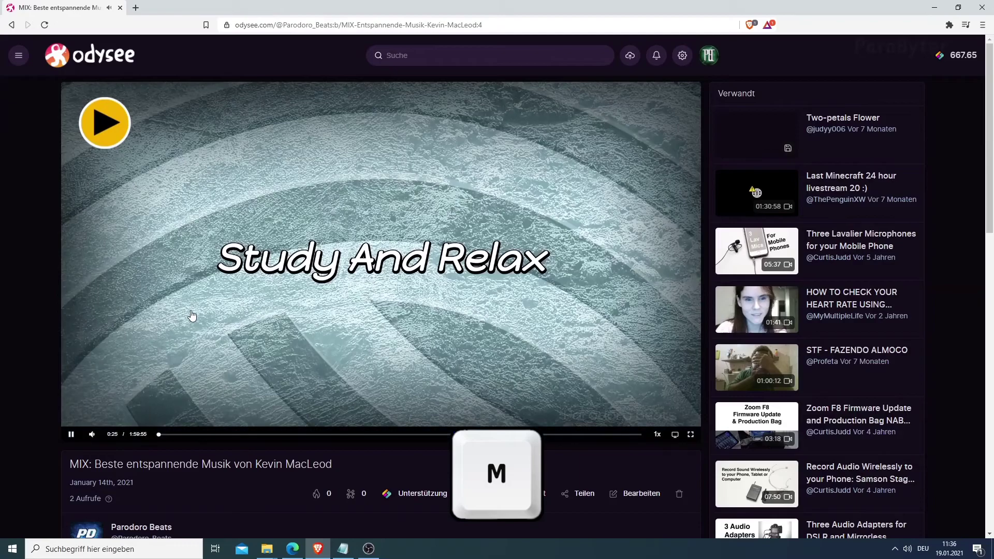
pyautogui.press('m')
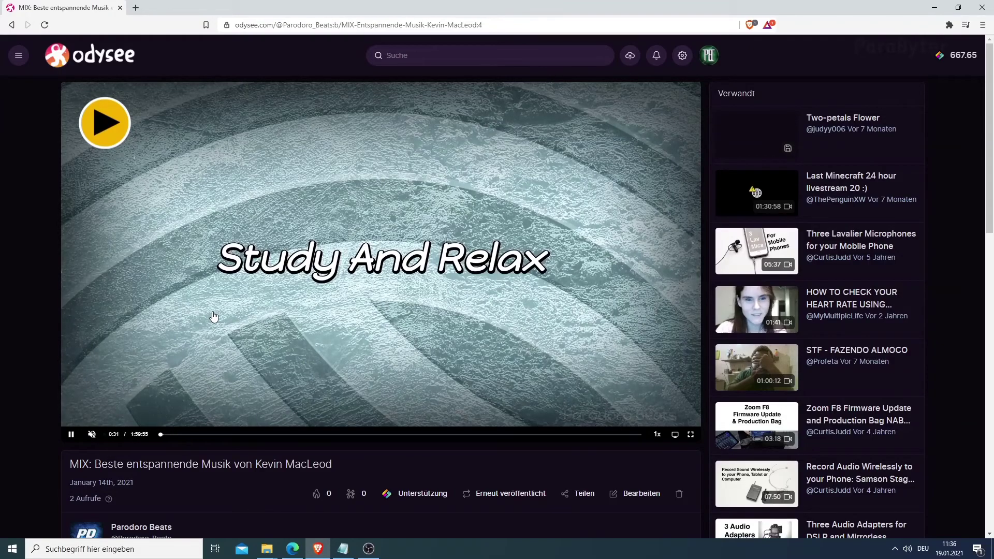
pyautogui.hotkey('ctrl', 'm')
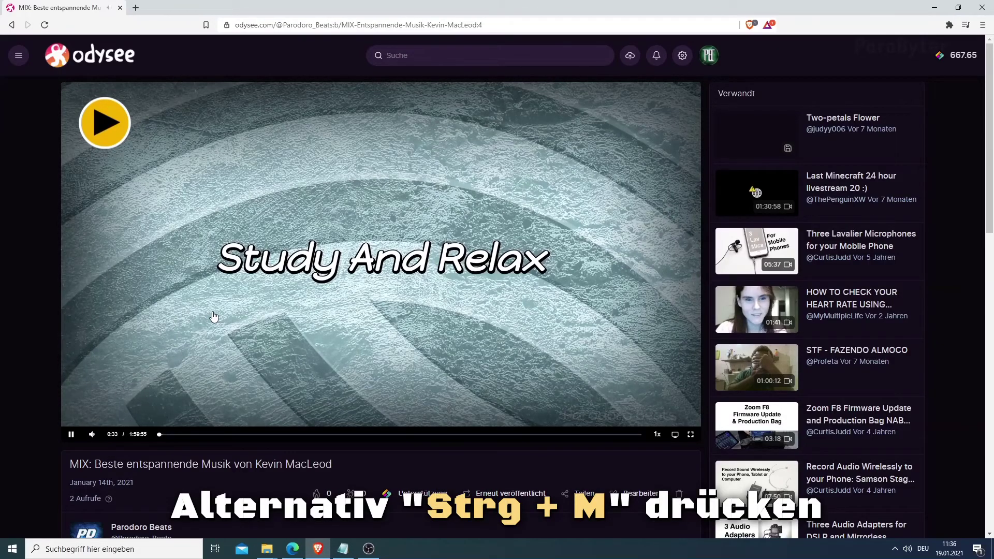